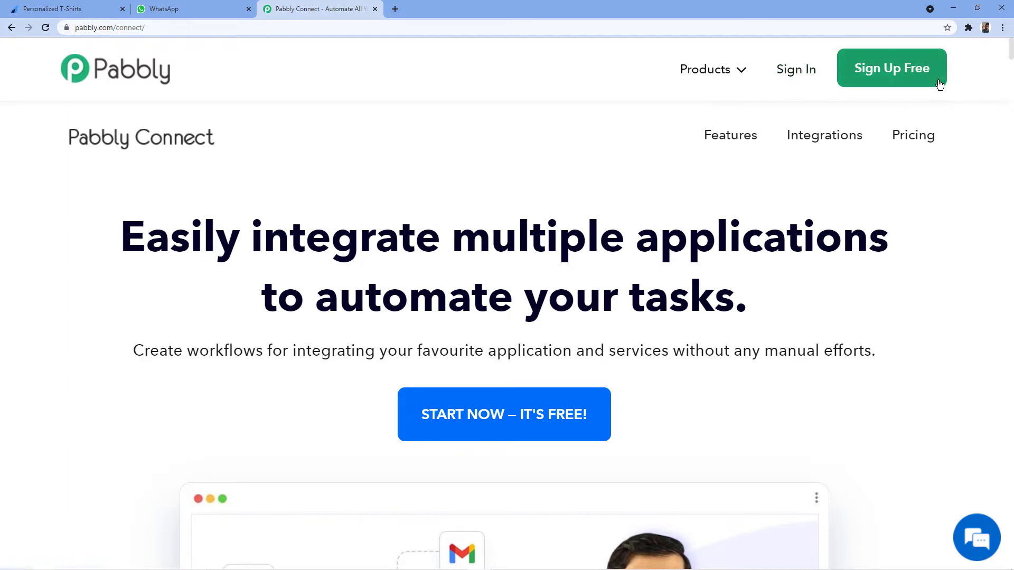
Sign in to Pabbly and launch the Connect app from its card.
left_click(797, 73)
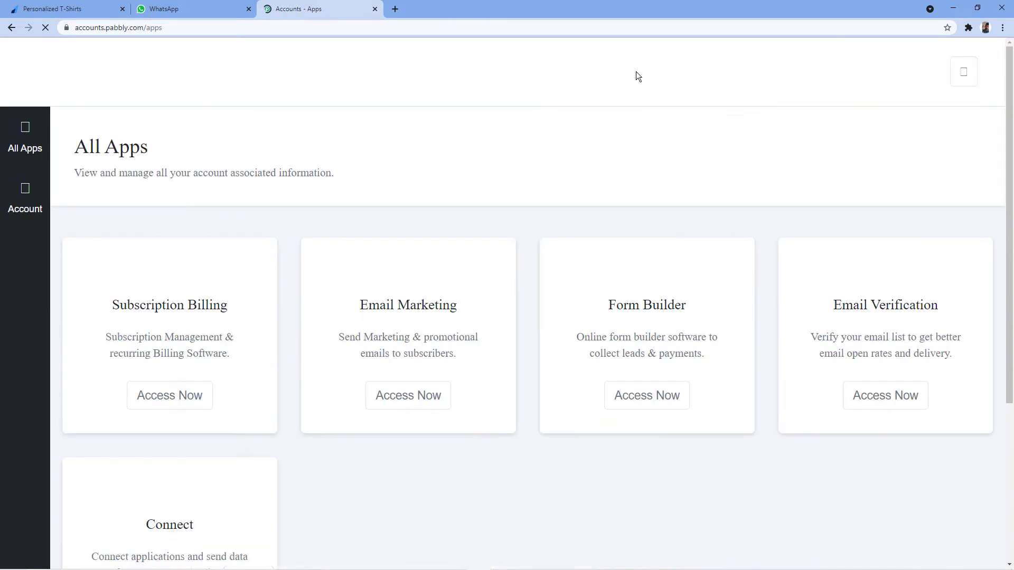
scroll(439, 111, "down", 2)
scroll(370, 111, "down", 2)
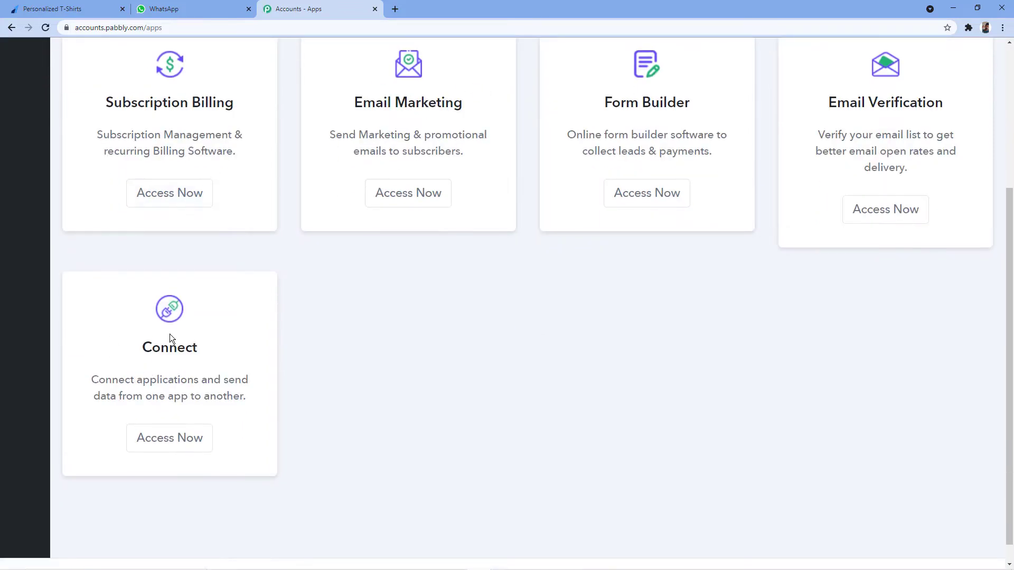
left_click(164, 435)
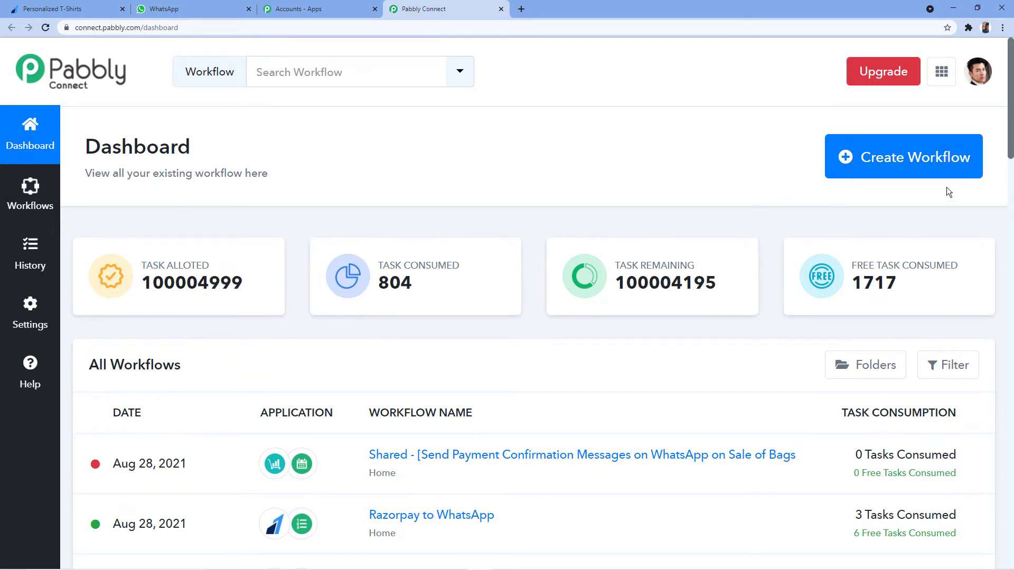
Create a workflow named 'Razorpay to WhatsApp' and open its editor.
left_click(879, 160)
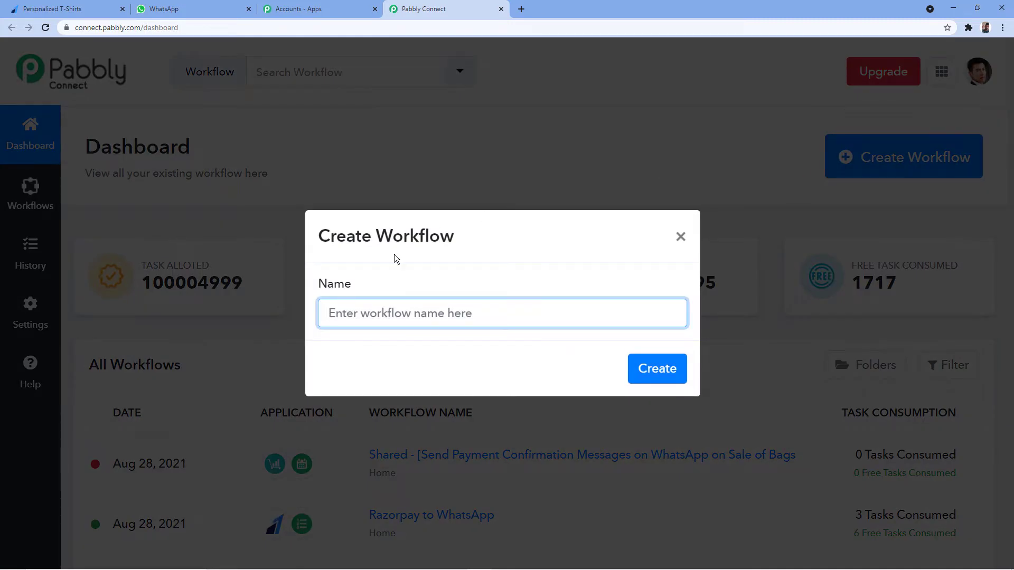
type("Razorpay ")
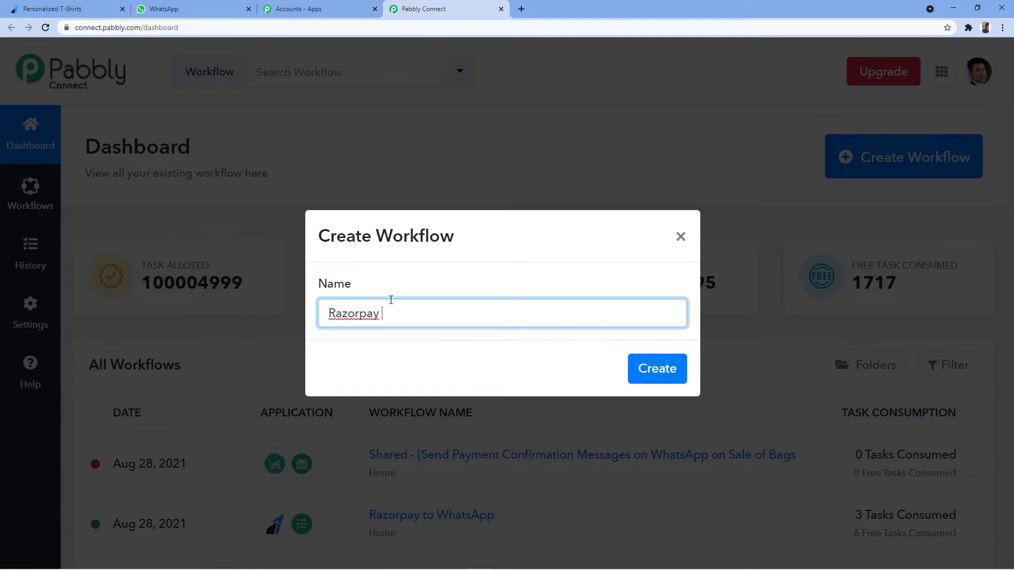
type("to WhatsApp")
left_click(654, 378)
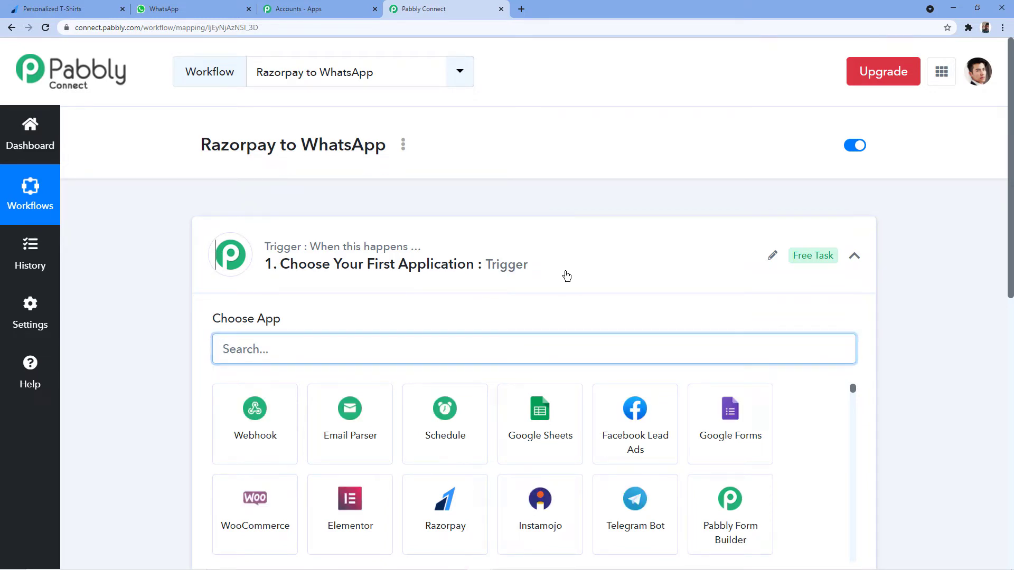
left_click(563, 275)
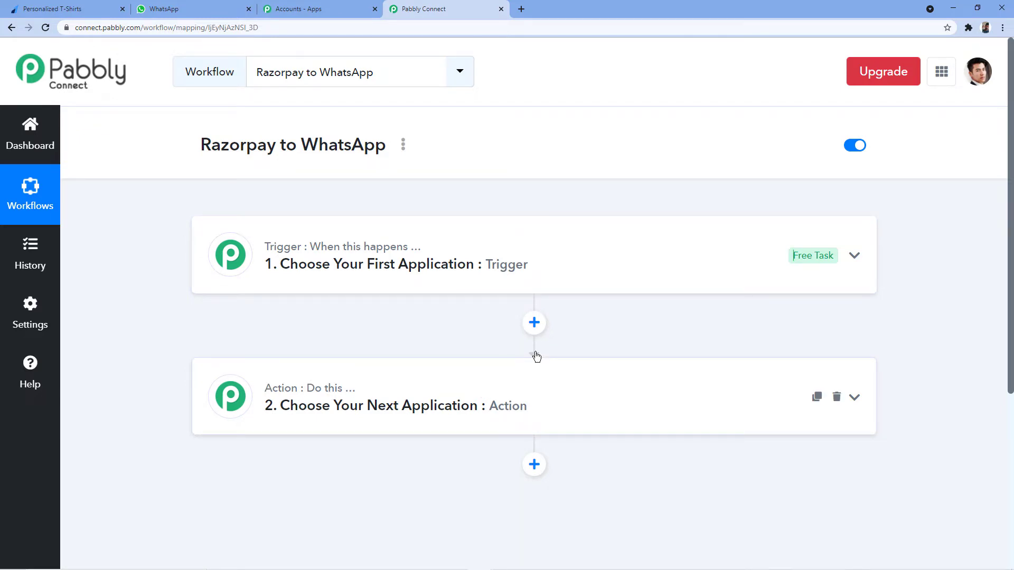
Search for Razorpay and select it as the trigger app.
left_click(320, 252)
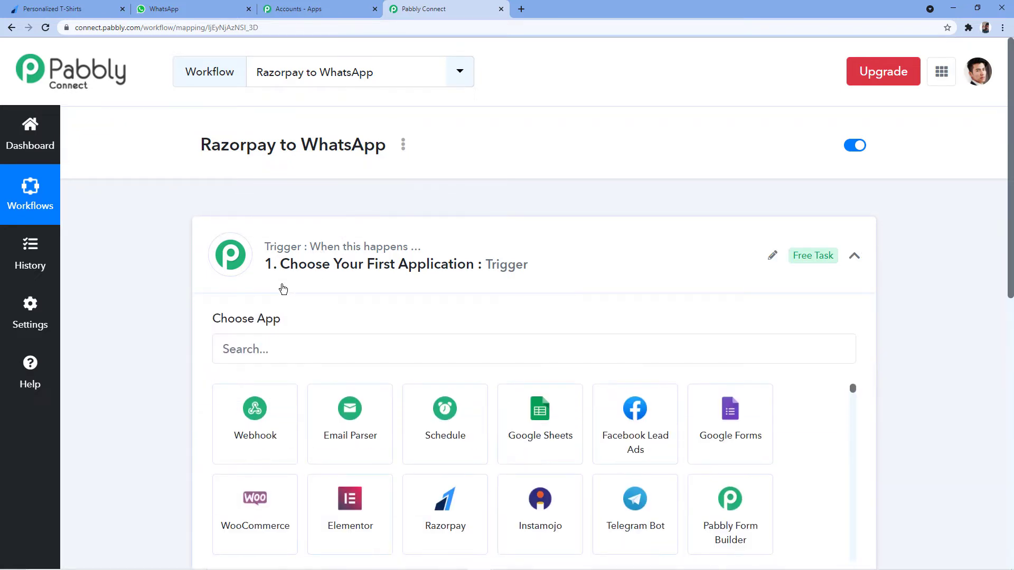
scroll(280, 288, "down", 2)
left_click(280, 249)
type("R")
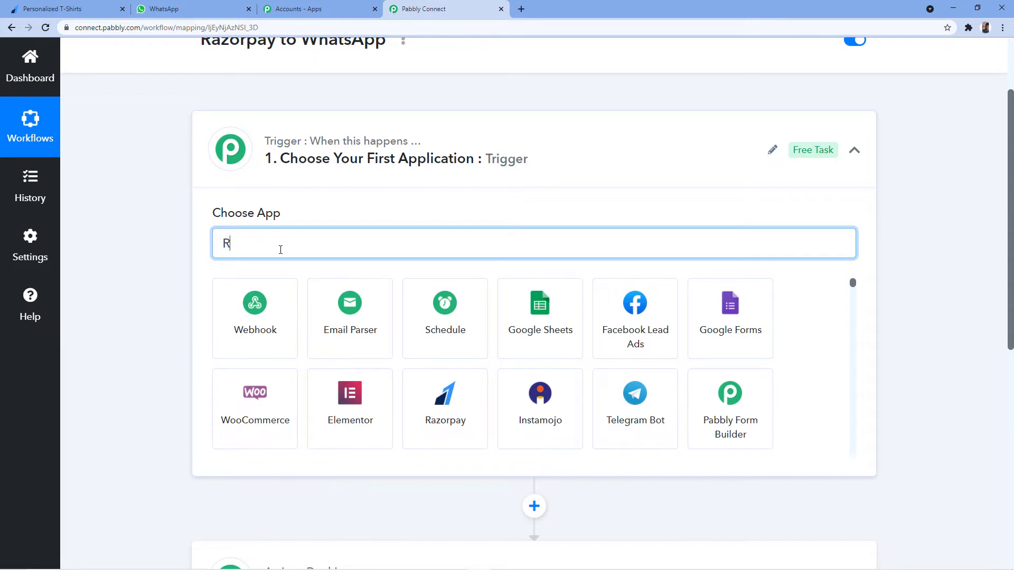
type("azorpay")
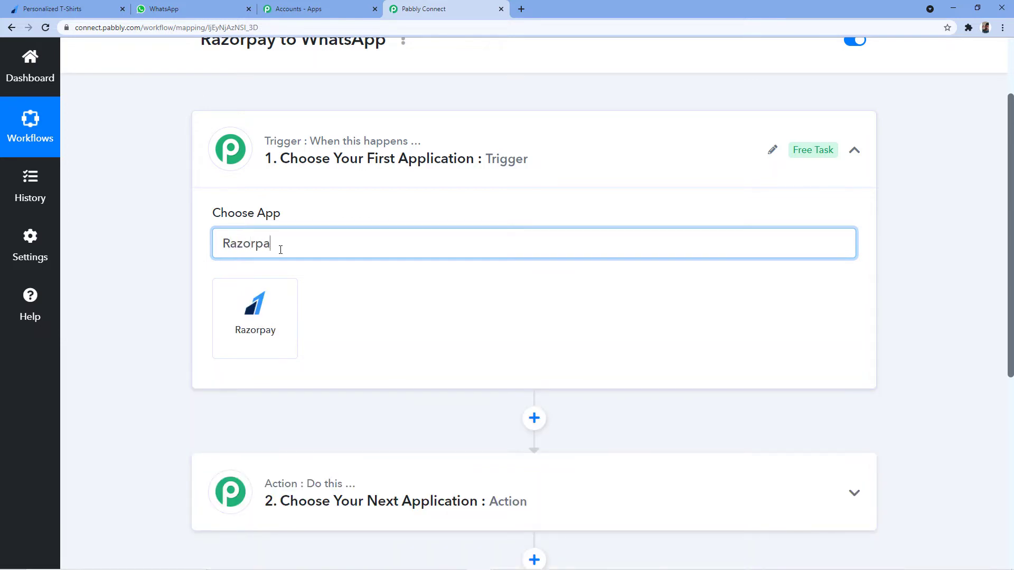
left_click(240, 319)
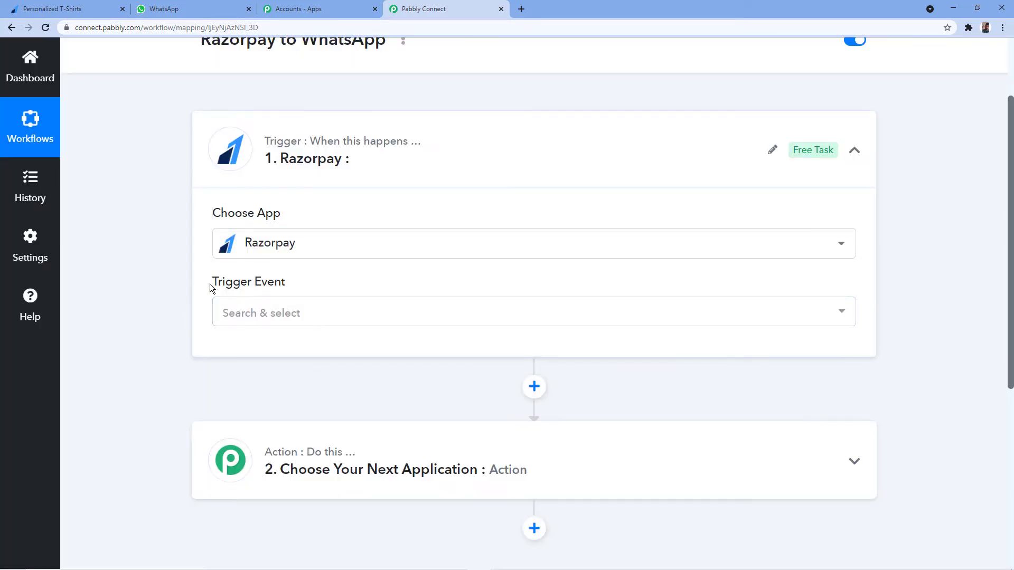
Set the trigger event to Payment Captured to reveal the webhook URL.
left_click(328, 308)
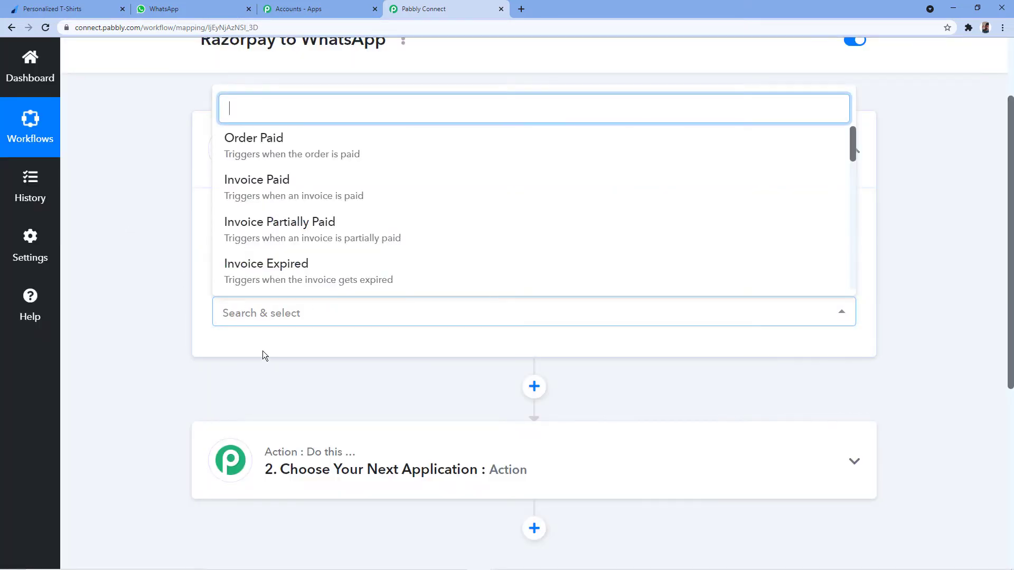
scroll(438, 181, "down", 2)
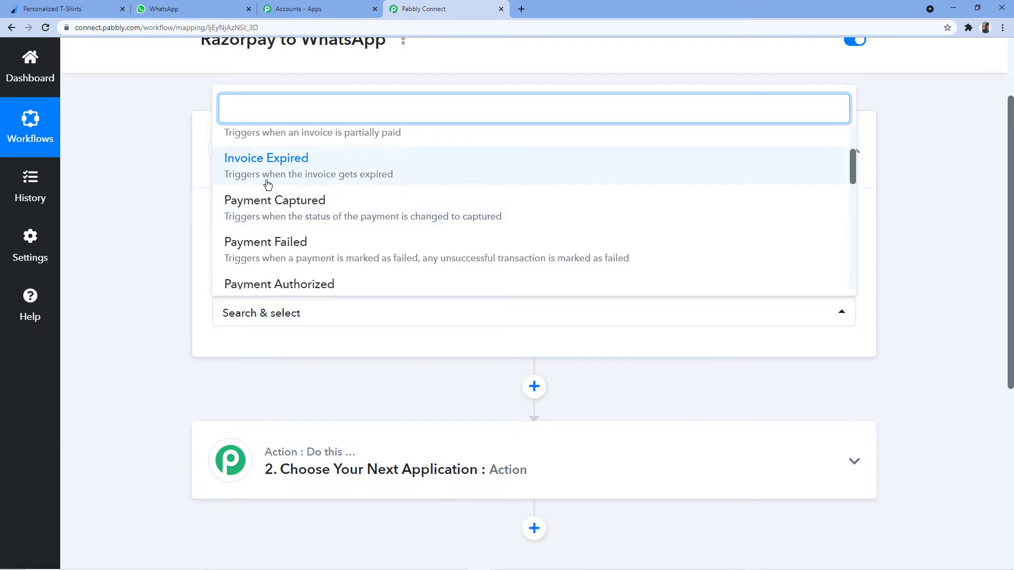
left_click(246, 212)
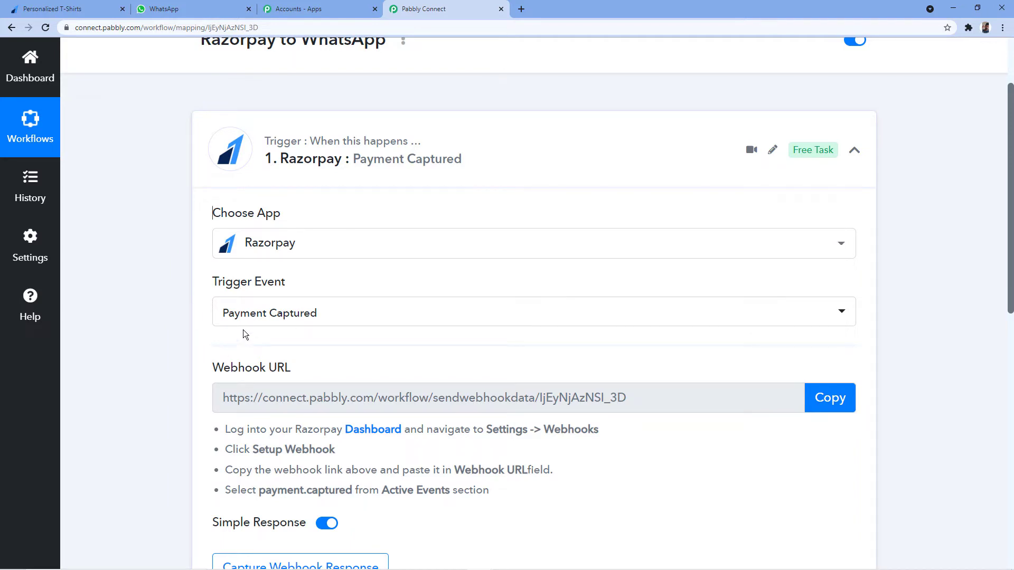
Open Razorpay Dashboard Settings and go to the Webhooks tab.
scroll(306, 285, "down", 2)
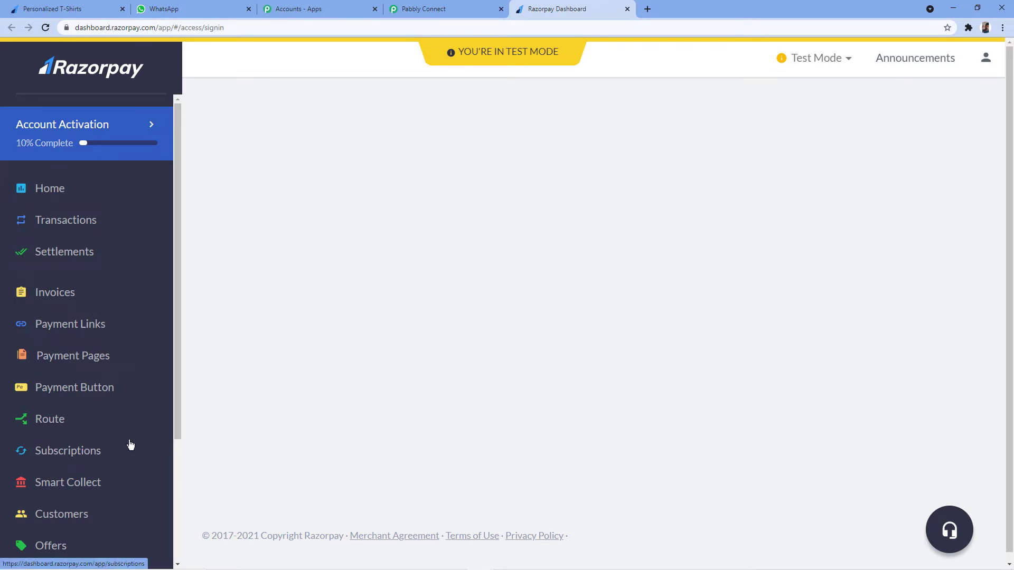
scroll(125, 387, "down", 3)
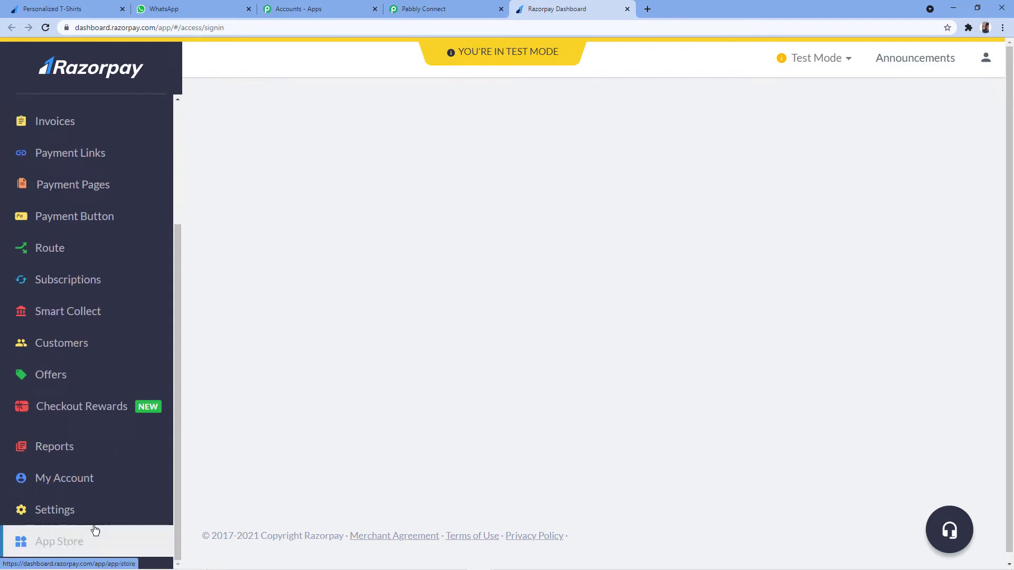
left_click(51, 511)
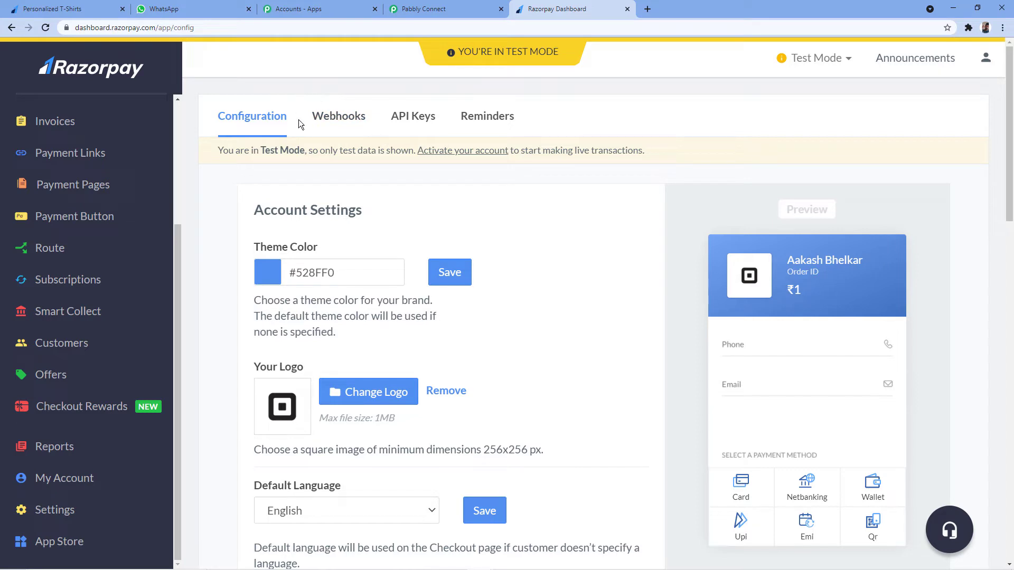
left_click(340, 123)
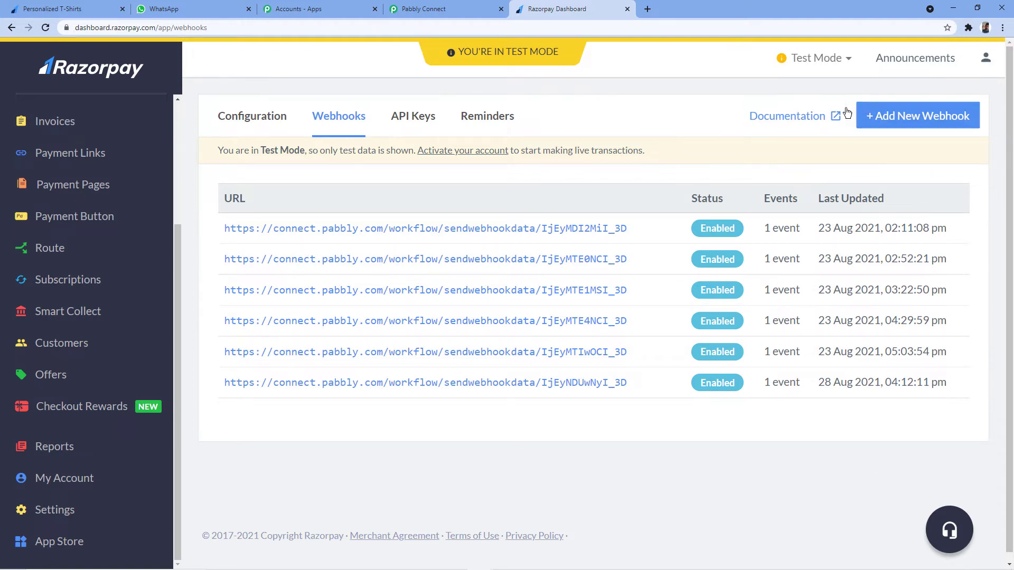
Start a new Razorpay webhook and paste the copied Pabbly webhook URL into it.
left_click(906, 119)
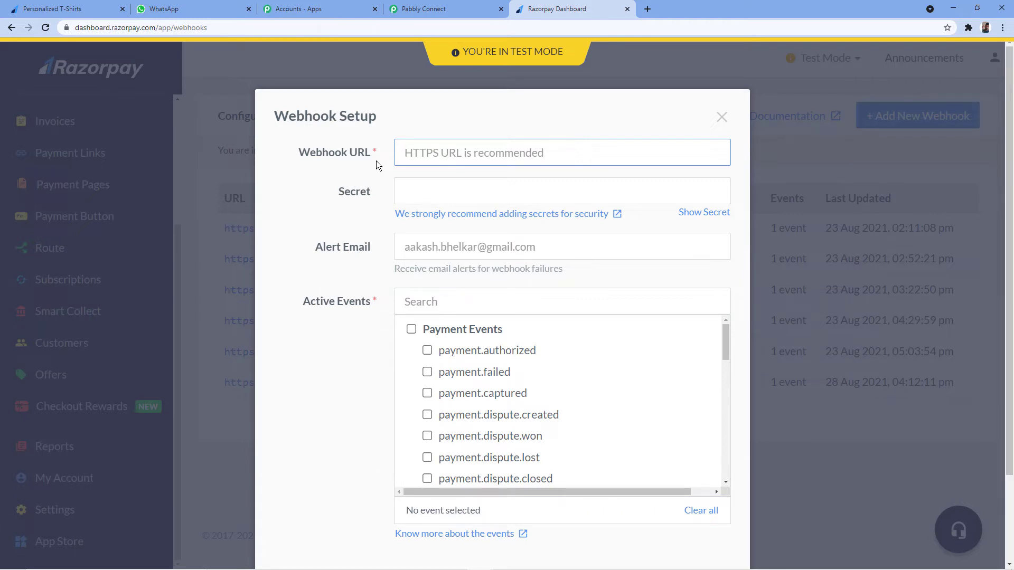
left_click(454, 8)
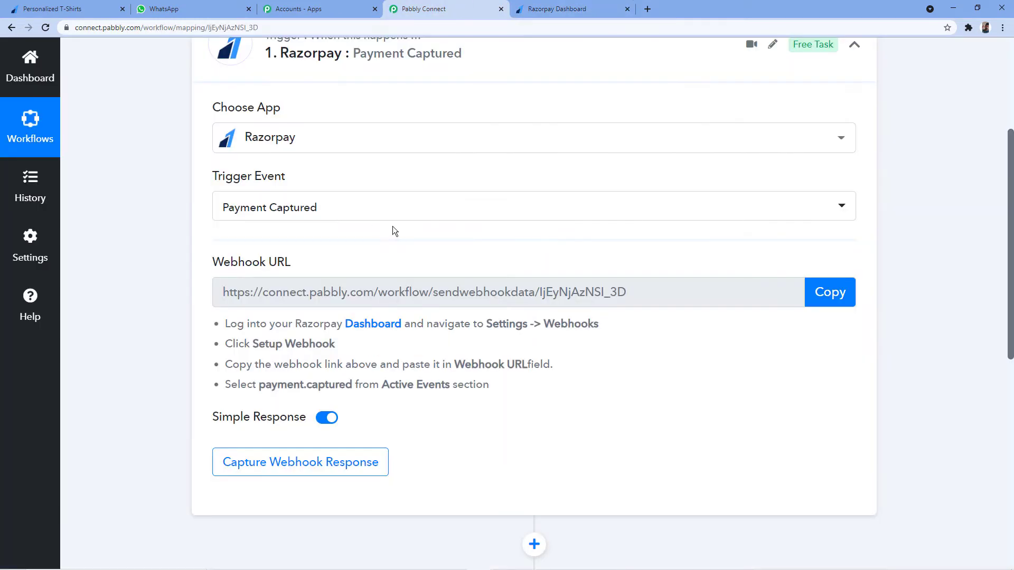
left_click(821, 292)
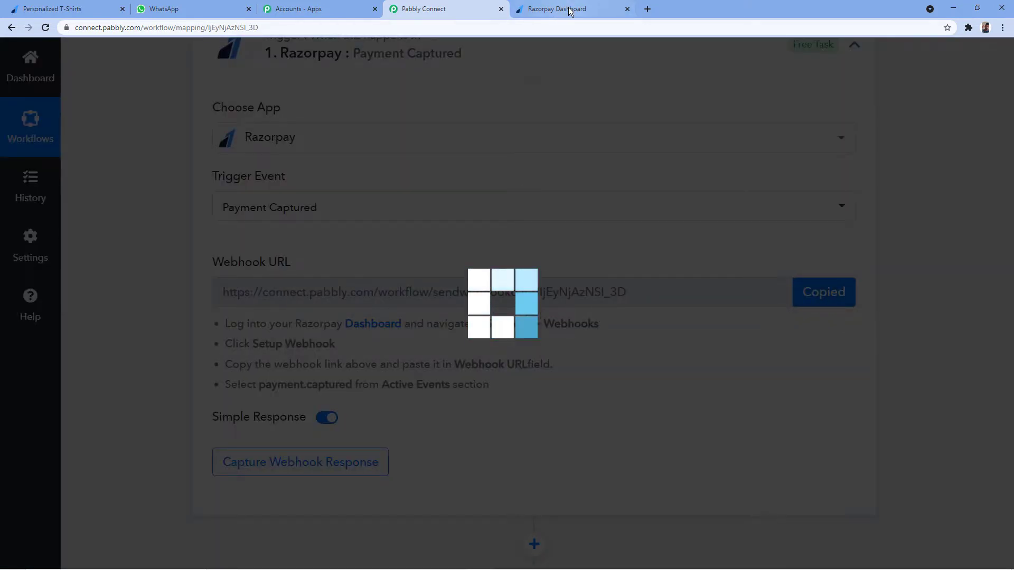
left_click(571, 9)
right_click(420, 146)
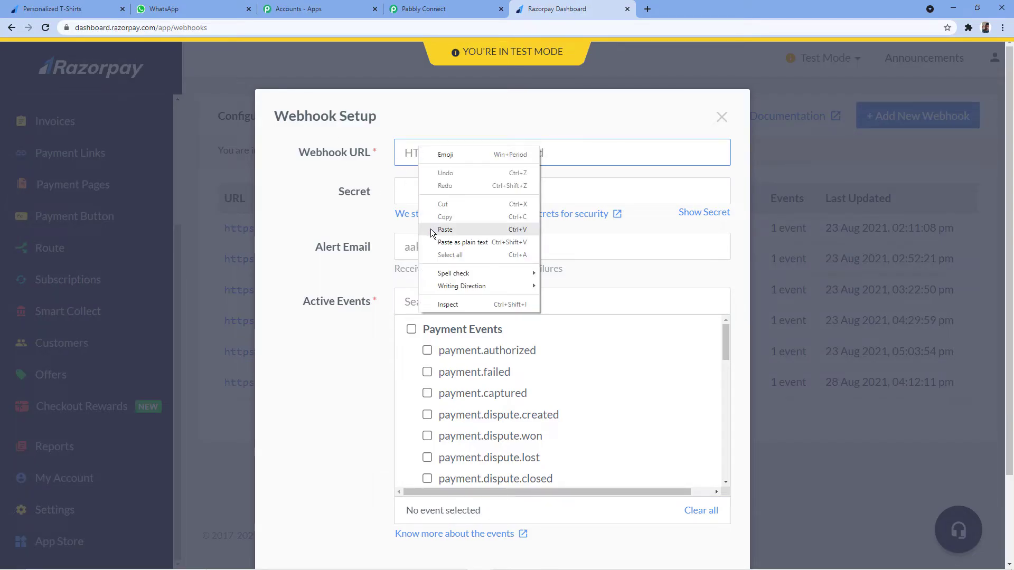
left_click(429, 228)
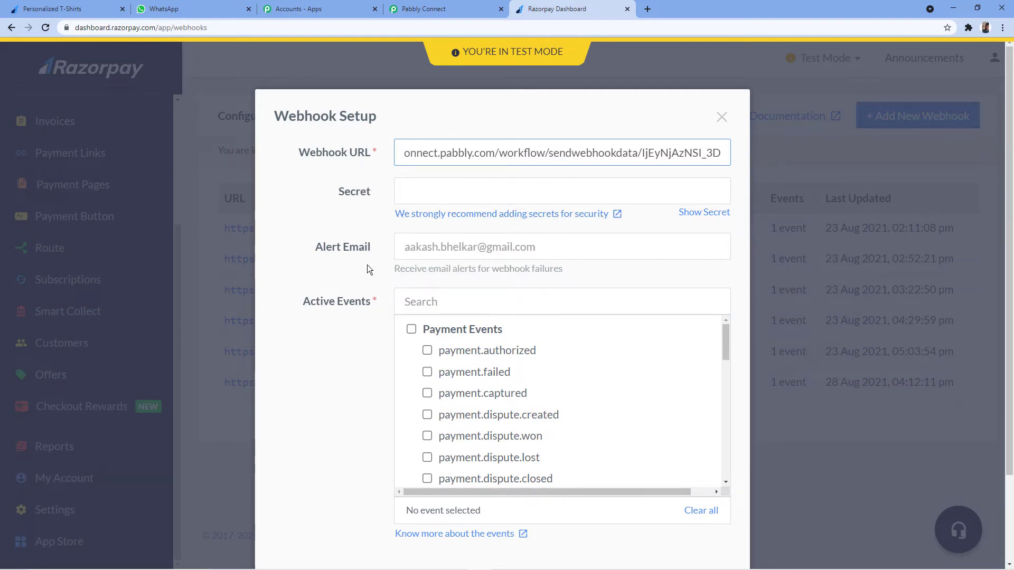
Subscribe the webhook to payment.captured events and create it.
scroll(366, 266, "down", 2)
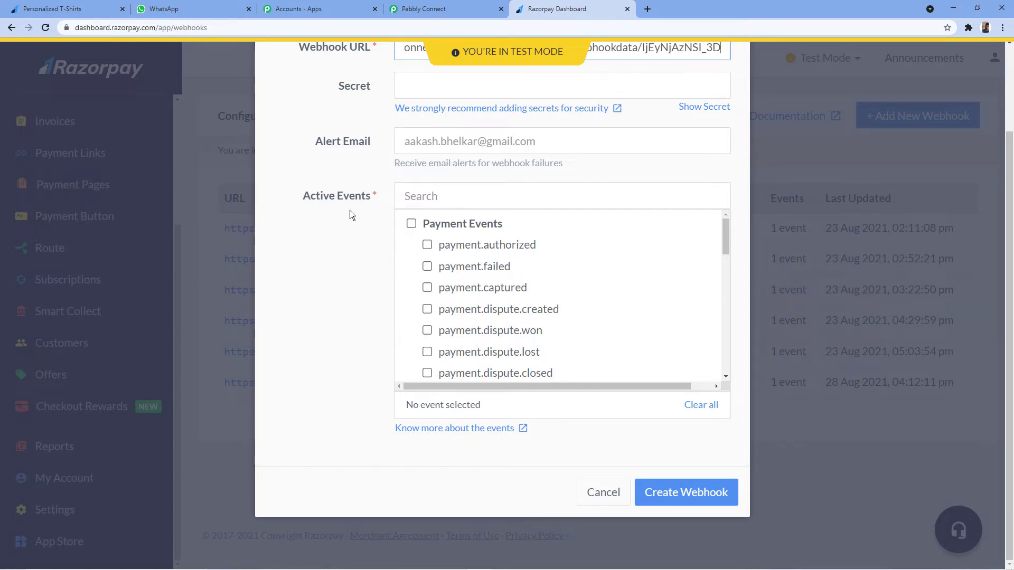
left_click(428, 287)
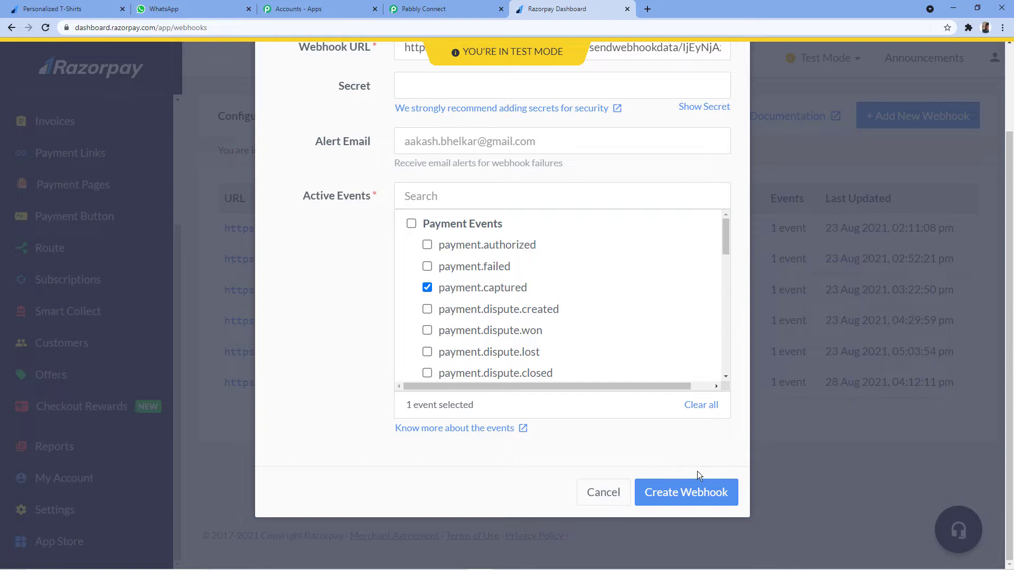
left_click(689, 494)
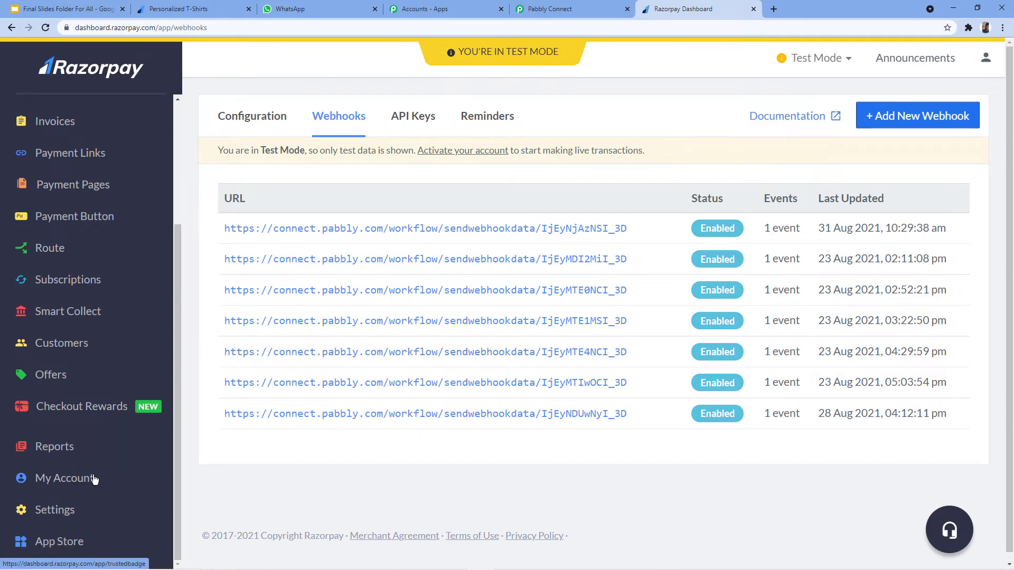
Copy the Personalized T-Shirts payment page link and load it in a new tab.
scroll(98, 473, "up", 2)
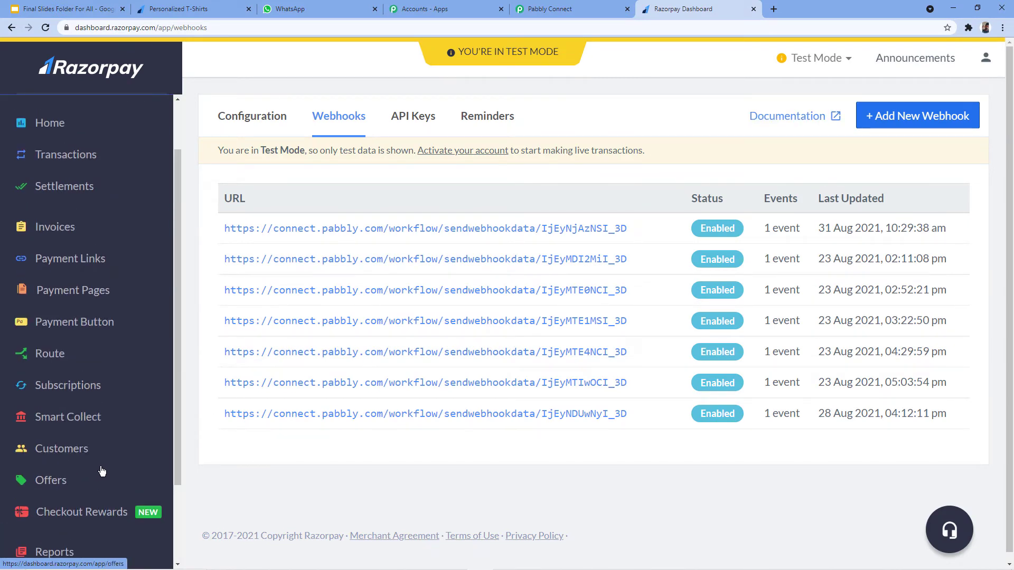
left_click(60, 294)
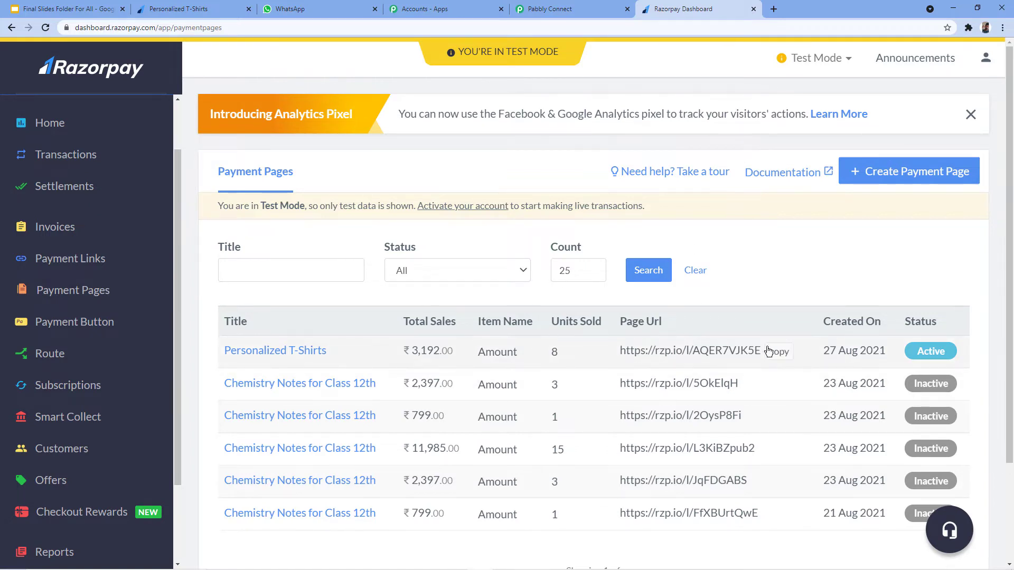
left_click(780, 352)
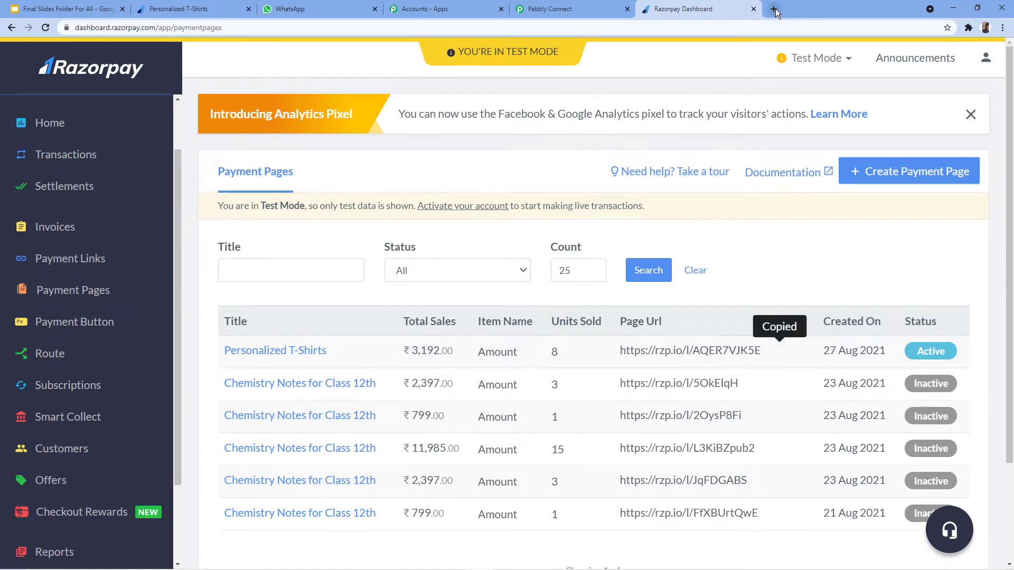
left_click(775, 9)
key("ctrl+v")
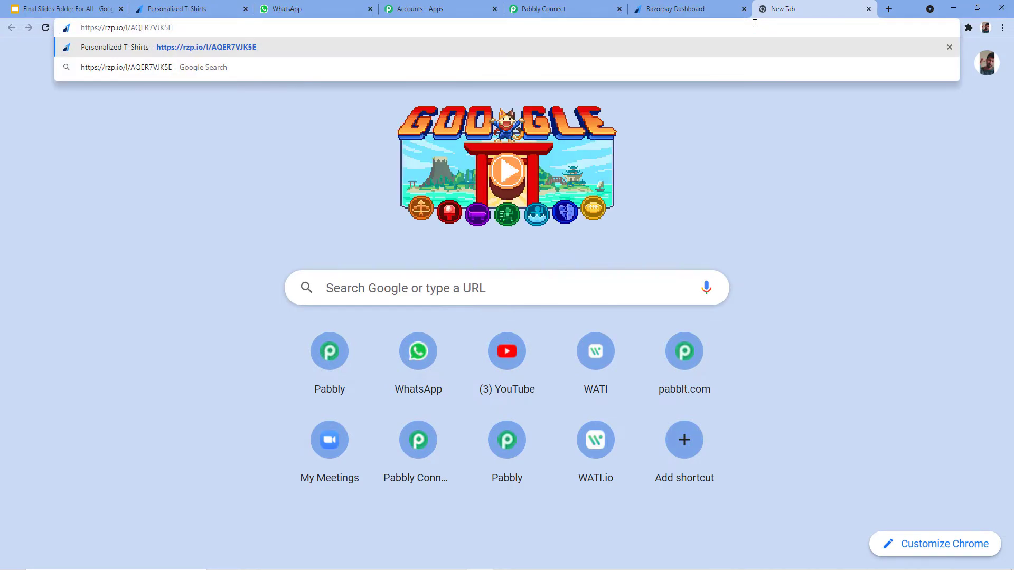
key("Return")
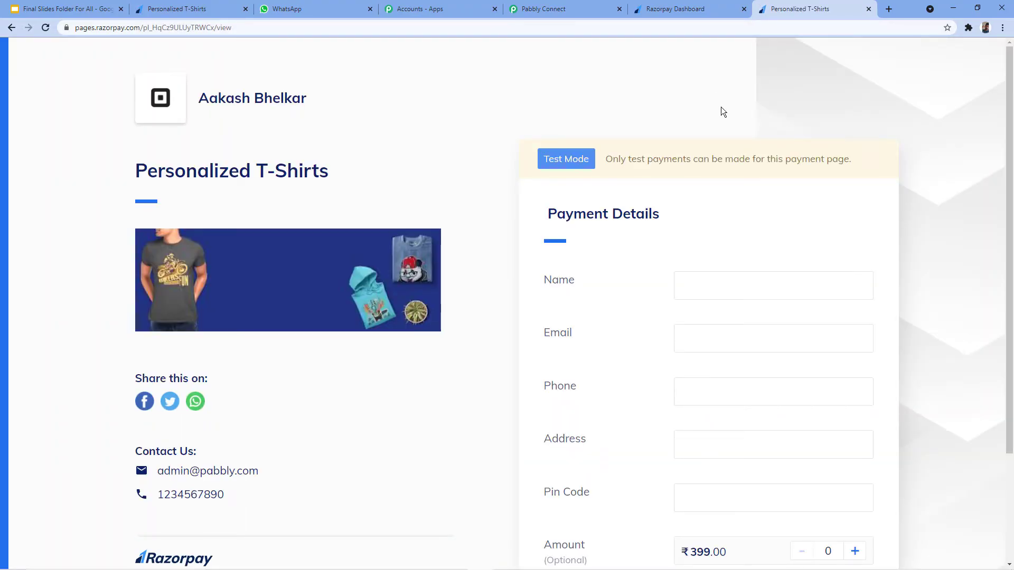
Scroll through the Personalized T-Shirts payment page's ₹399 payment details form.
scroll(721, 106, "down", 3)
scroll(618, 107, "up", 3)
scroll(523, 214, "down", 2)
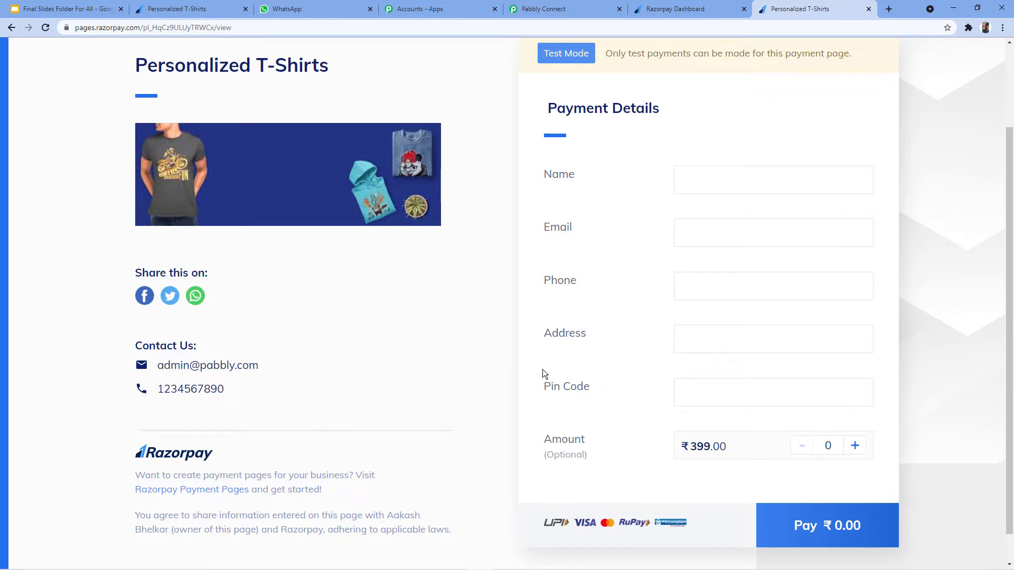
scroll(543, 370, "up", 2)
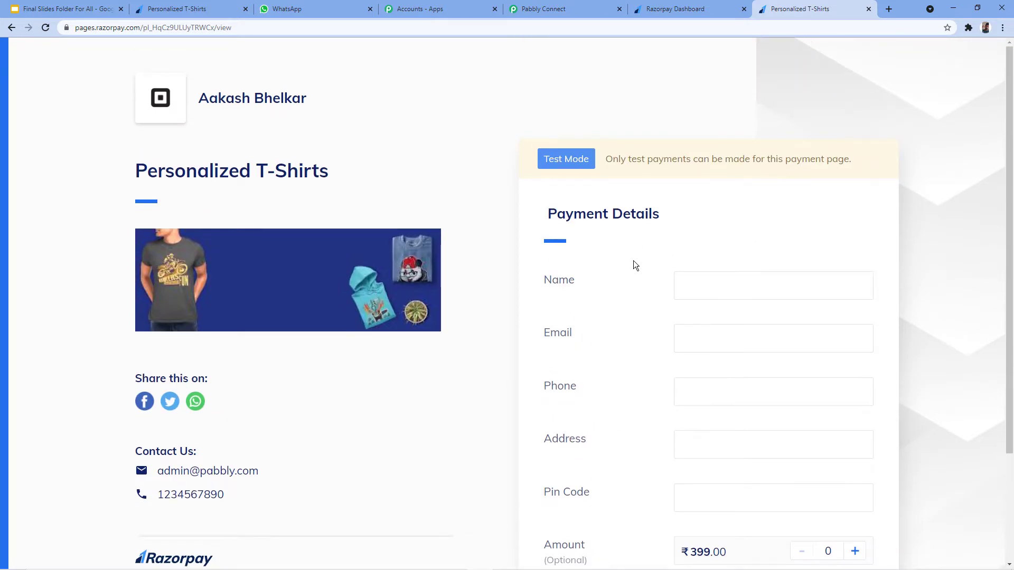
scroll(633, 262, "down", 2)
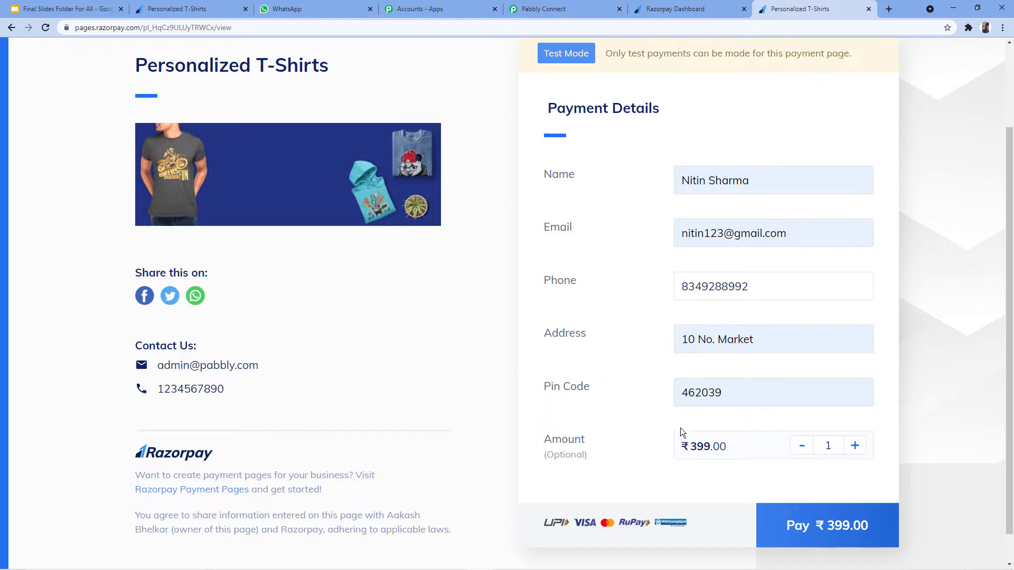
Start the ₹399 checkout, choose Card payment and untick remembering the card.
left_click(855, 527)
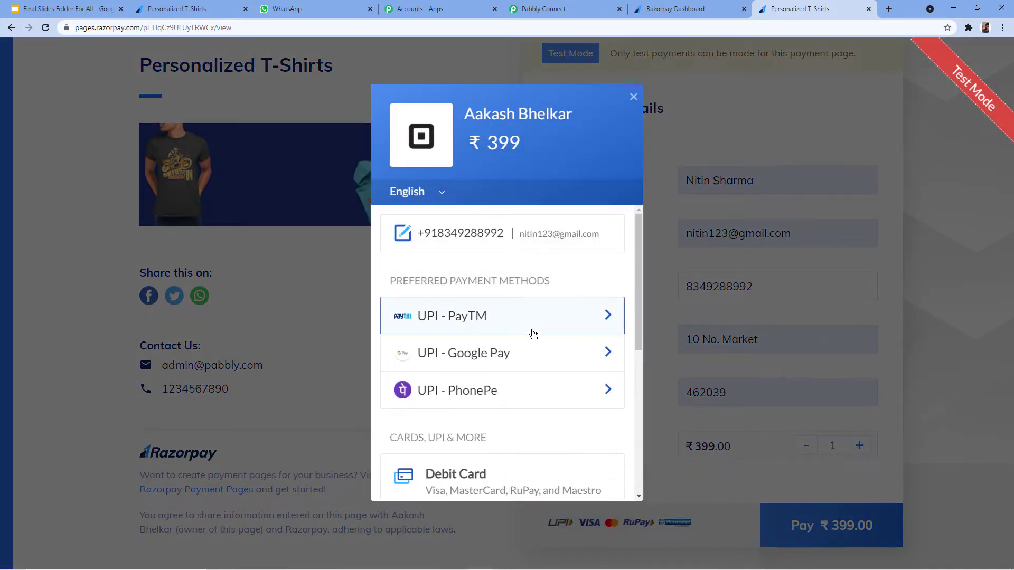
scroll(534, 333, "down", 2)
left_click(465, 414)
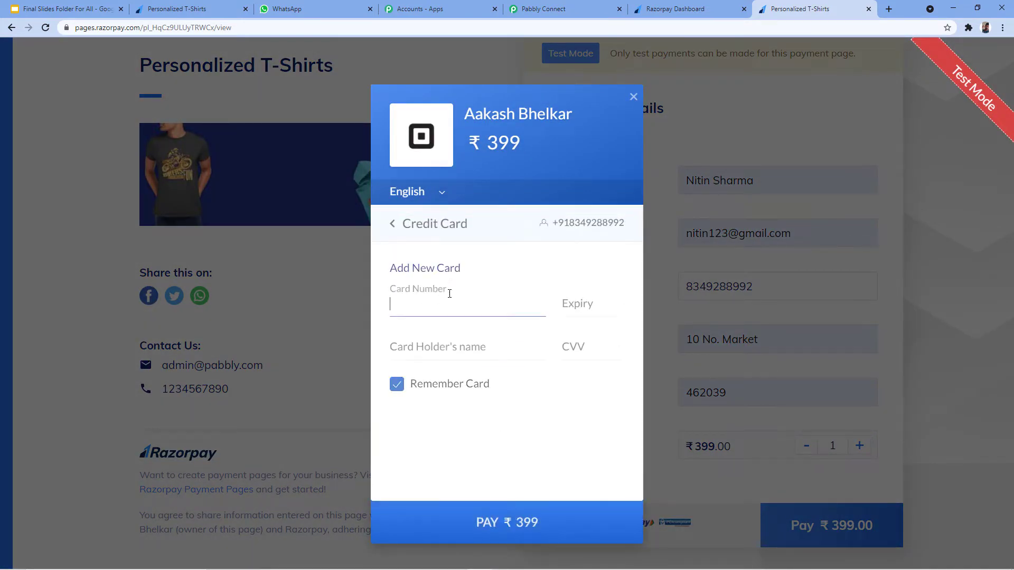
left_click(397, 390)
left_click(426, 305)
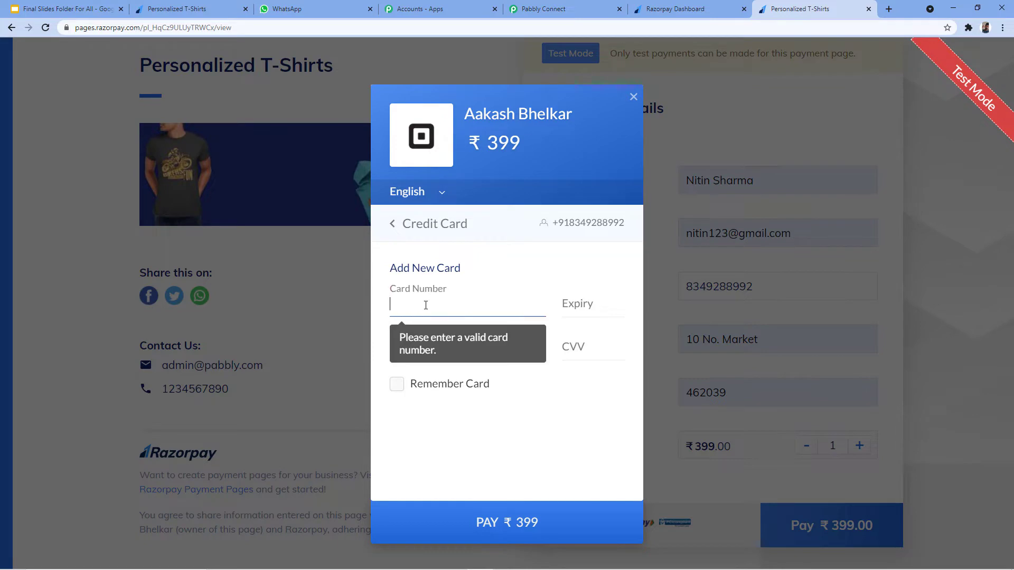
type("4111 1111 1111 1")
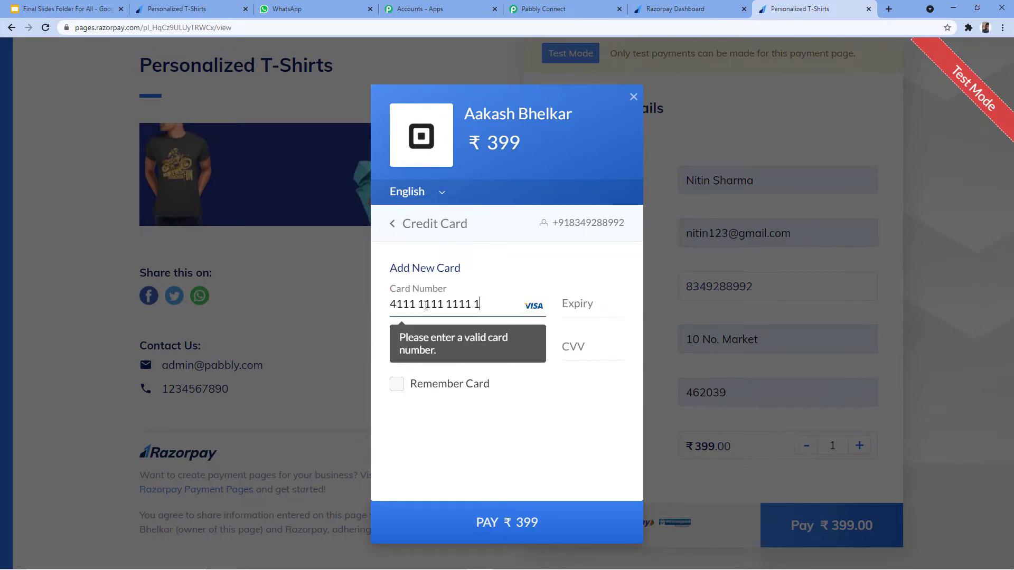
type("1111125")
key("Tab")
left_click(465, 346)
type("Nitin")
key("Tab")
type("123")
Submit the card payment and mark the test payment as successful.
left_click(430, 510)
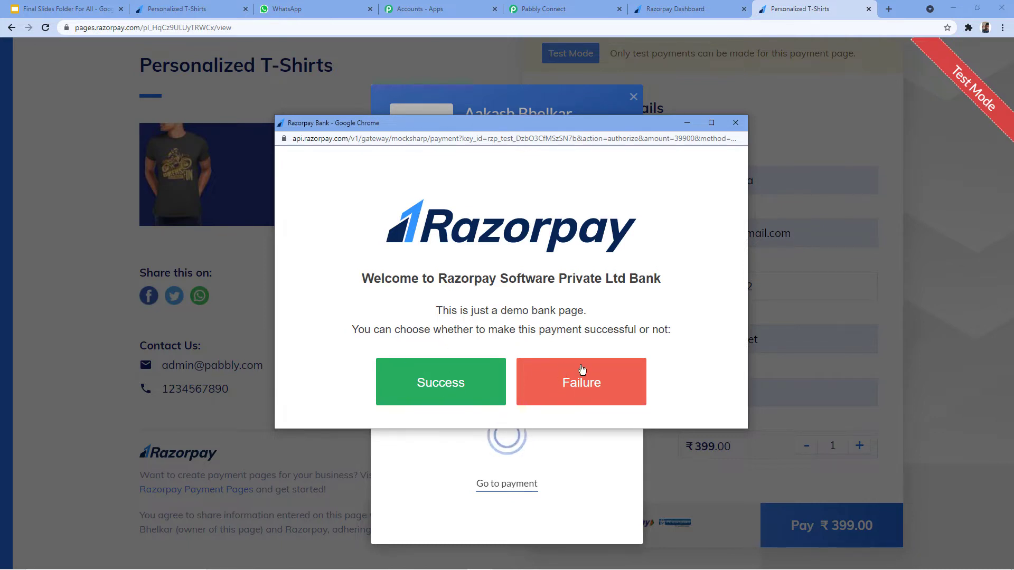
left_click(441, 370)
scroll(476, 338, "up", 2)
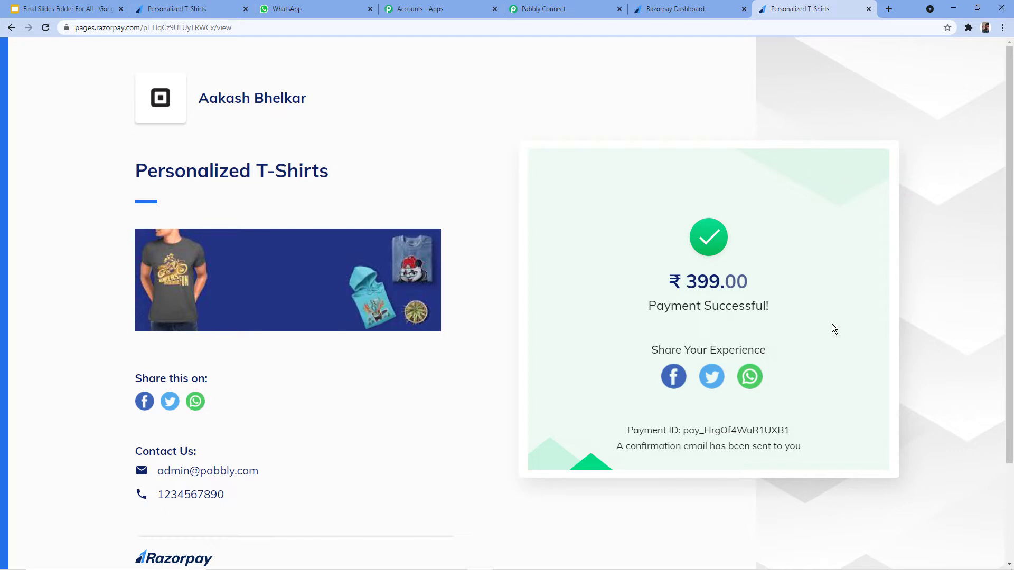
left_click(578, 7)
Scroll through the Response Received data from the captured test payment.
left_click(206, 248)
scroll(205, 247, "down", 4)
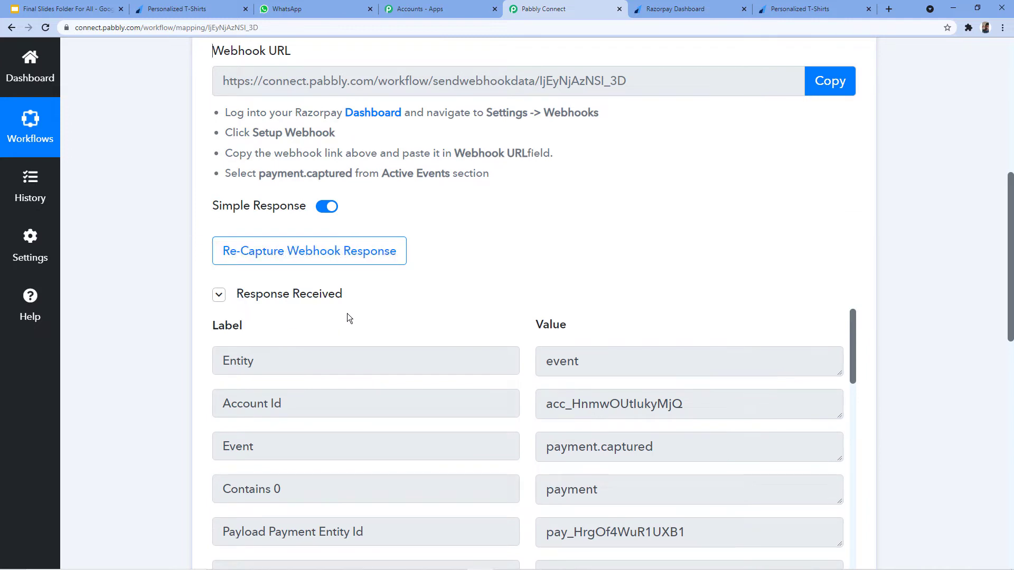
scroll(369, 313, "down", 2)
scroll(448, 254, "down", 2)
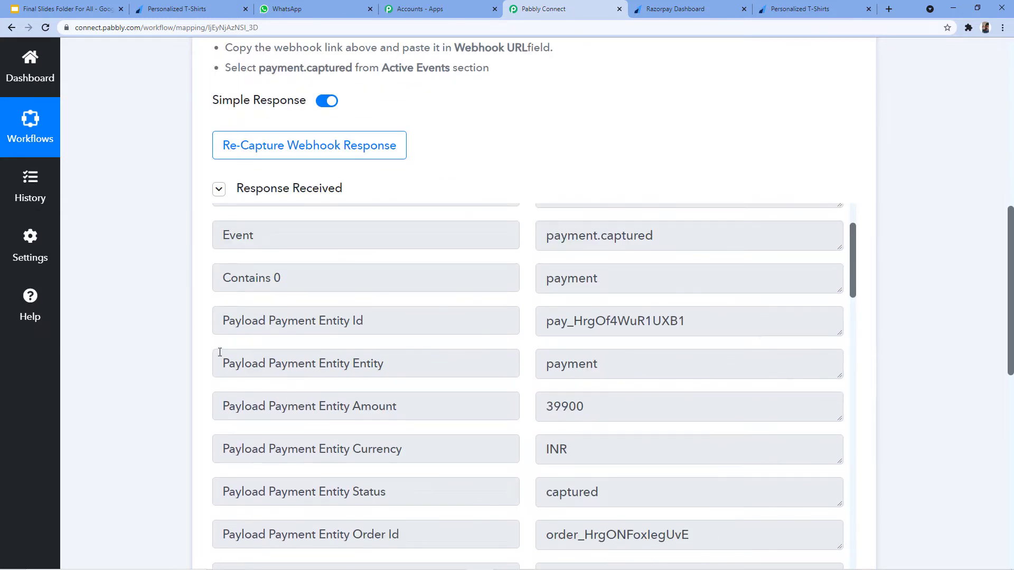
scroll(220, 353, "down", 9)
scroll(480, 311, "up", 7)
scroll(489, 316, "down", 12)
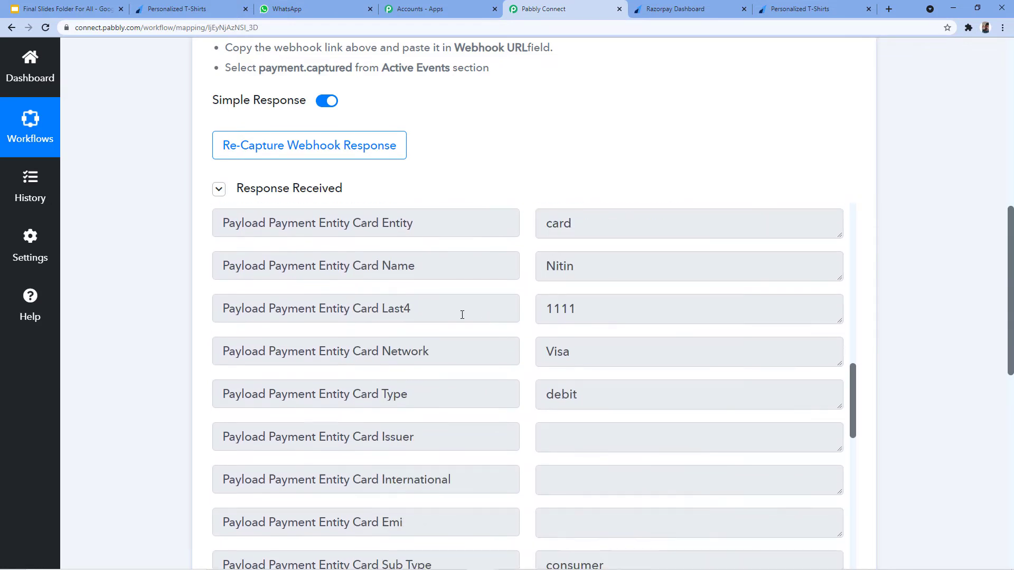
scroll(469, 315, "down", 10)
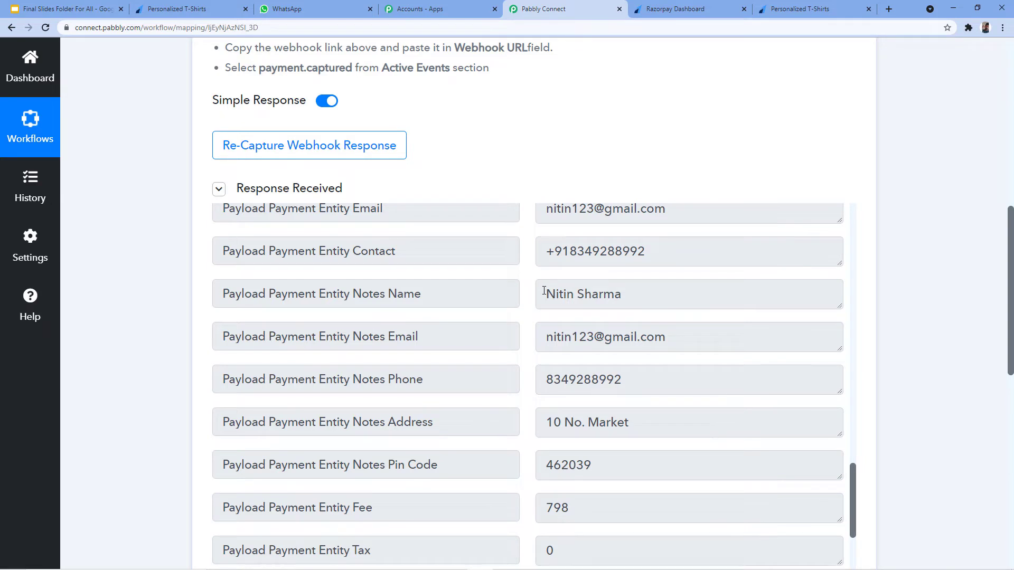
left_click_drag(544, 291, 638, 288)
scroll(624, 264, "down", 2)
Check the buyer's e-mail and phone values in the response notes, then show the integration slide.
left_click(682, 235)
left_click(654, 276)
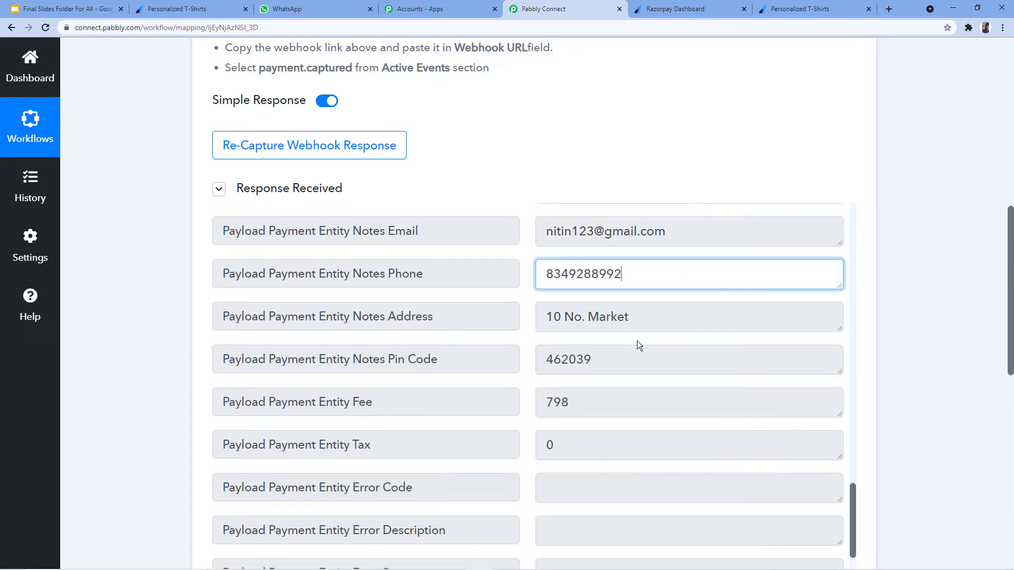
scroll(164, 357, "up", 5)
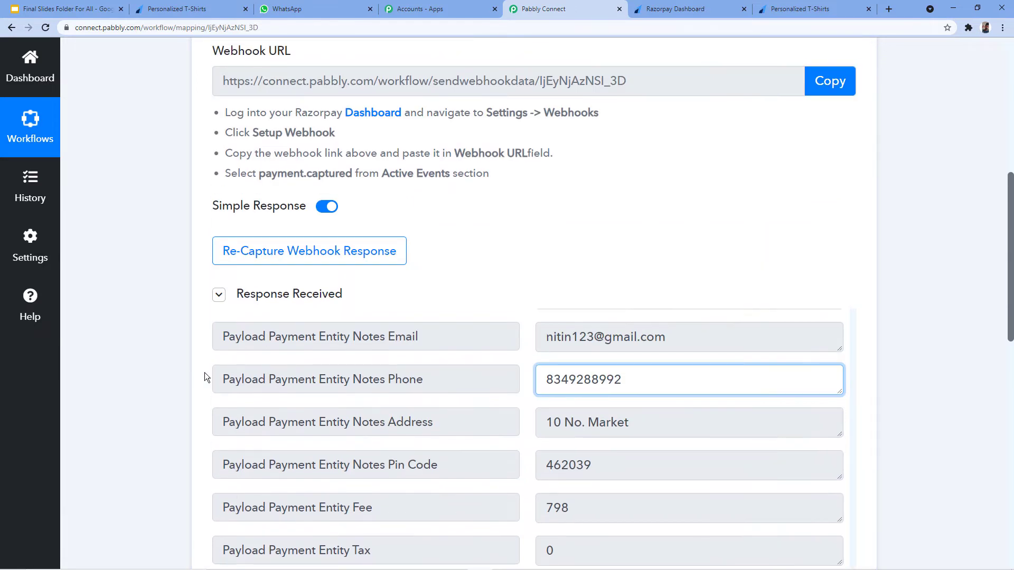
scroll(205, 377, "up", 3)
scroll(162, 386, "down", 4)
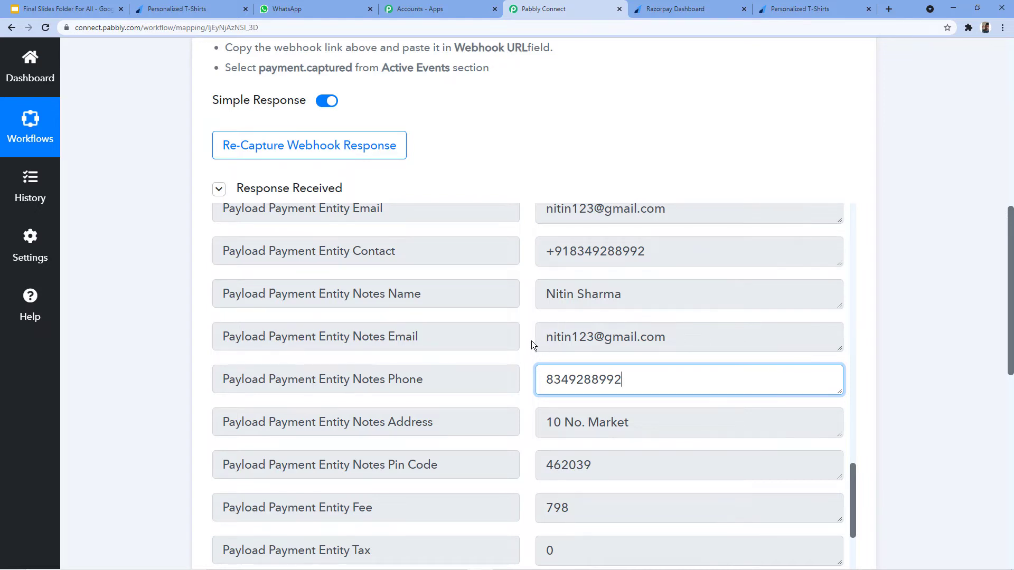
scroll(532, 344, "up", 2)
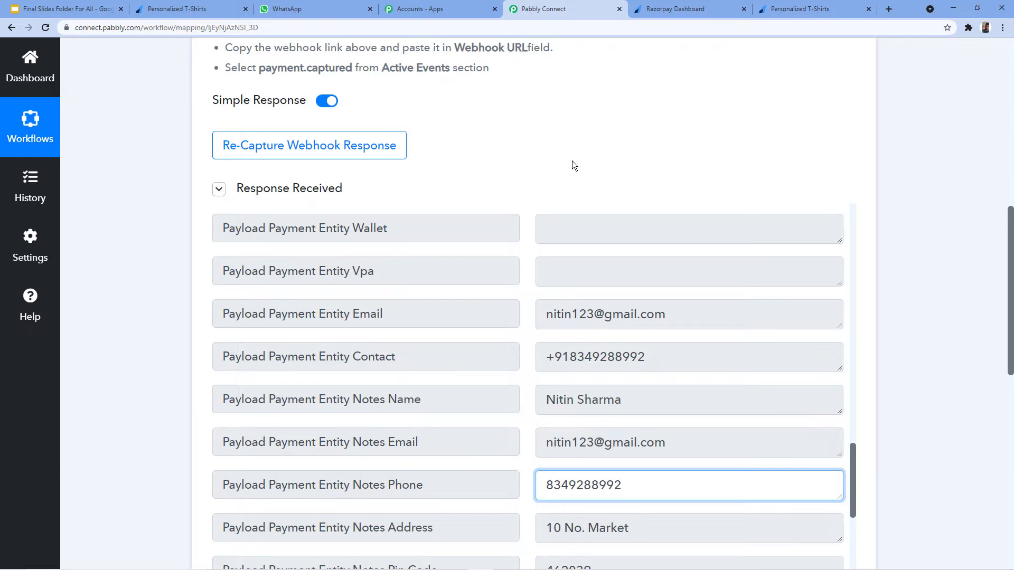
key("alt+Tab")
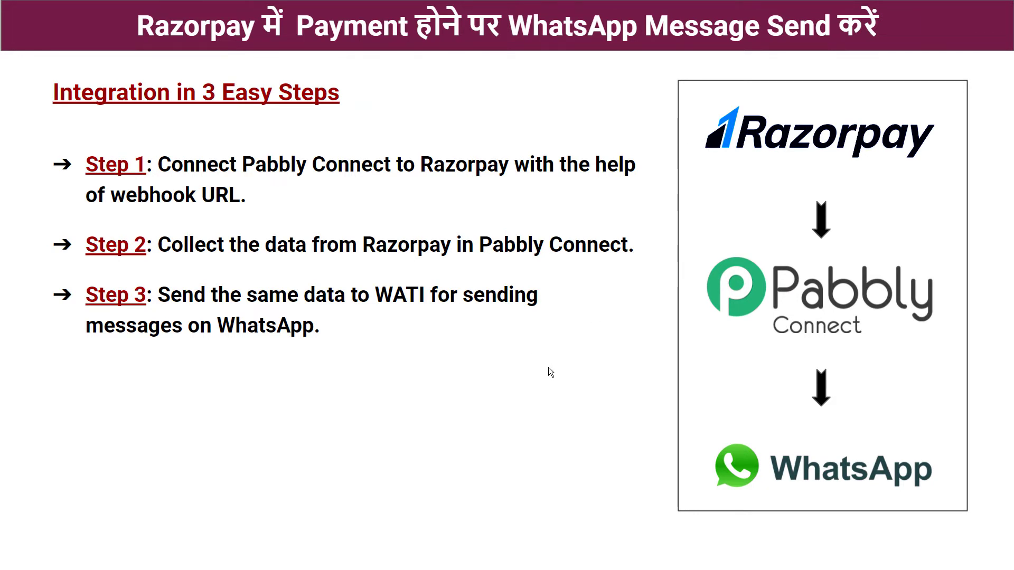
key("alt+Tab")
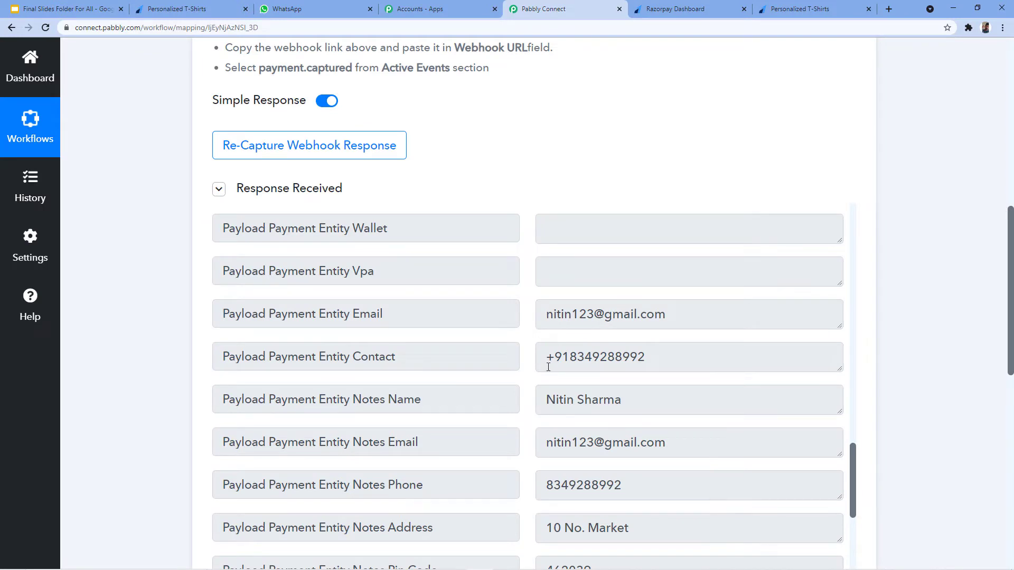
Search for WATI and select it as the action step's app.
scroll(176, 269, "down", 8)
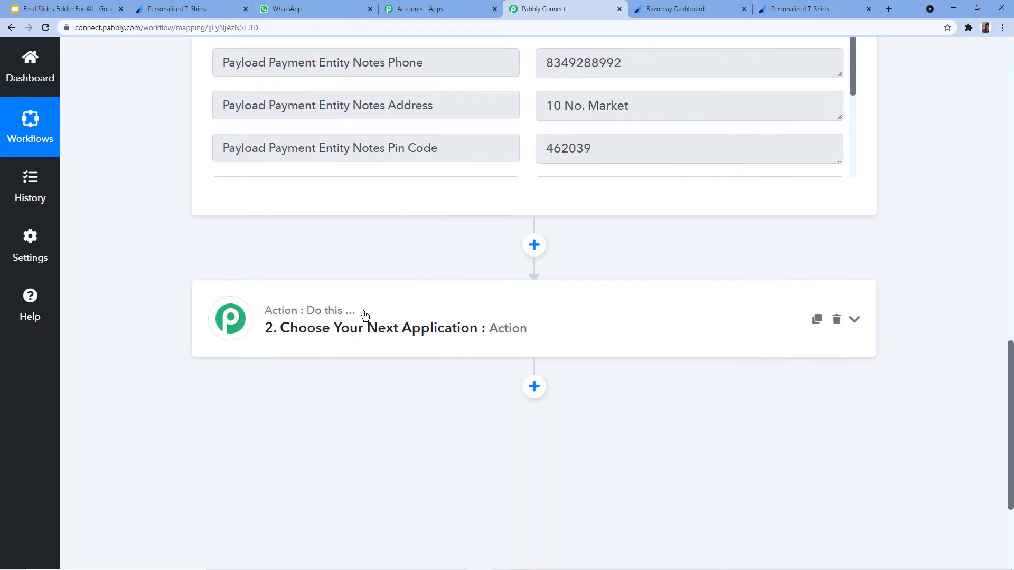
left_click(417, 318)
scroll(417, 317, "down", 2)
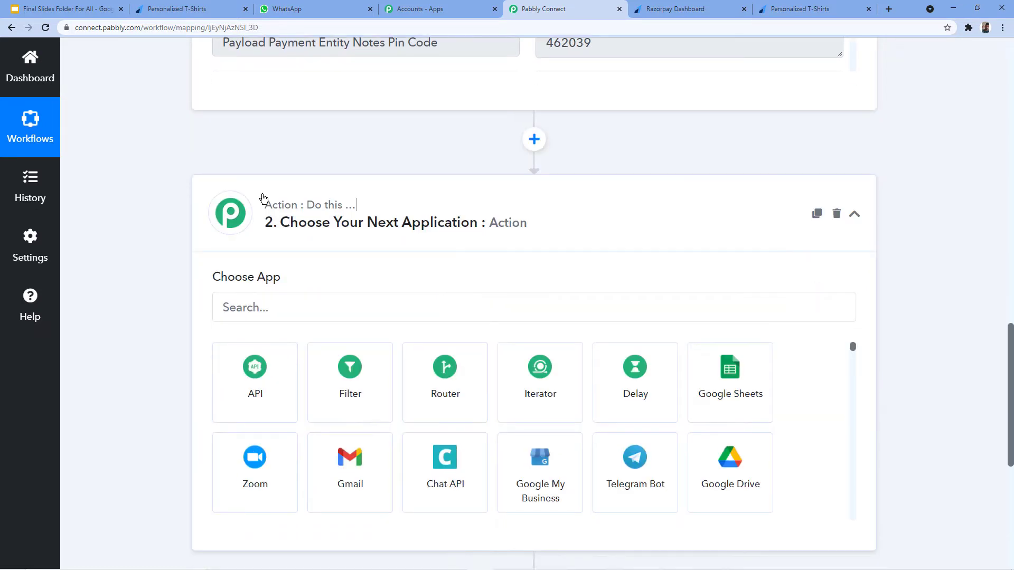
left_click(256, 304)
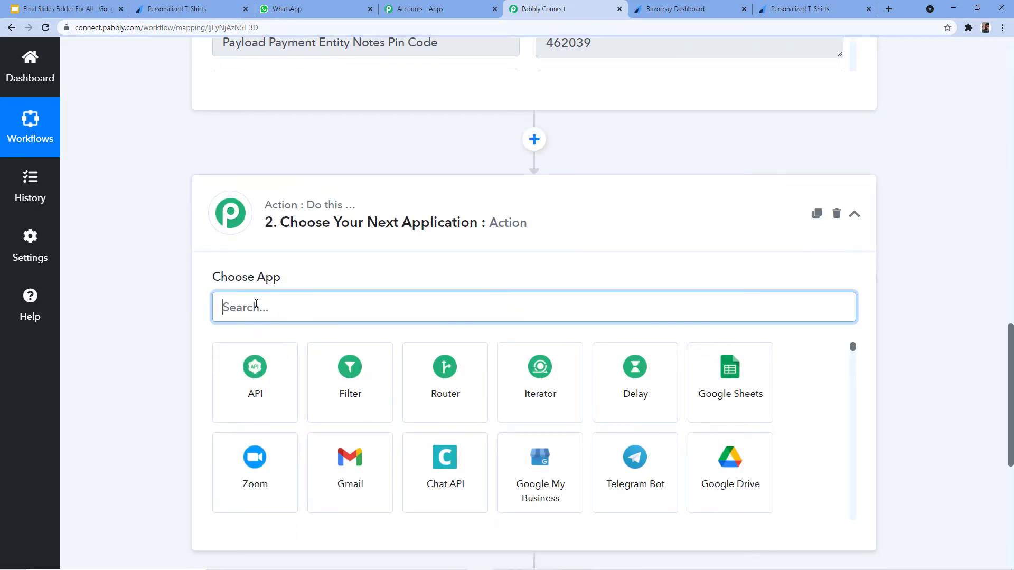
type("WATI")
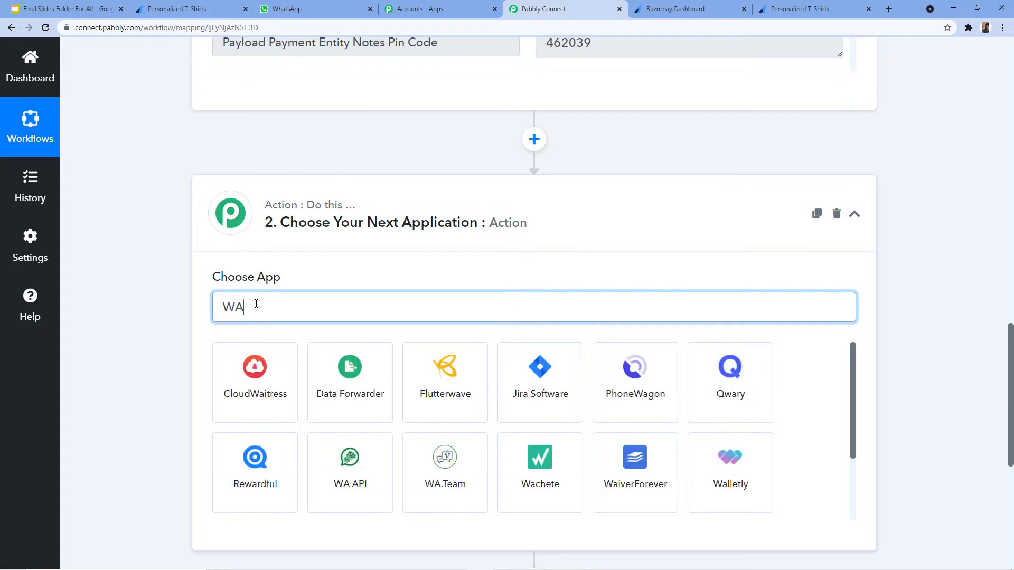
left_click(246, 366)
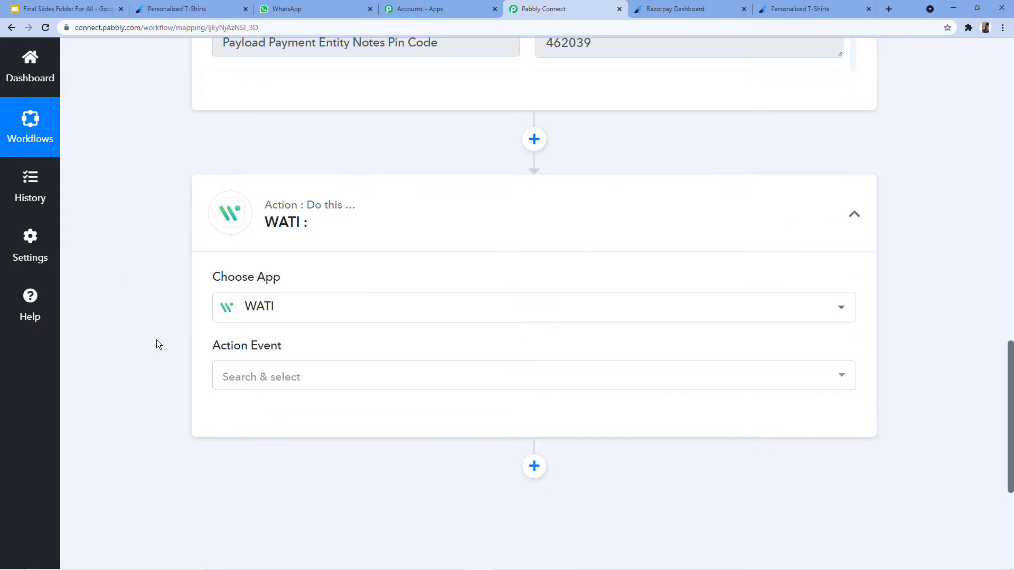
Set the WATI action event to Send Template Message.
scroll(158, 341, "down", 2)
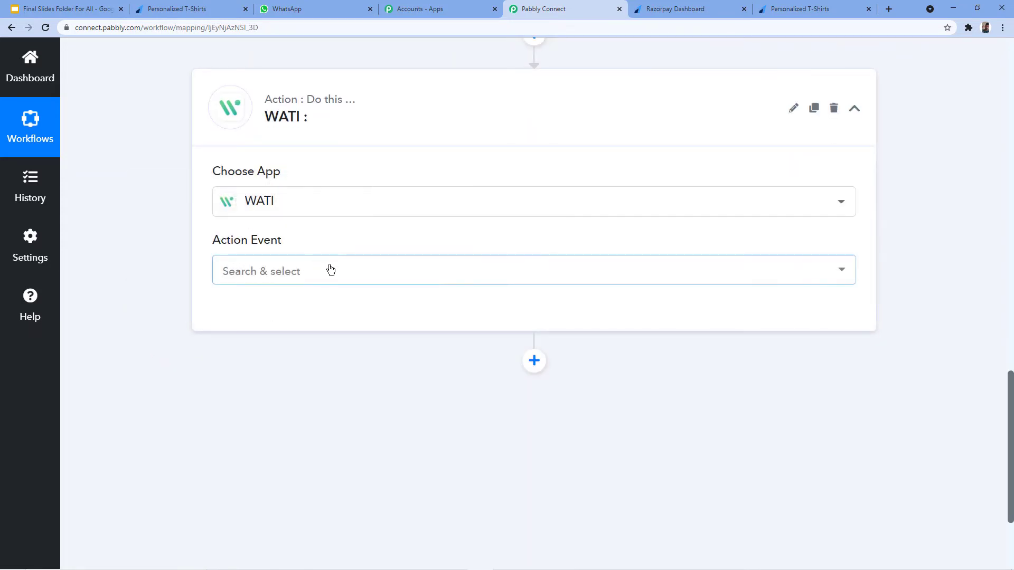
left_click(333, 271)
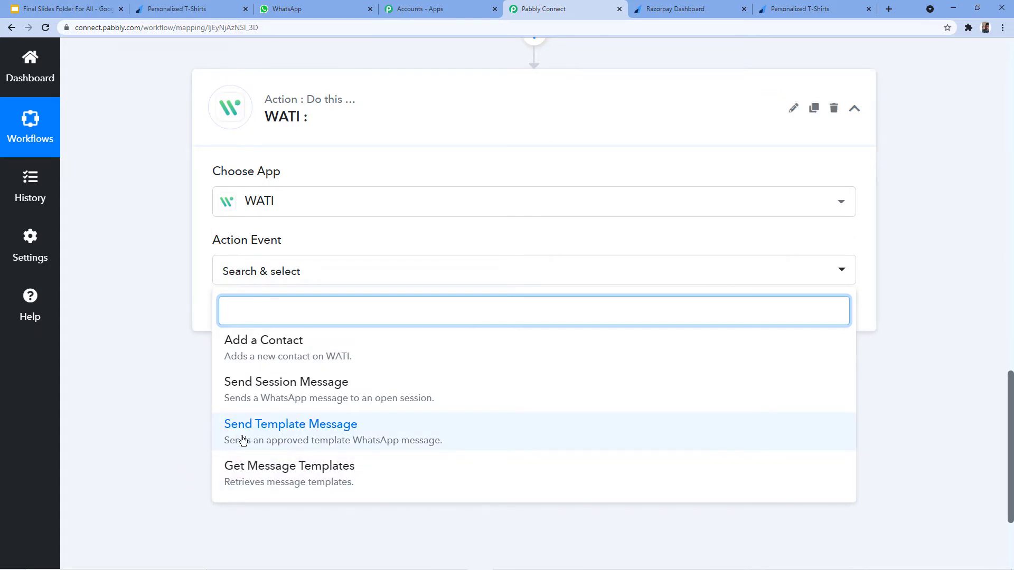
left_click(352, 434)
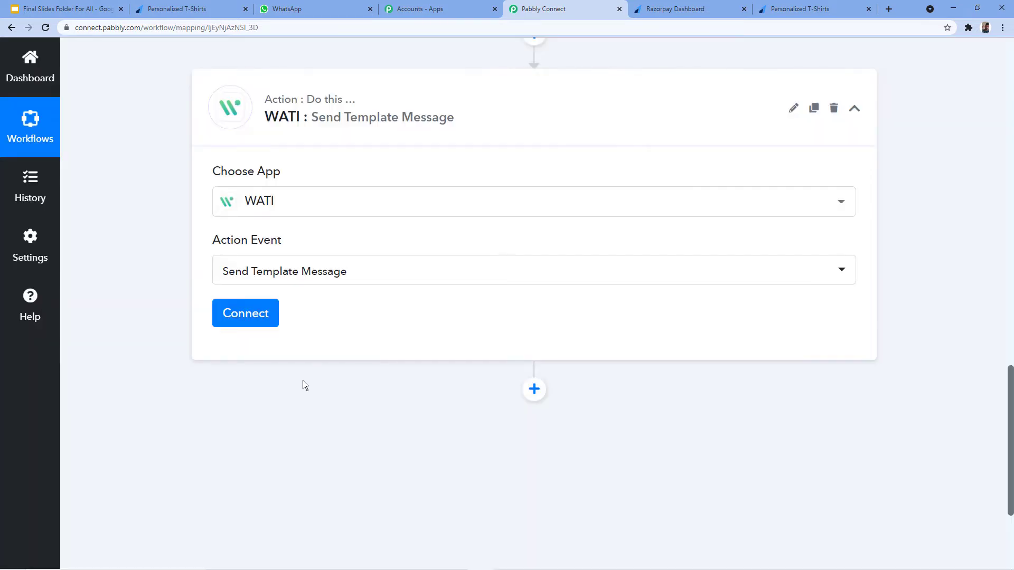
Add a new WATI #13 connection from the Connect WATI Account panel.
left_click(246, 312)
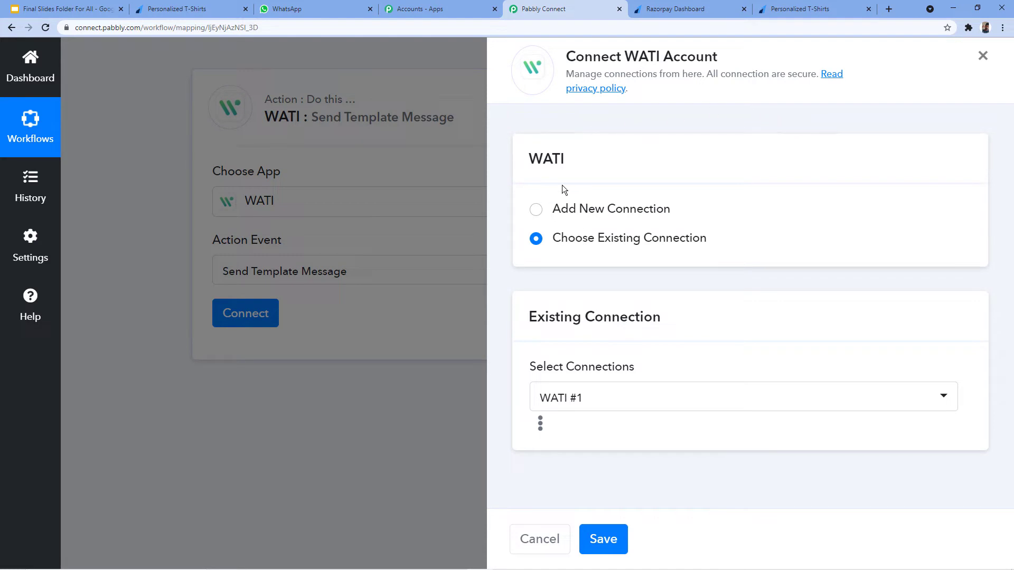
left_click(536, 209)
scroll(597, 189, "down", 2)
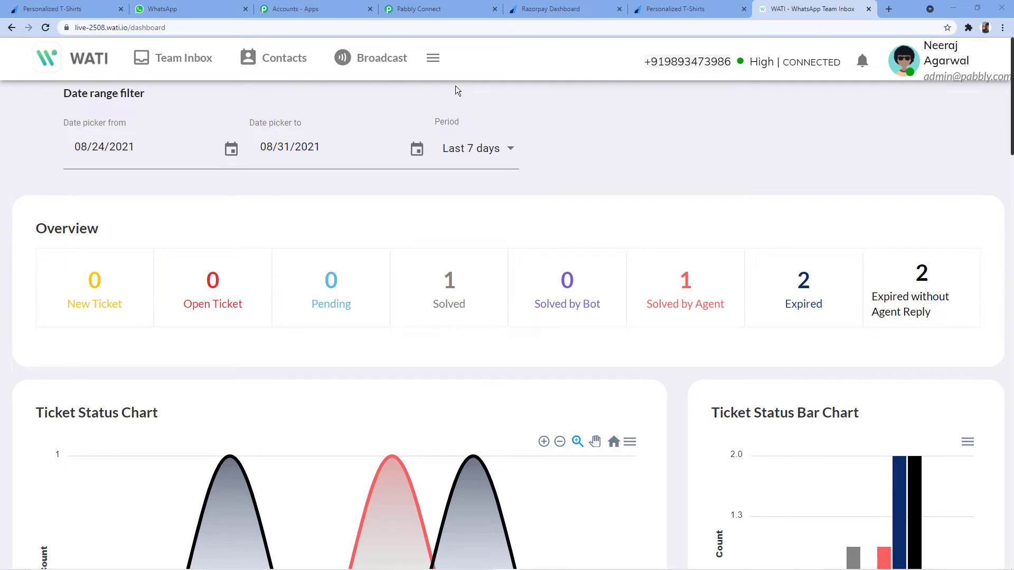
Copy the access token from WATI's API Docs page and return to Pabbly Connect.
left_click(433, 59)
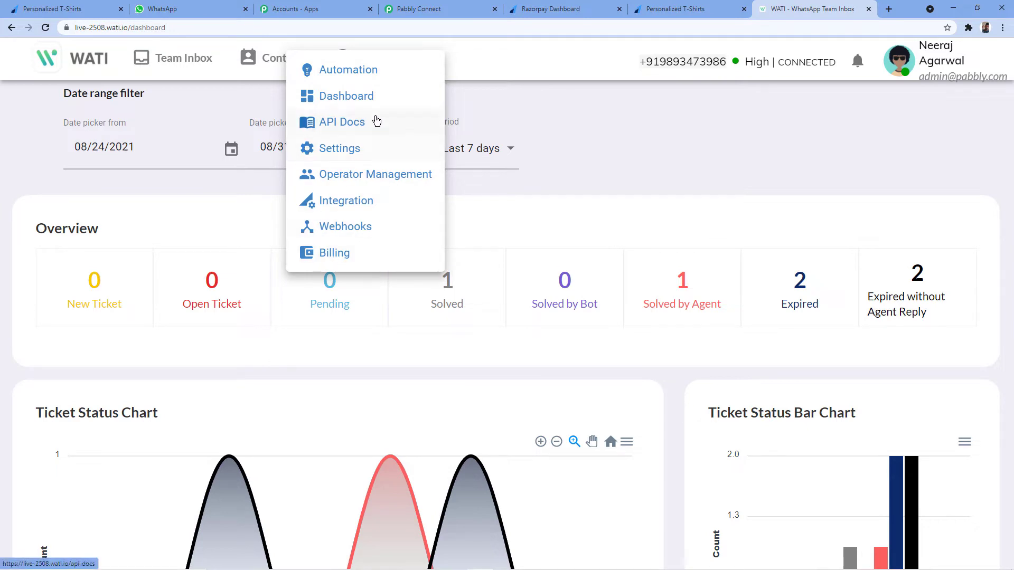
left_click(343, 123)
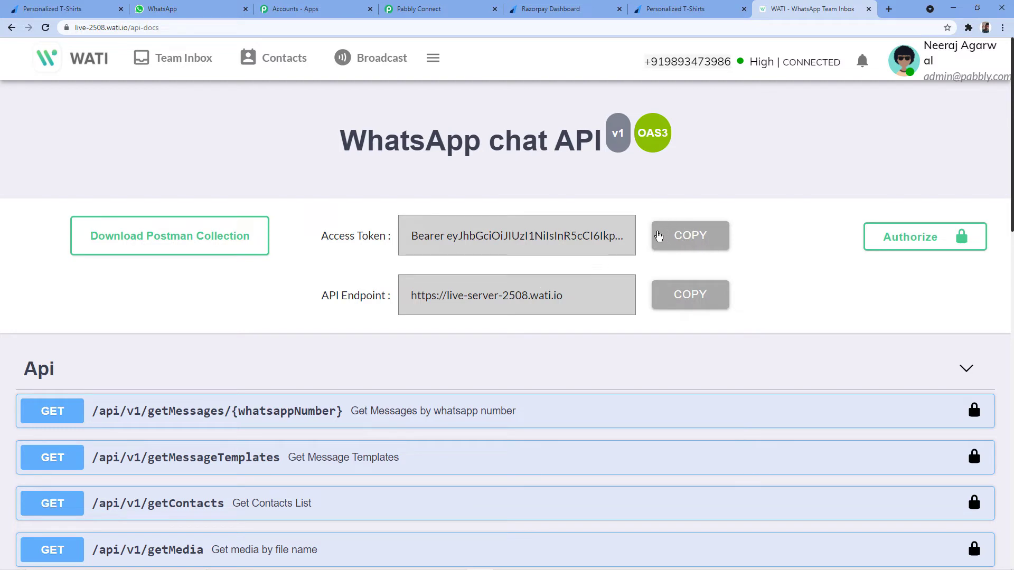
left_click(690, 236)
left_click(441, 9)
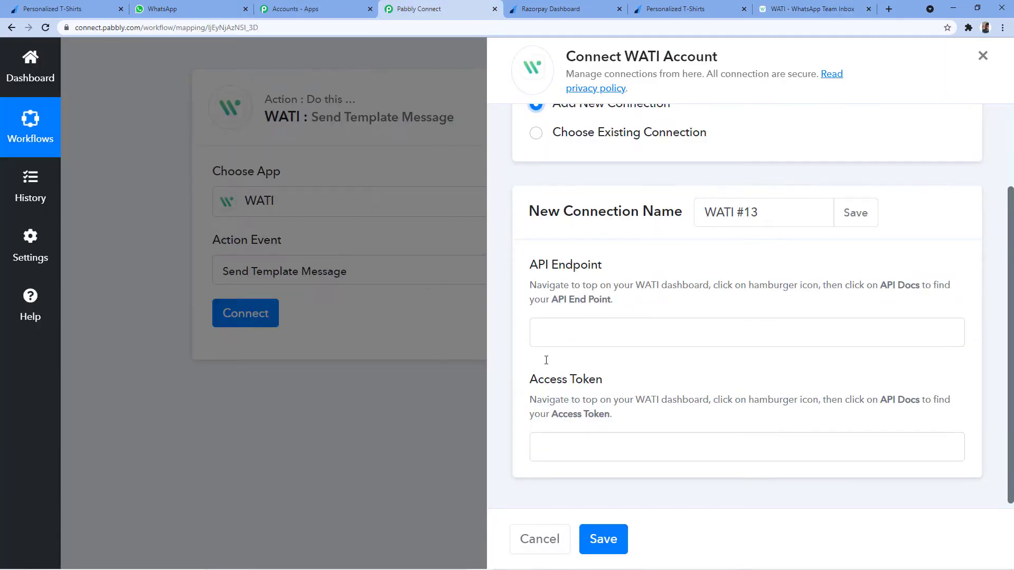
Paste the WATI access token and API endpoint into the WATI #13 connection form.
left_click(550, 446)
right_click(552, 449)
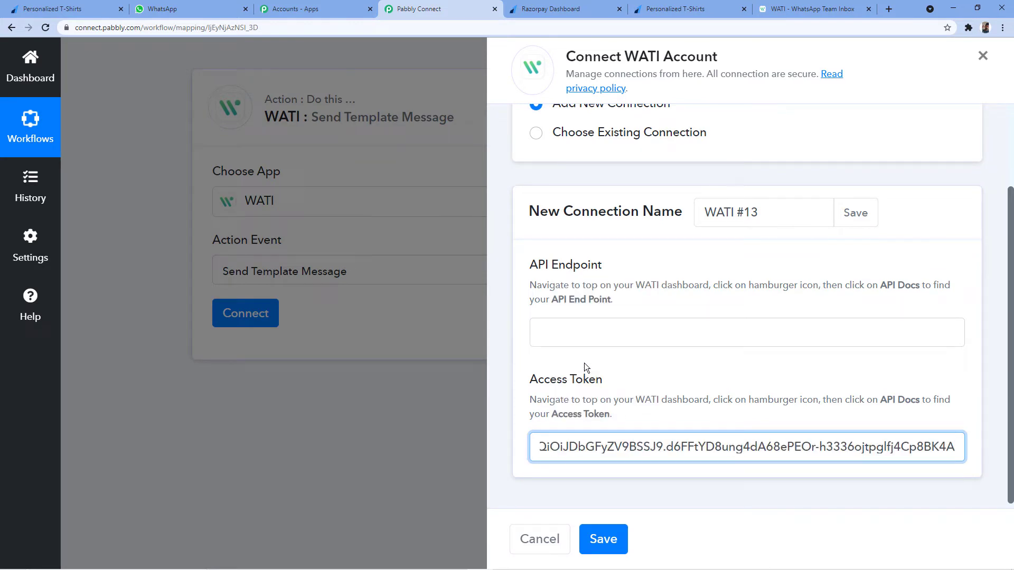
left_click(808, 9)
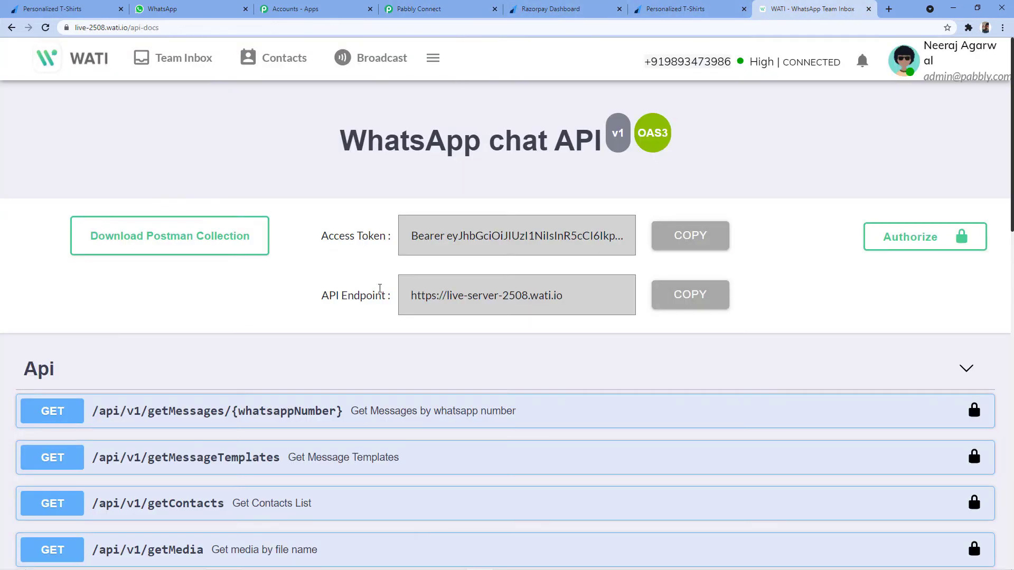
left_click(683, 296)
left_click(441, 5)
left_click(545, 330)
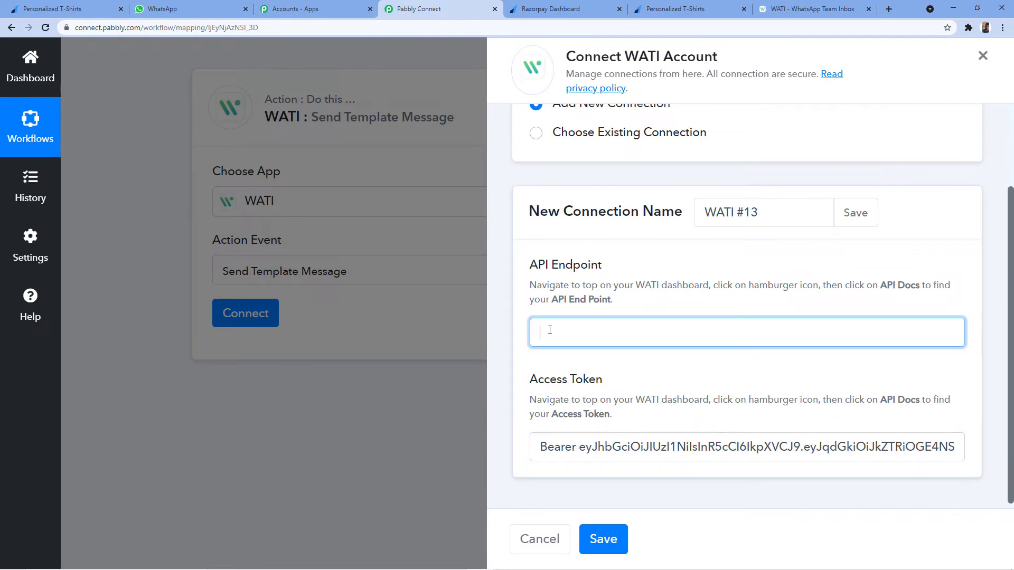
right_click(549, 332)
left_click(588, 413)
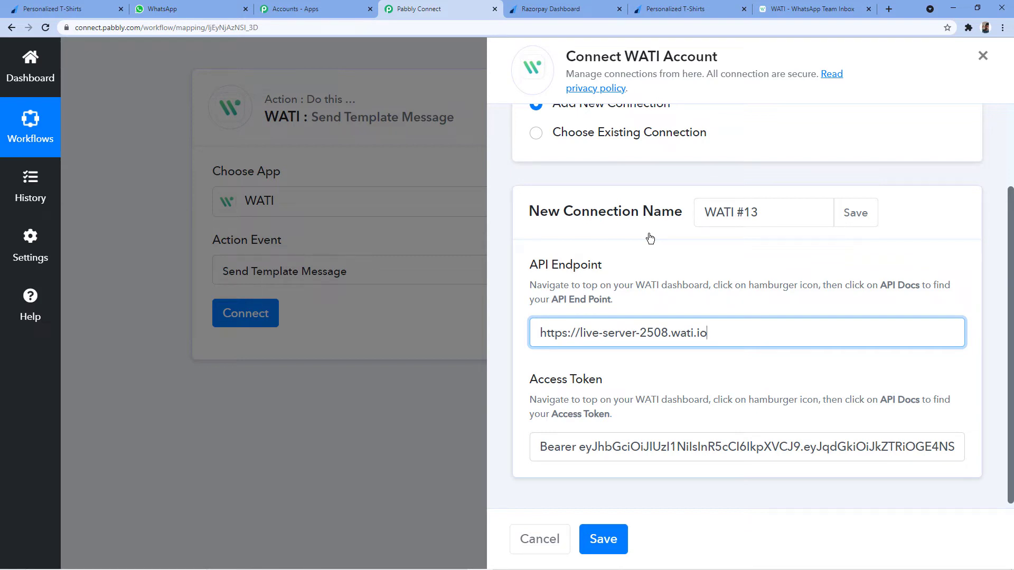
Recheck the WATI API docs, then save the WATI #13 connection.
key("ctrl+9")
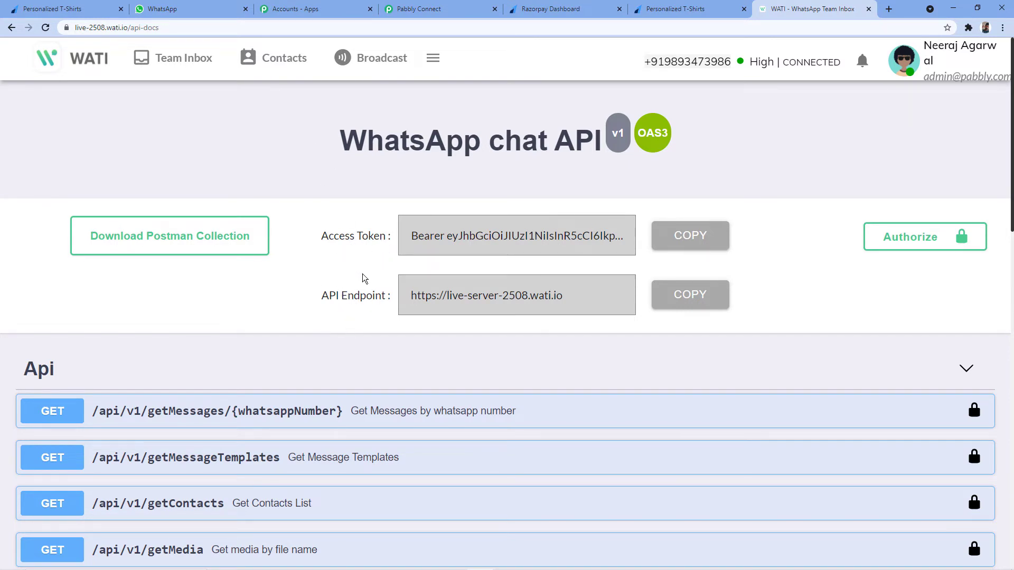
left_click(423, 9)
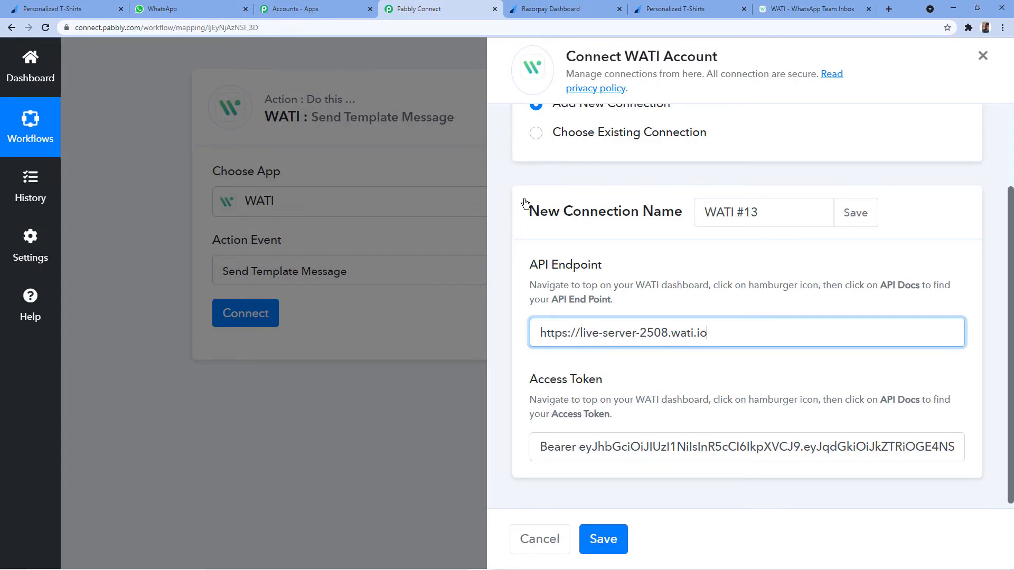
scroll(583, 364, "down", 1)
scroll(613, 264, "up", 2)
scroll(623, 369, "down", 2)
left_click(609, 533)
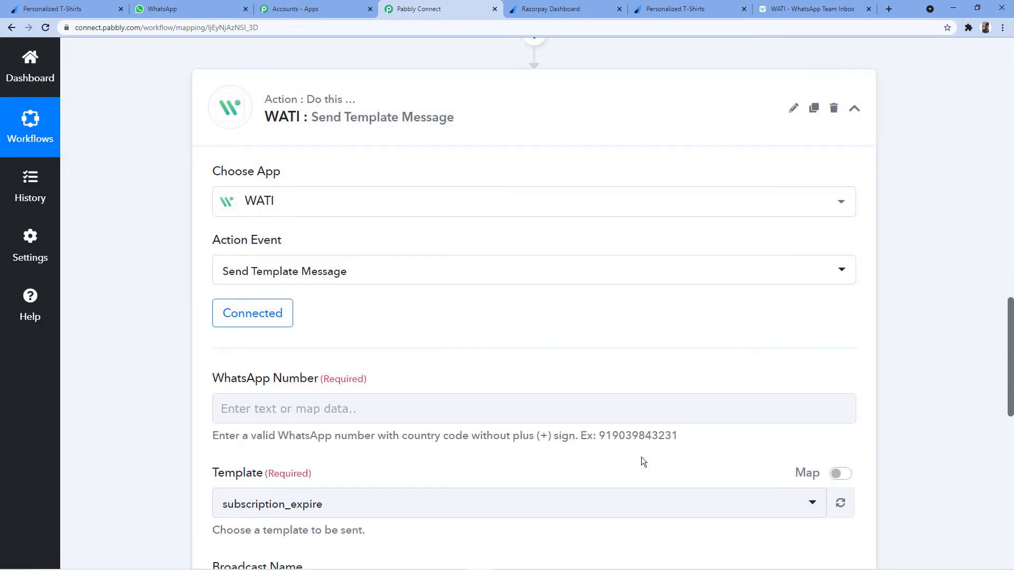
scroll(387, 310, "down", 4)
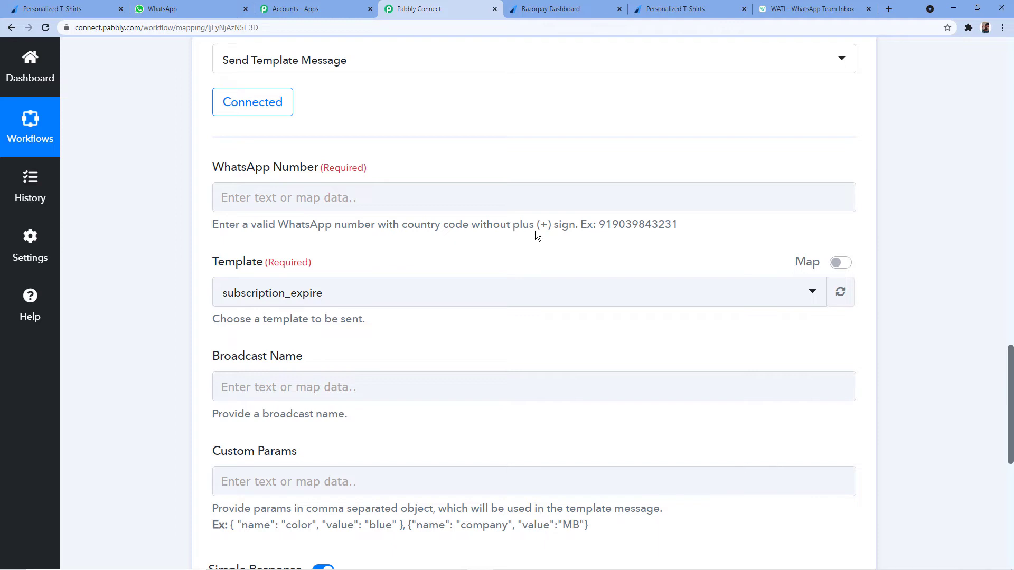
left_click_drag(597, 225, 688, 232)
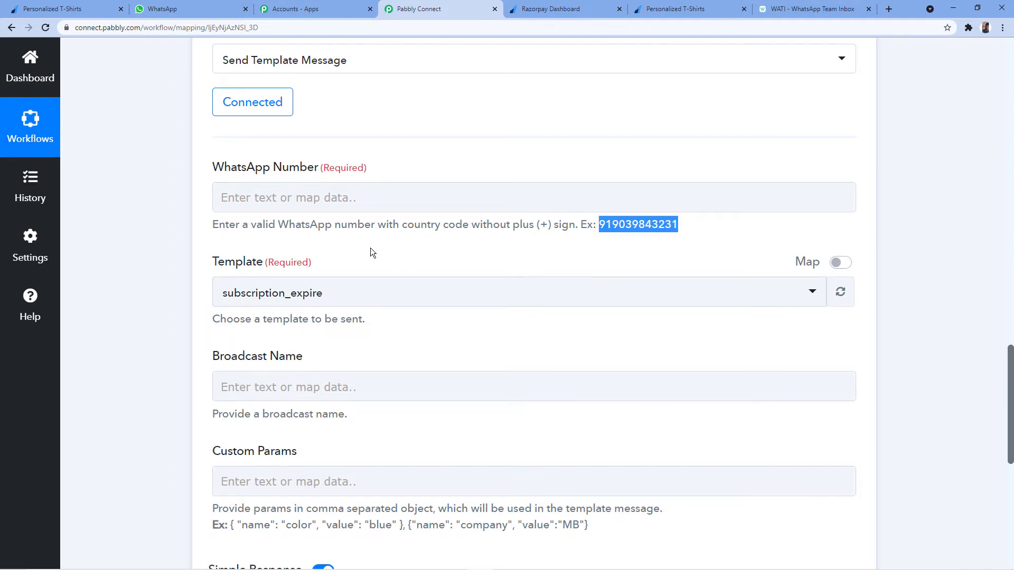
left_click(613, 222)
left_click_drag(613, 223, 598, 224)
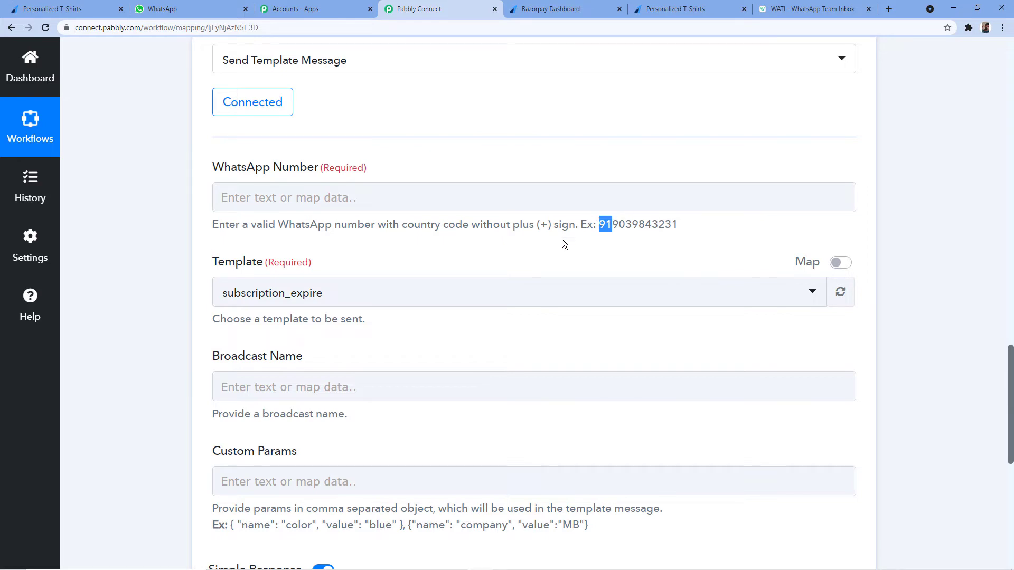
left_click(689, 232)
left_click_drag(646, 225, 614, 226)
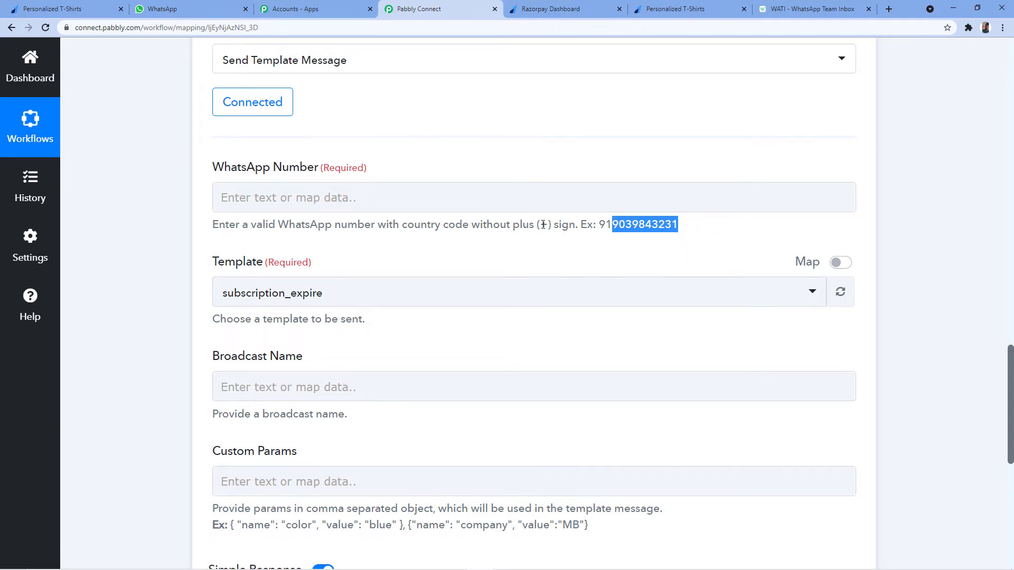
left_click_drag(539, 225, 549, 226)
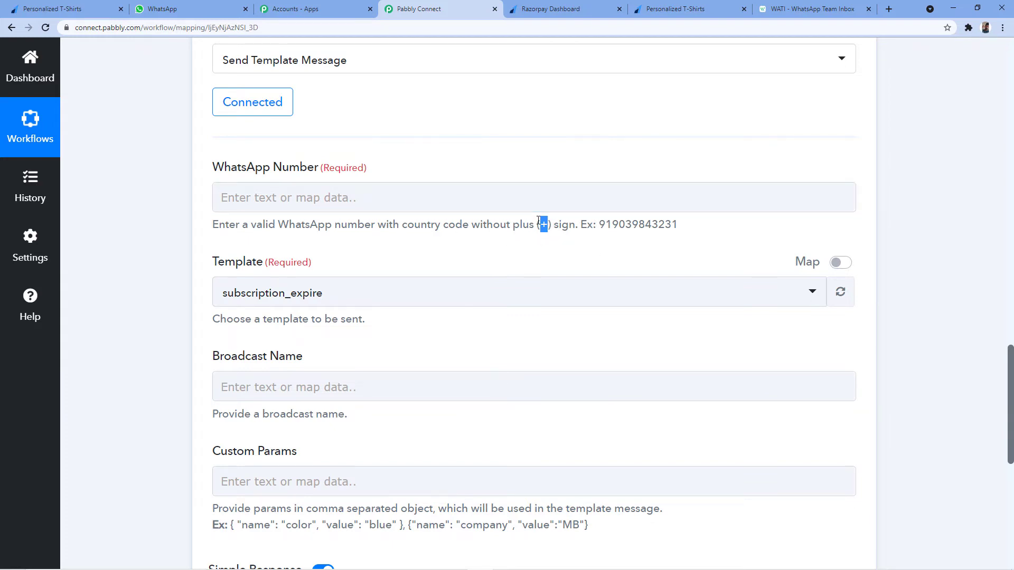
left_click(597, 227)
left_click_drag(677, 224, 595, 219)
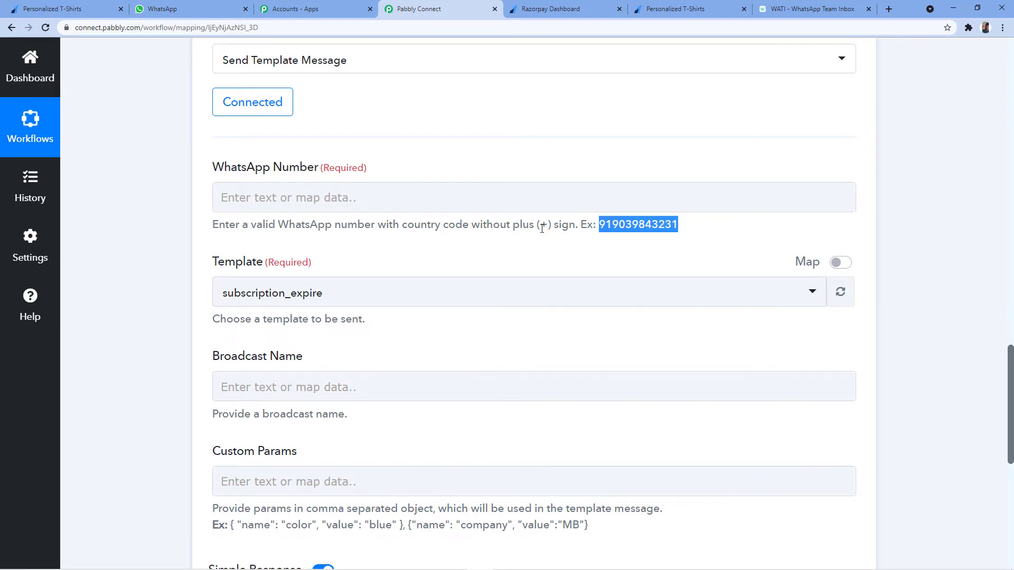
scroll(613, 211, "up", 12)
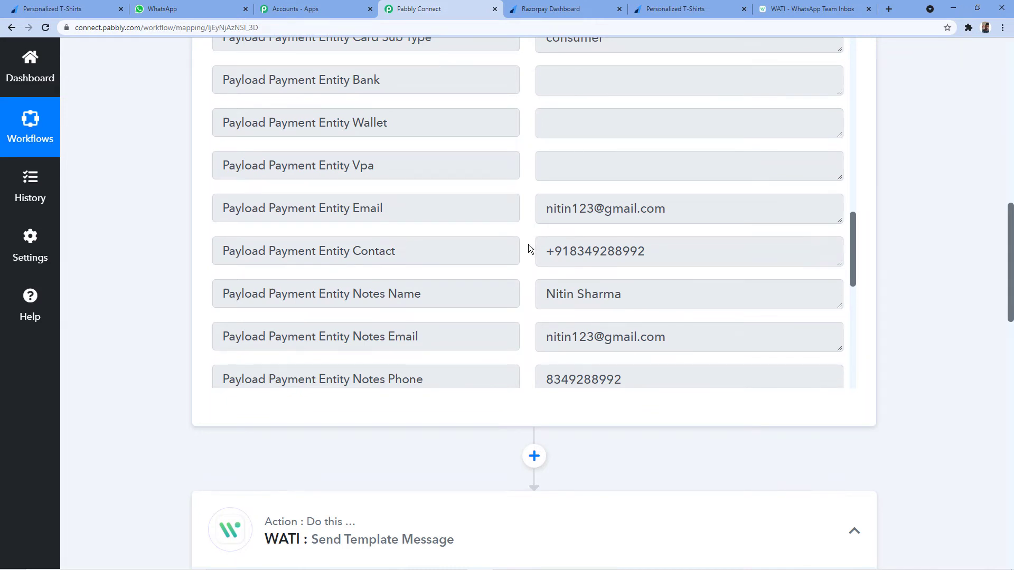
scroll(599, 144, "down", 2)
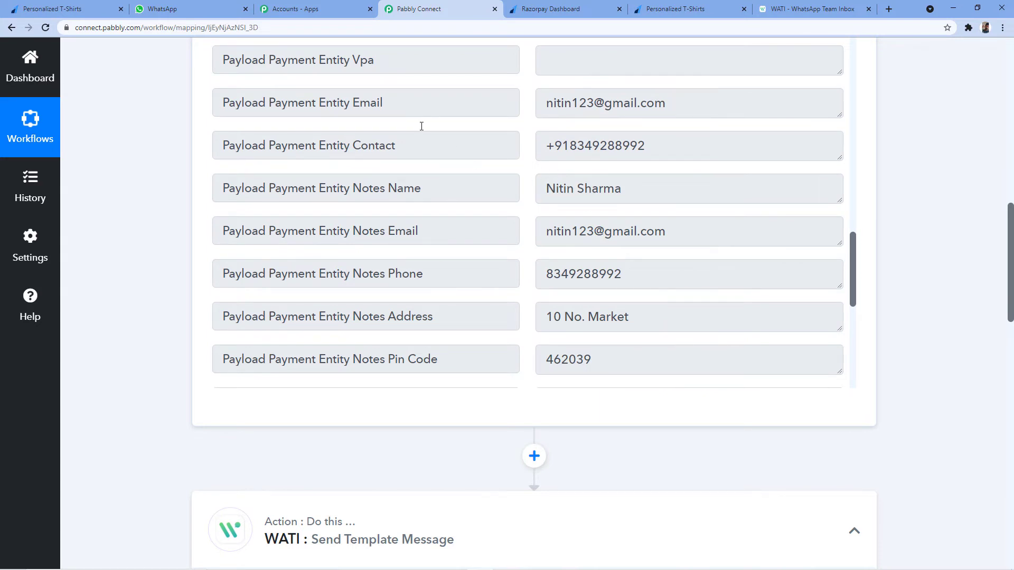
left_click_drag(546, 146, 569, 144)
left_click_drag(642, 152, 554, 144)
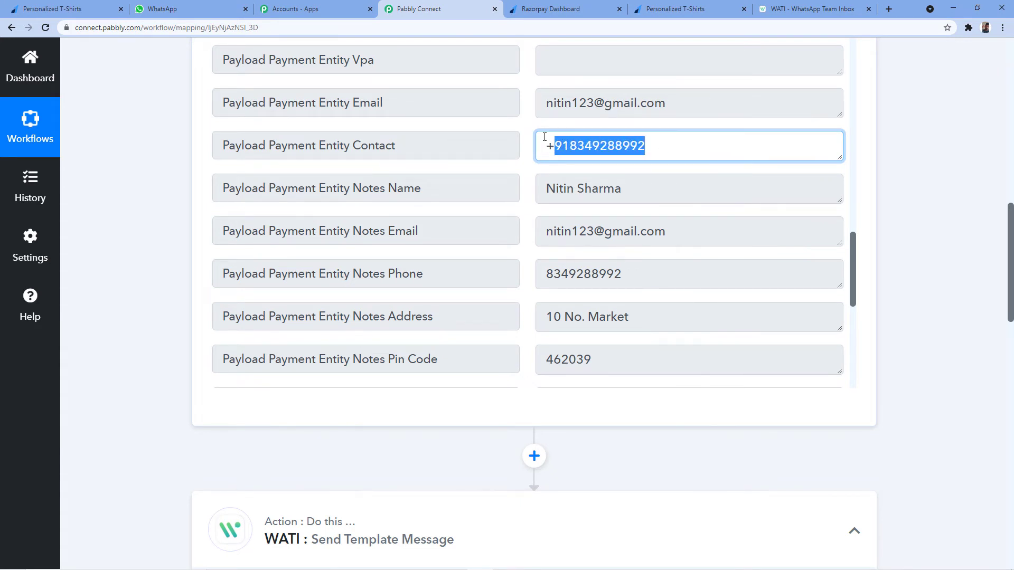
left_click(547, 273)
left_click_drag(546, 274, 624, 274)
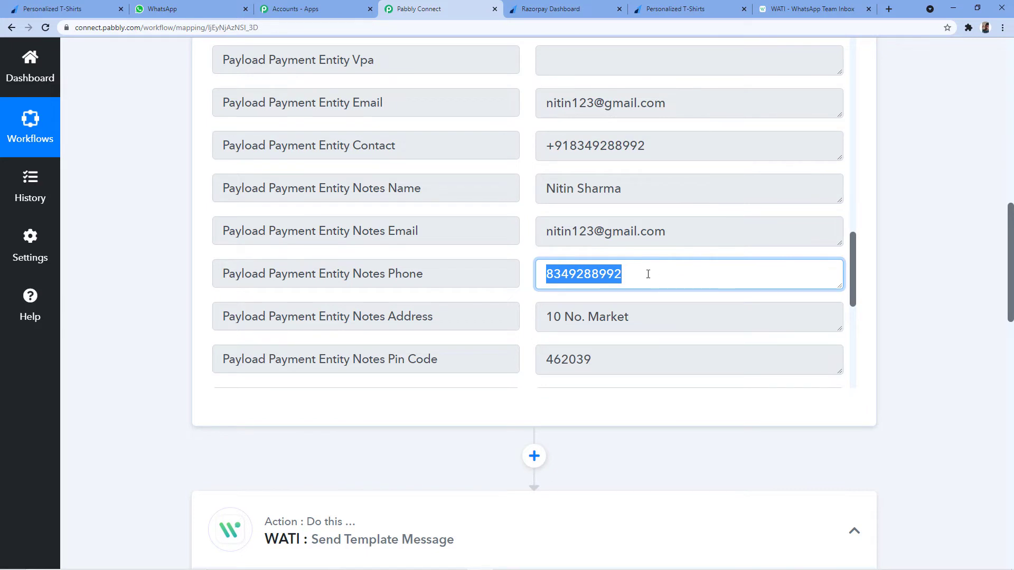
left_click(649, 152)
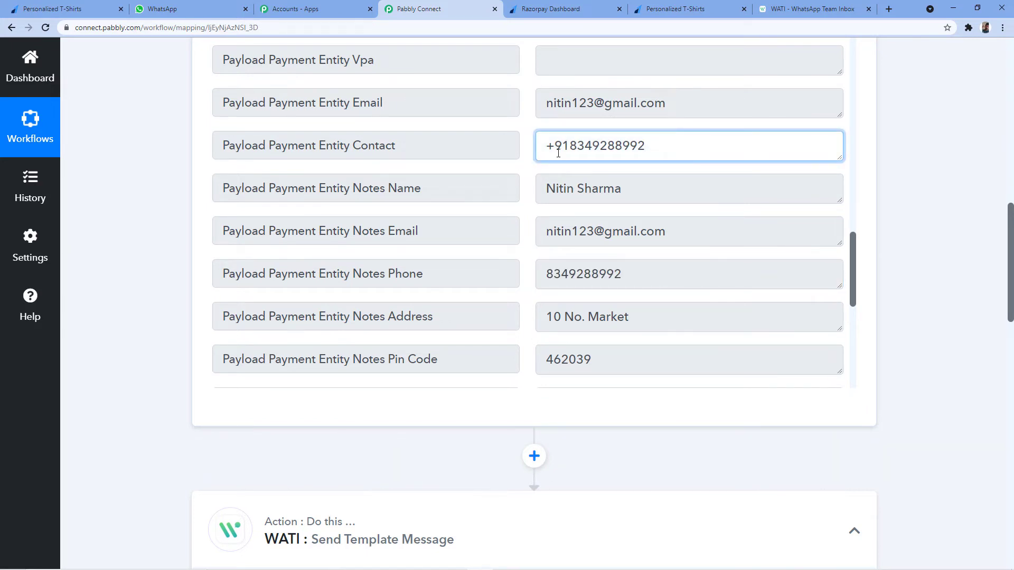
left_click_drag(553, 146, 569, 146)
left_click(539, 141)
mouse_move(545, 147)
left_mouse_down()
mouse_move(647, 149)
mouse_move(554, 148)
left_mouse_up()
scroll(575, 231, "down", 2)
scroll(398, 441, "down", 2)
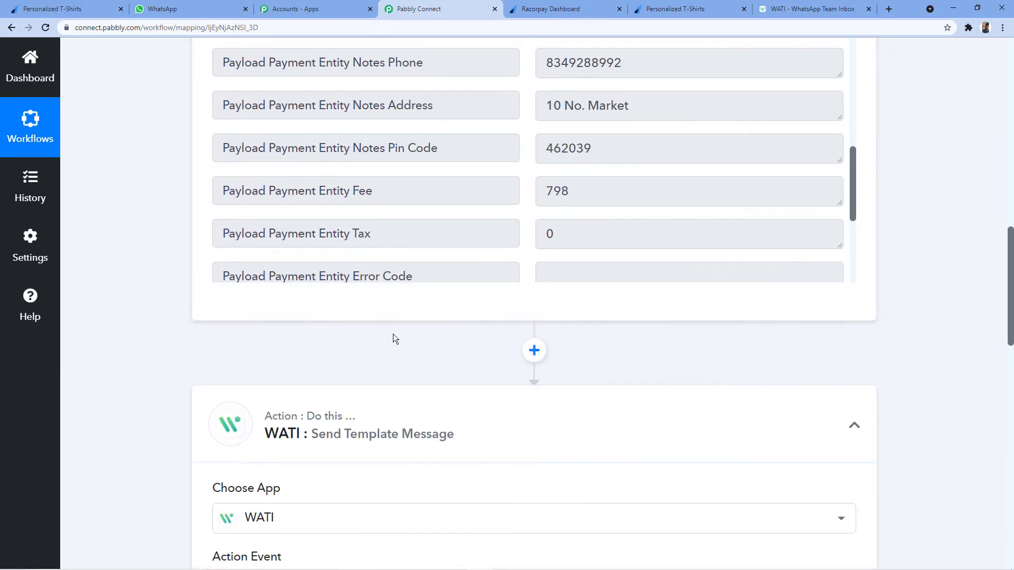
Insert a step above the WATI action and choose Number Formatter by searching 'number'.
left_click(534, 351)
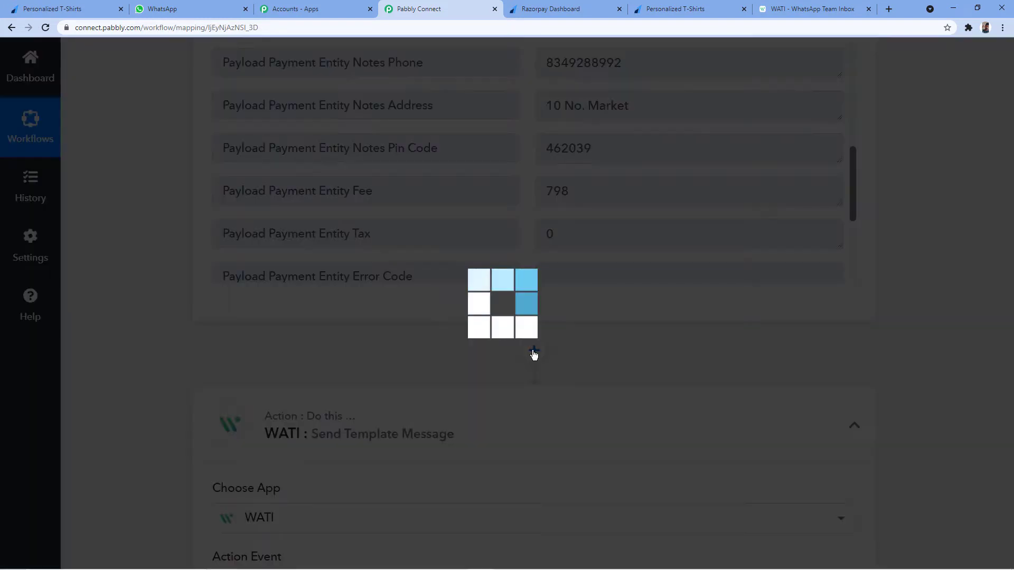
scroll(417, 301, "down", 2)
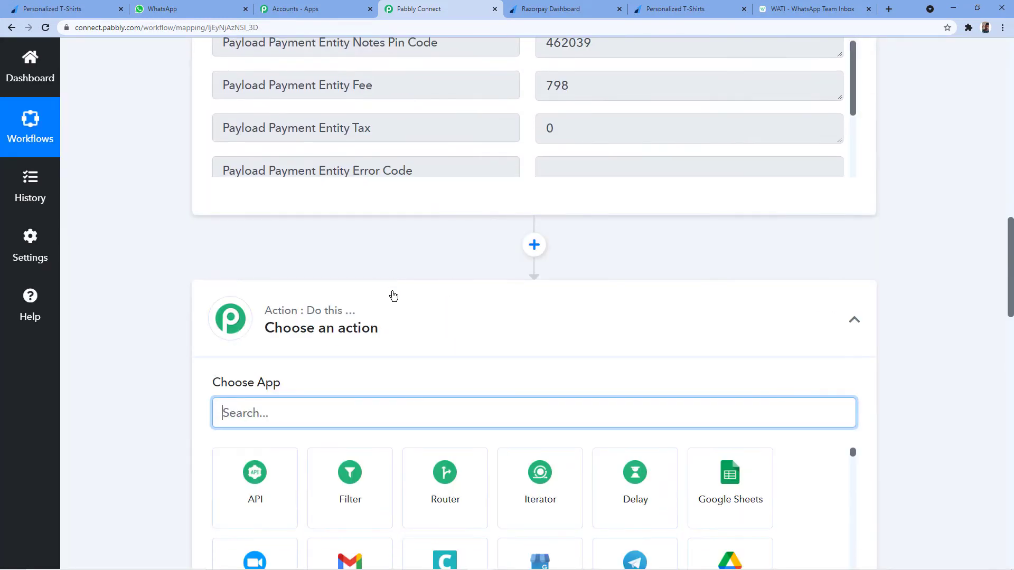
scroll(460, 253, "down", 2)
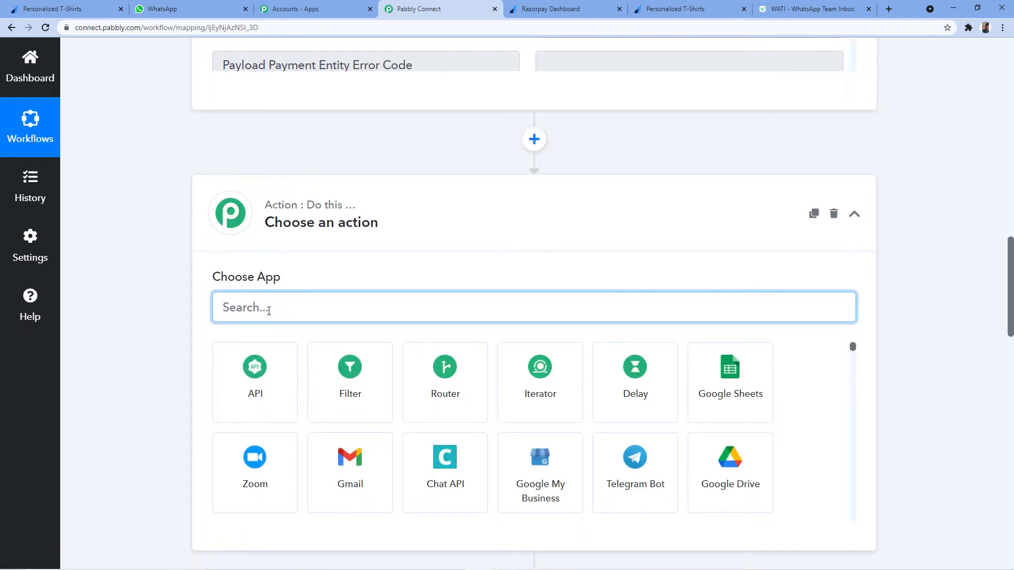
type("number")
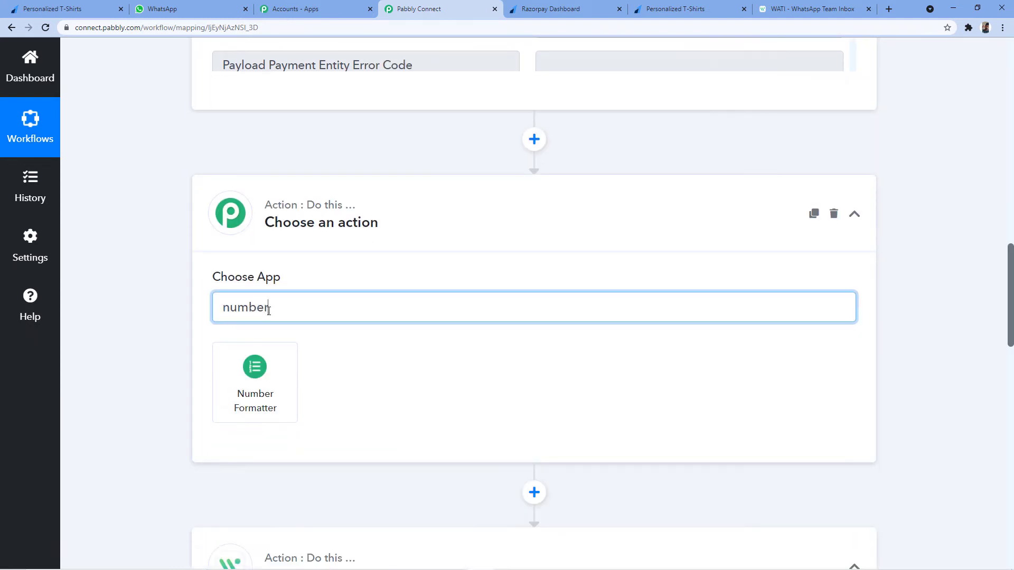
left_click(256, 377)
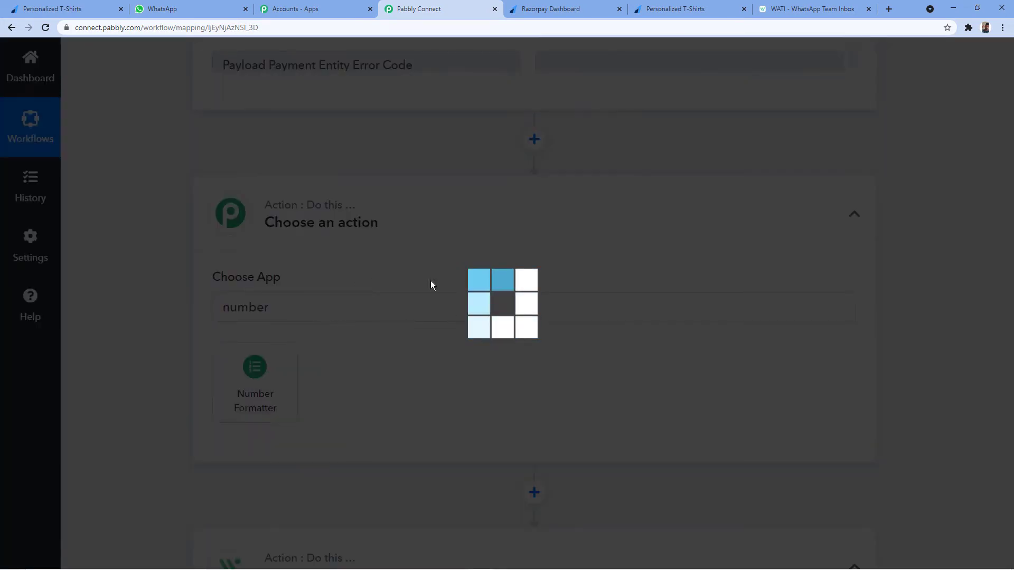
scroll(559, 243, "up", 2)
scroll(580, 270, "up", 5)
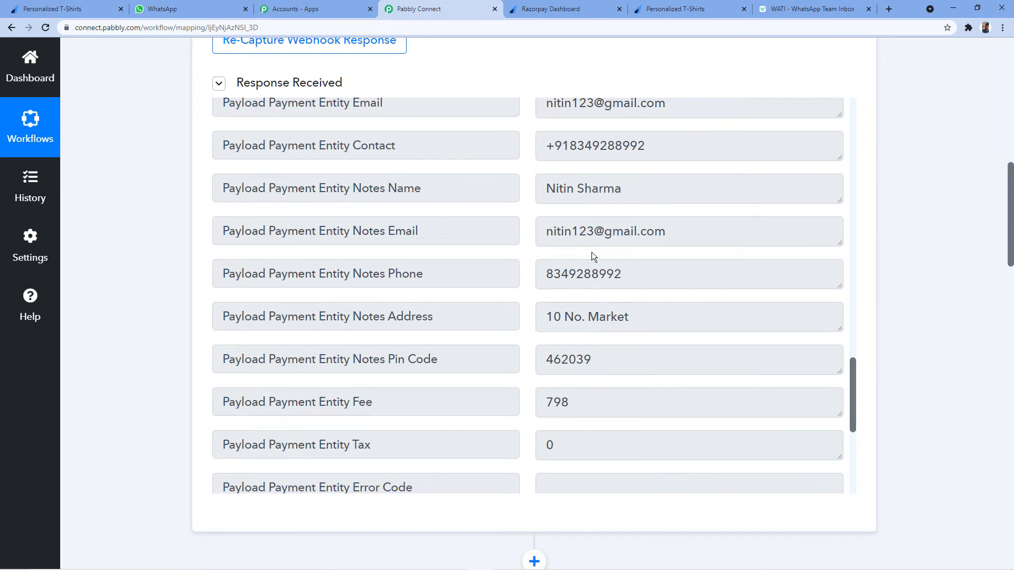
Compare the contact number's leading plus sign with WATI's 91-prefixed example number format.
scroll(595, 249, "up", 2)
left_click_drag(547, 252, 664, 264)
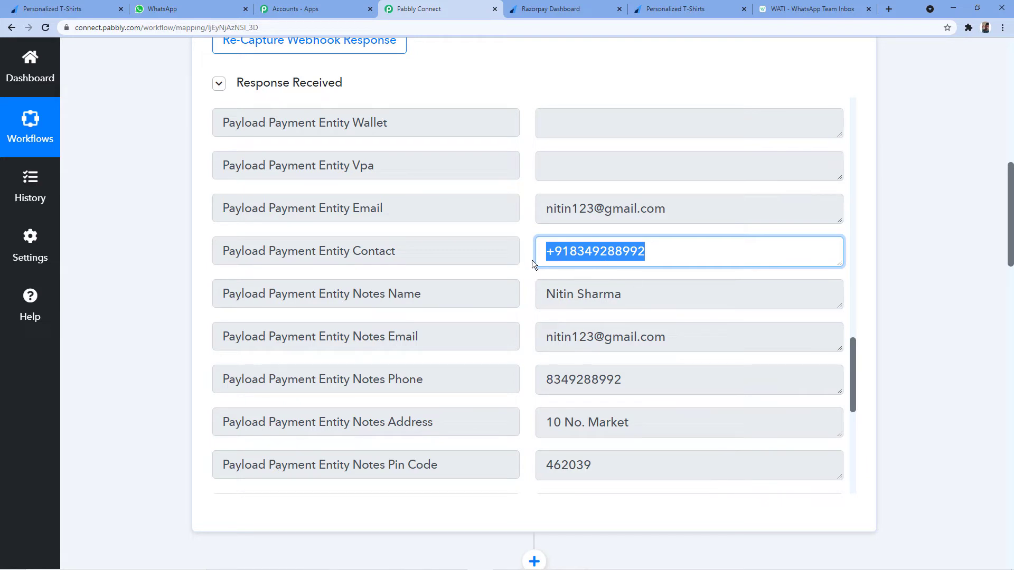
left_click(552, 253)
left_click_drag(548, 253, 554, 253)
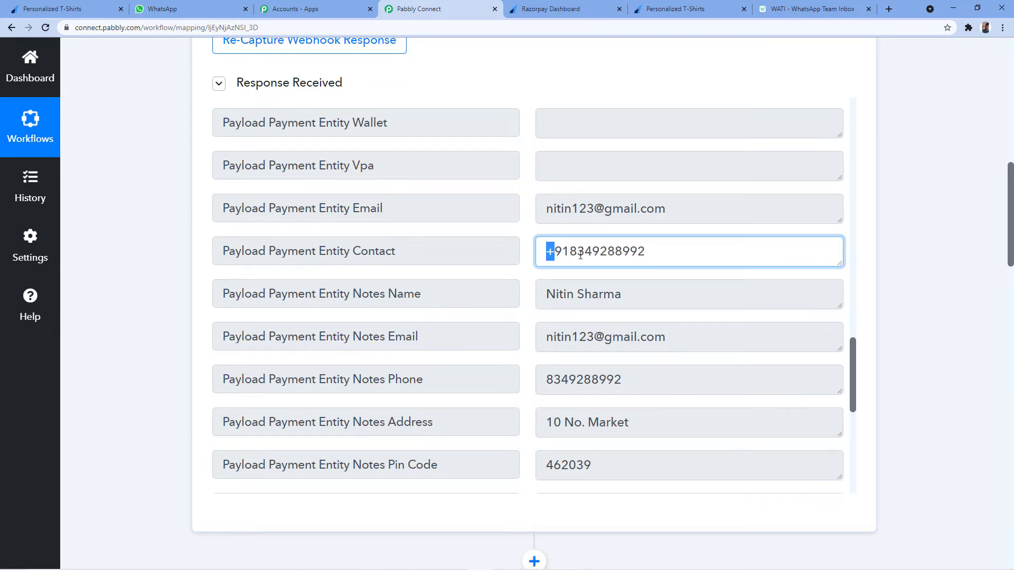
left_click_drag(569, 251, 650, 252)
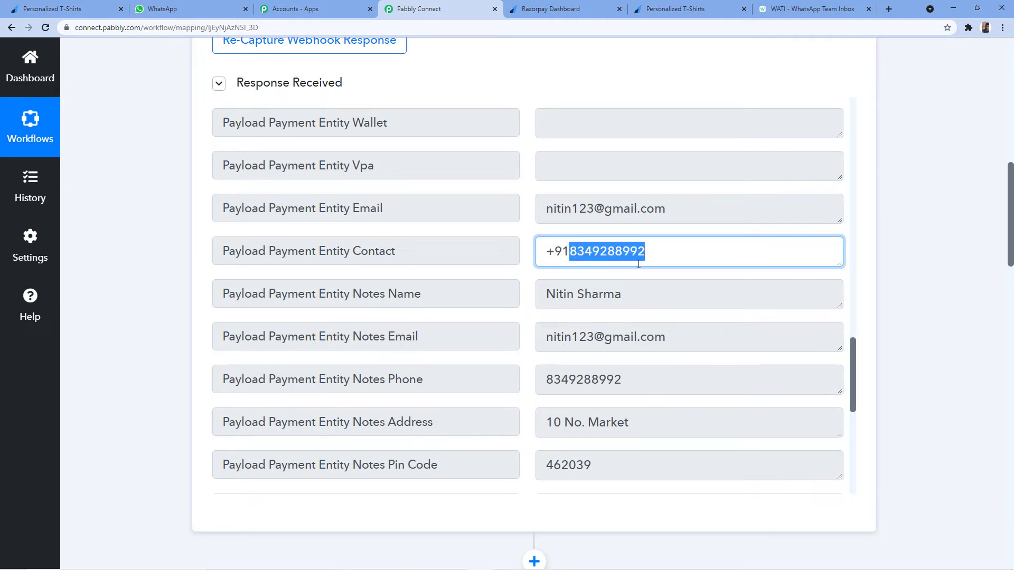
scroll(157, 283, "down", 12)
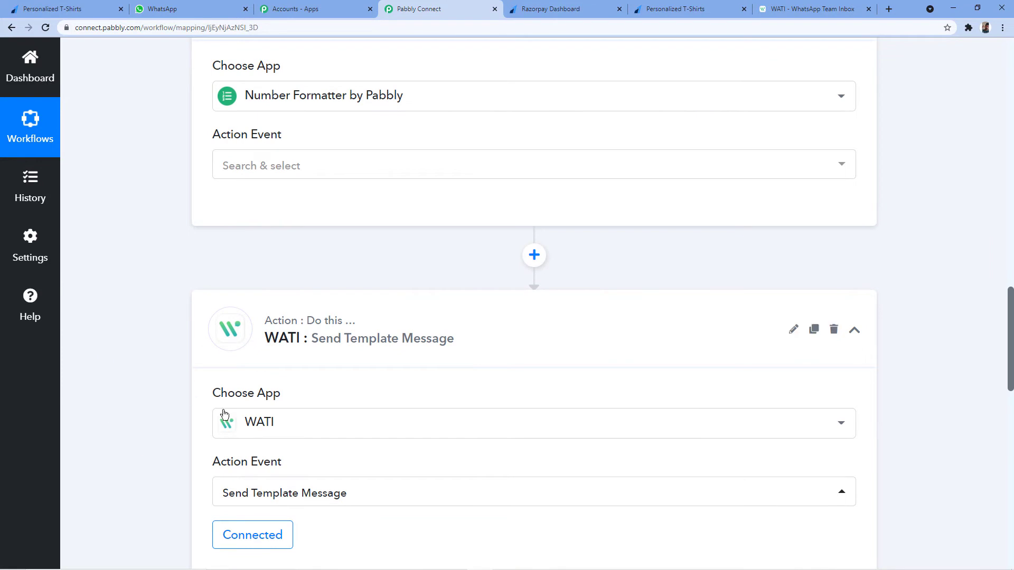
scroll(214, 412, "down", 8)
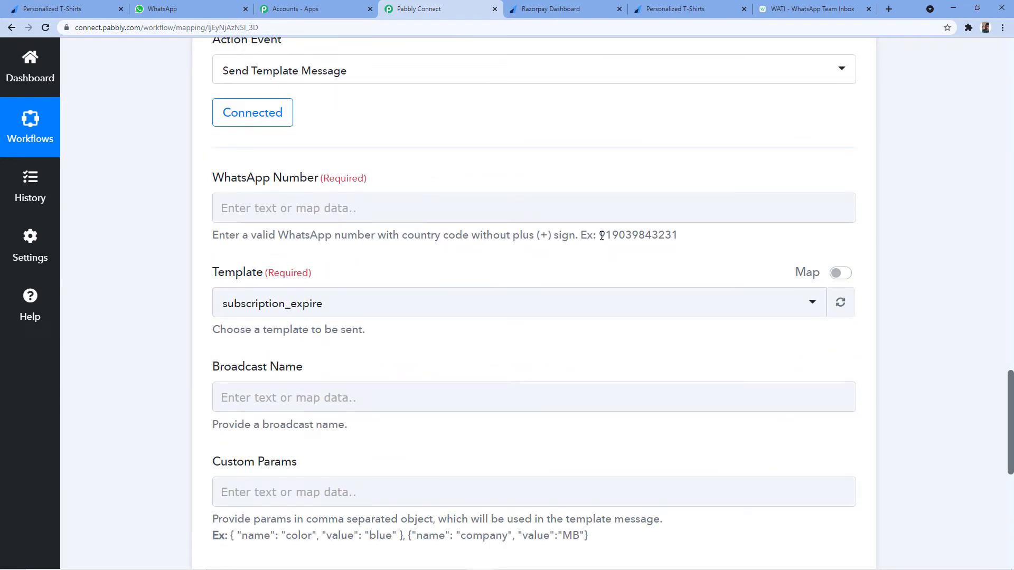
left_click_drag(601, 235, 612, 236)
scroll(634, 231, "up", 17)
scroll(423, 305, "down", 4)
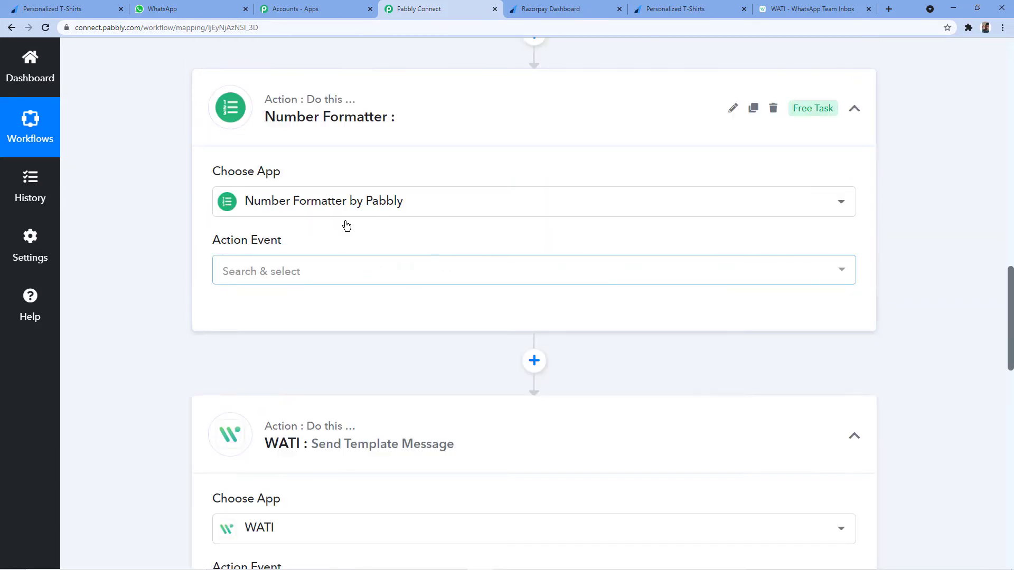
Set the Number Formatter to Spreadsheet Formulas, connect it, and start the formula with substitute(.
left_click(294, 269)
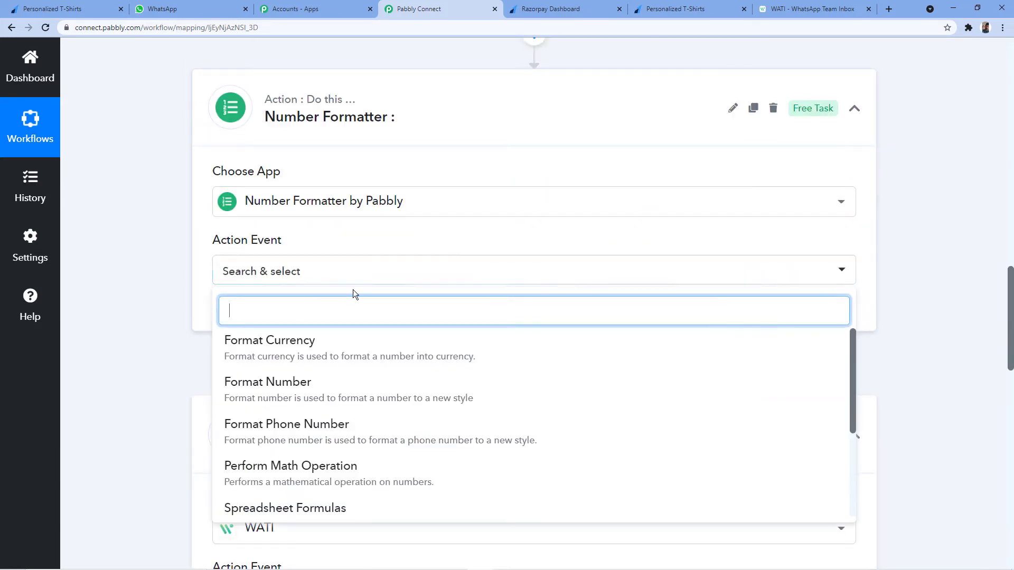
scroll(349, 298, "down", 2)
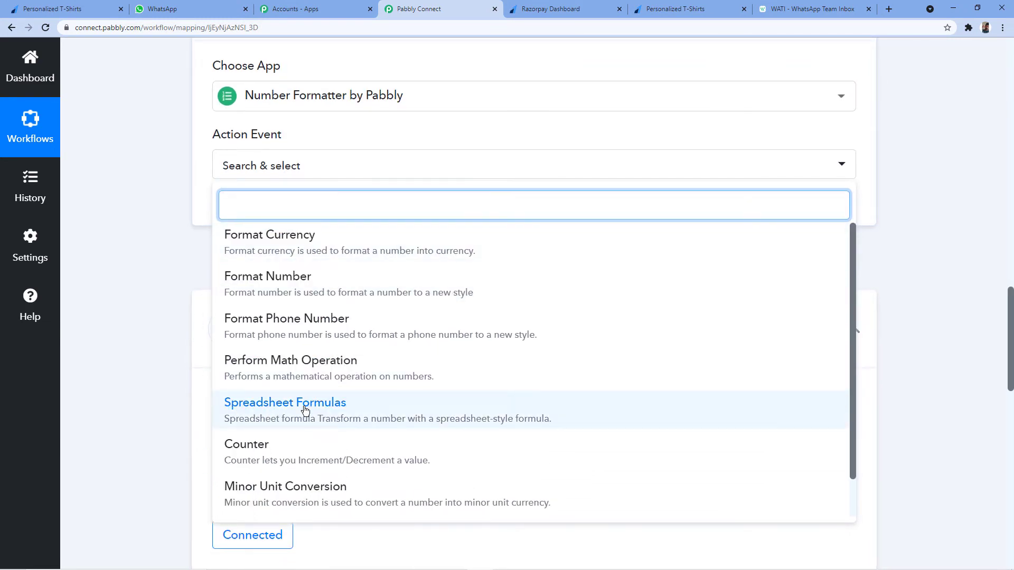
left_click(305, 409)
left_click(267, 212)
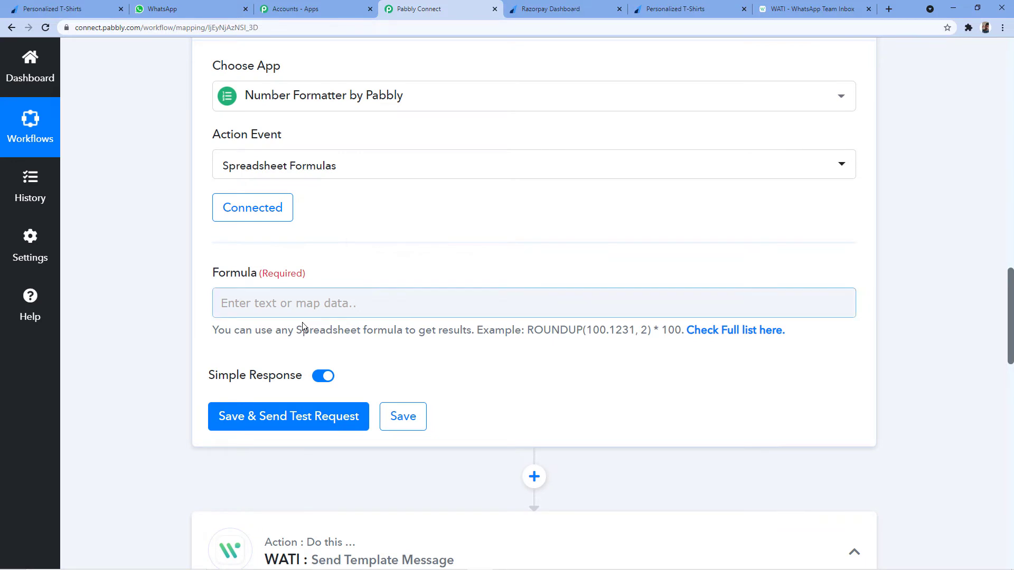
left_click(259, 305)
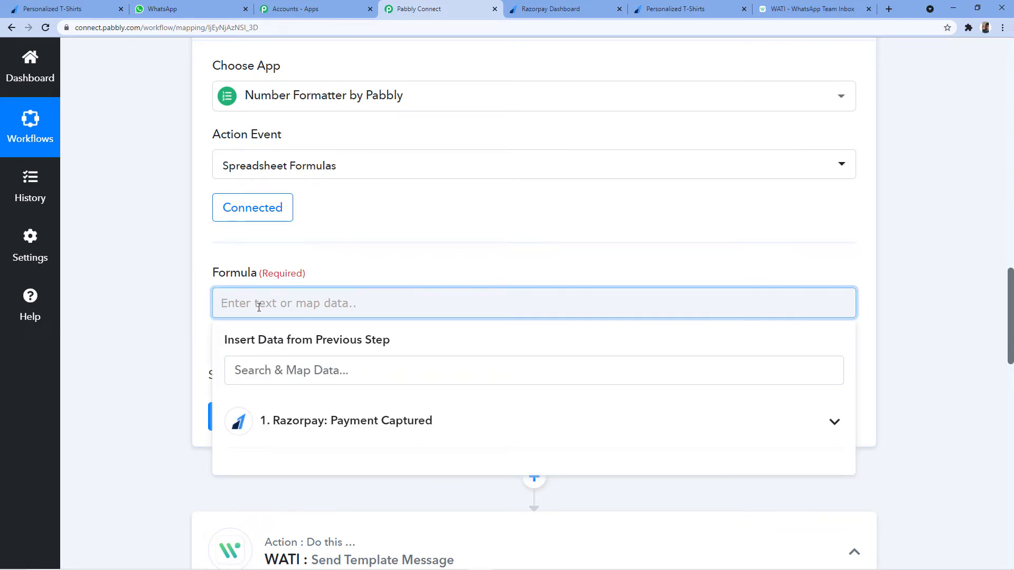
type("substit")
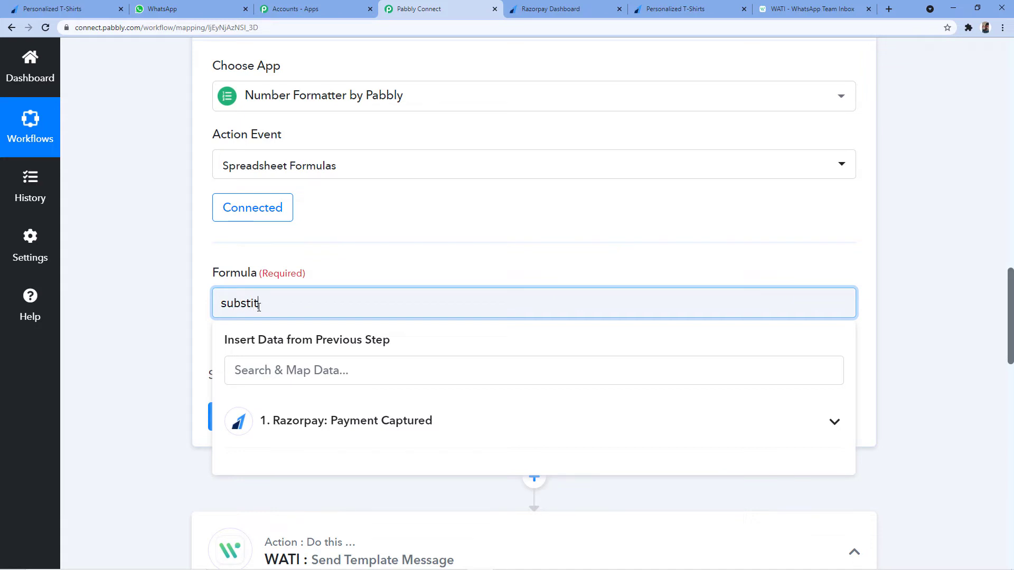
type("ute(")
Check the full contact number, including its plus sign, before continuing the formula.
scroll(382, 222, "up", 8)
scroll(550, 204, "up", 2)
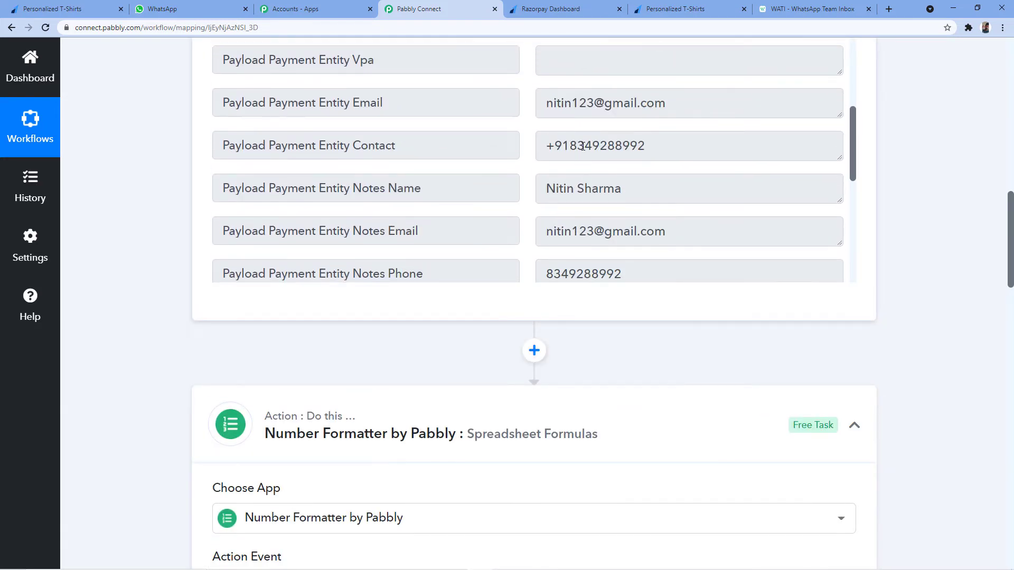
left_click_drag(546, 148, 647, 148)
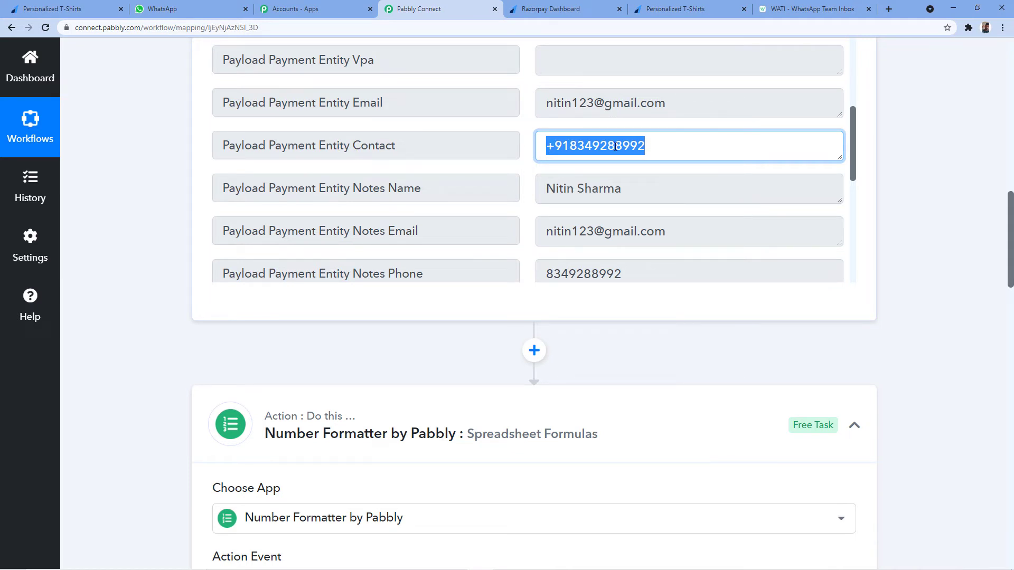
left_click(544, 146)
left_click_drag(544, 146, 669, 150)
scroll(484, 217, "down", 10)
left_click(327, 408)
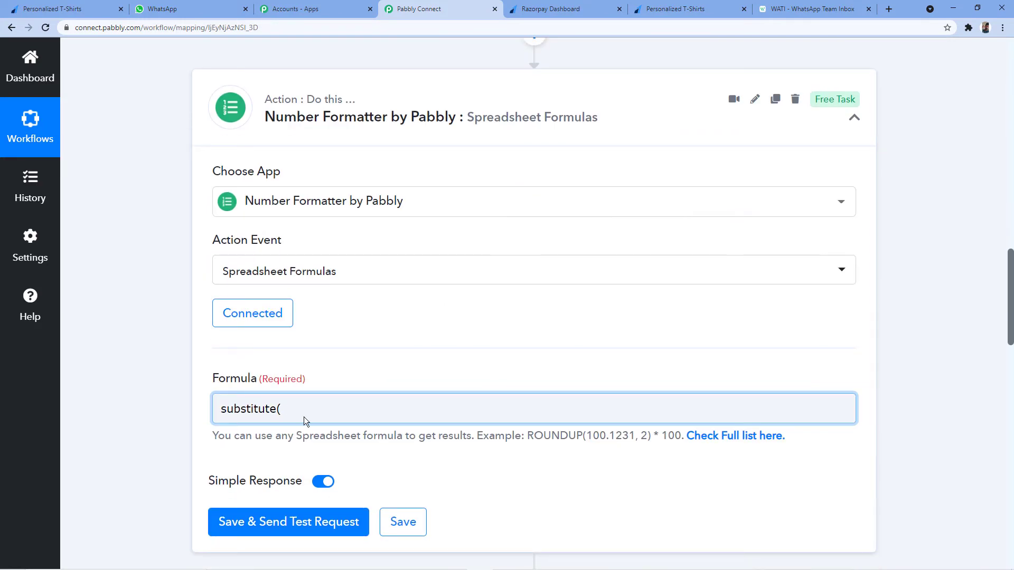
Insert the Razorpay Payment Entity Contact field after substitute( in the formula.
left_click(305, 408)
scroll(338, 390, "down", 1)
scroll(353, 336, "down", 3)
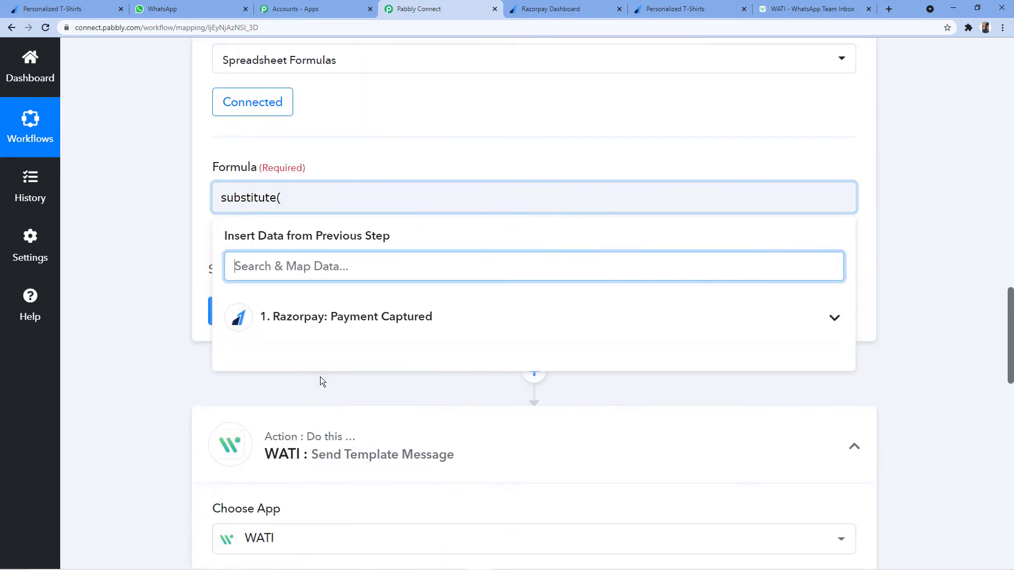
left_click(280, 197)
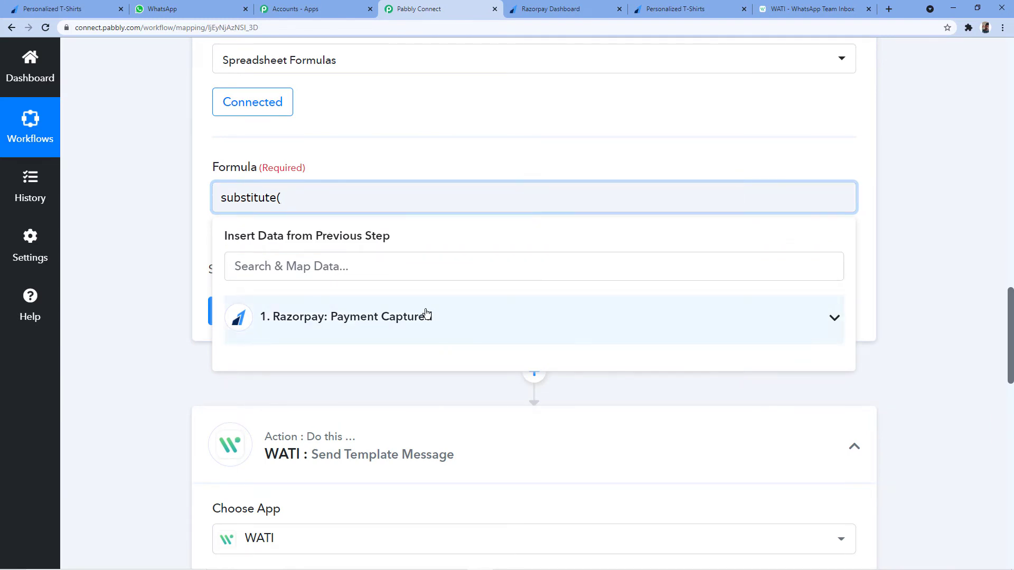
left_click(383, 323)
scroll(436, 312, "down", 10)
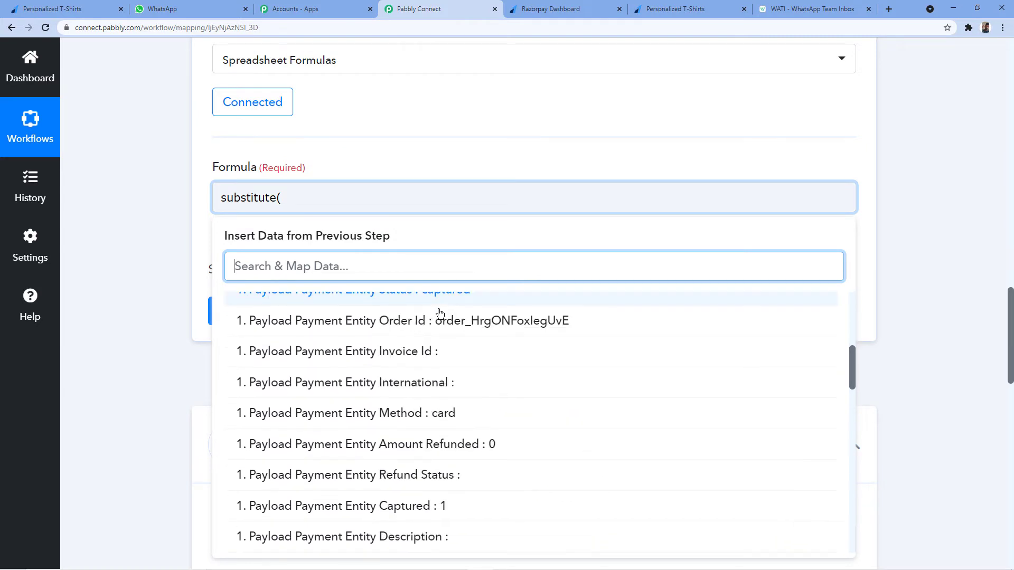
scroll(440, 314, "down", 7)
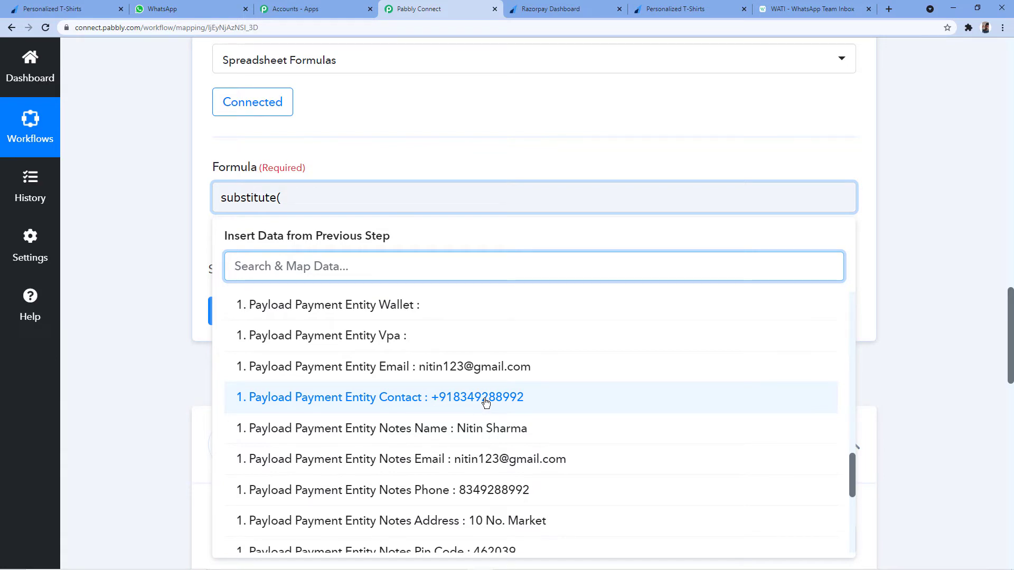
left_click(486, 402)
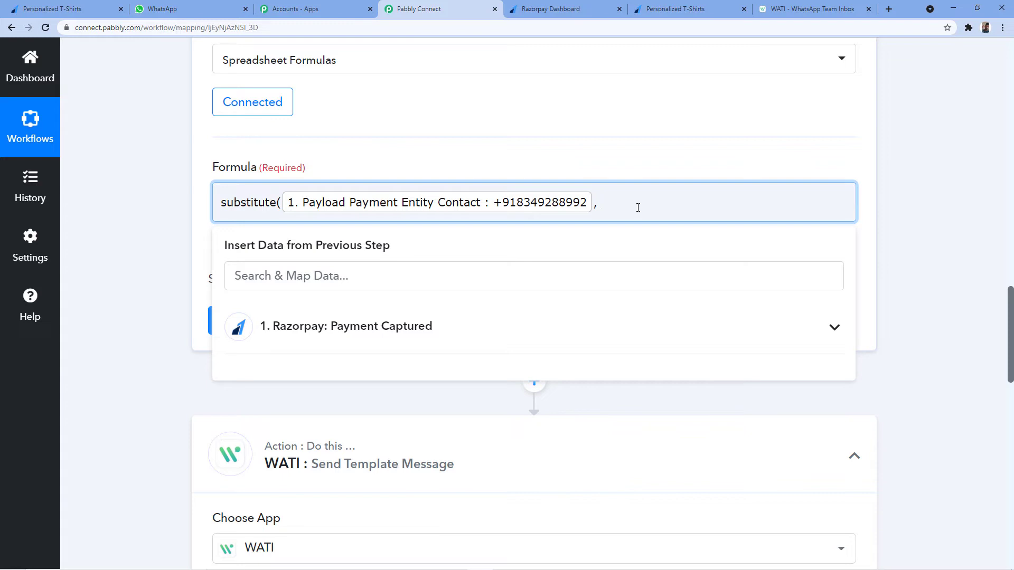
Complete the formula as substitute(Contact, "+", "") to strip the plus sign.
type("\"\"")
type("+")
left_click(625, 199)
type(", \"\"")
type(")")
left_click(626, 199)
left_click(172, 258)
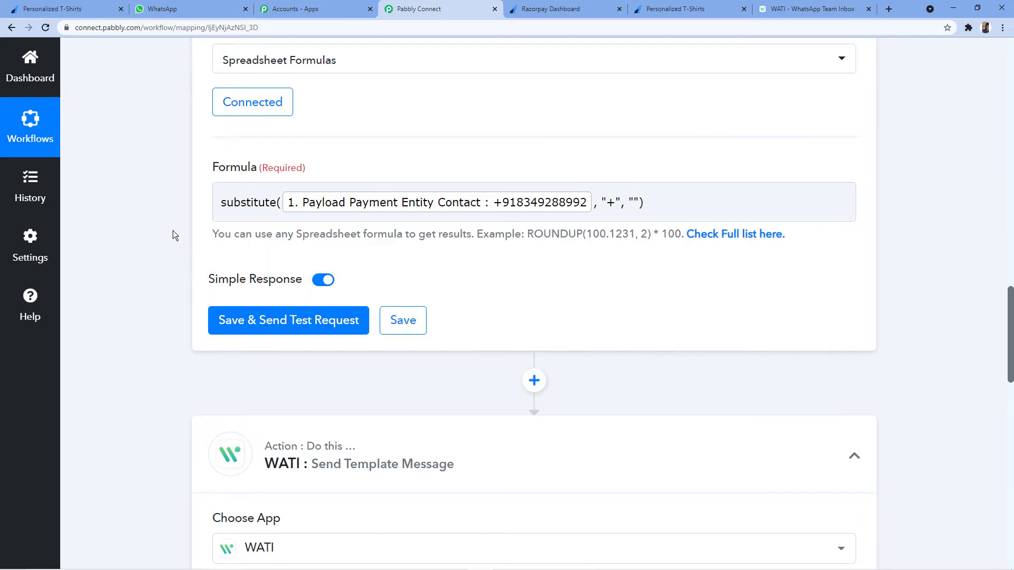
Save and test the formatter step, checking the result starts with country code 91.
left_click(288, 321)
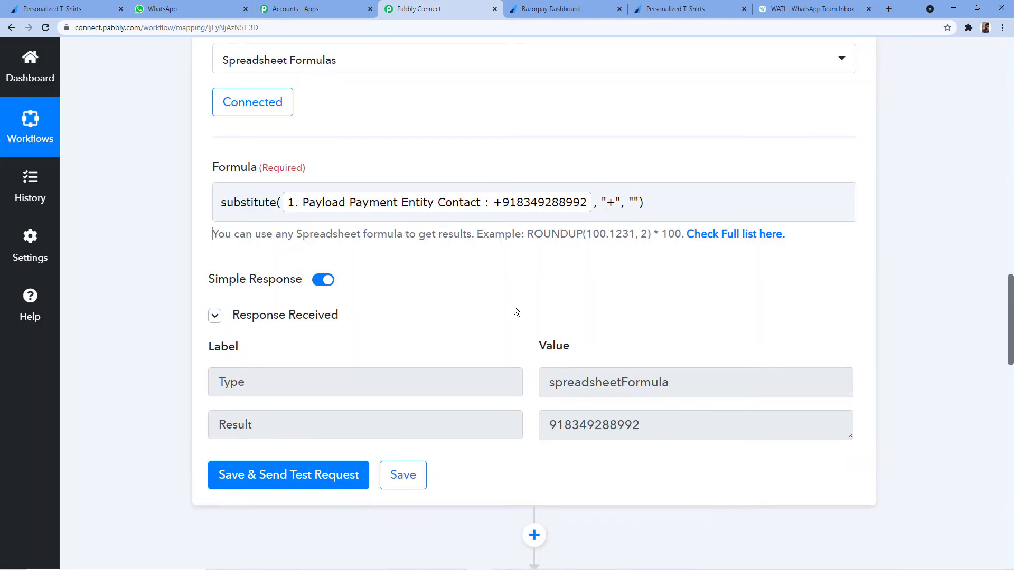
scroll(515, 312, "down", 2)
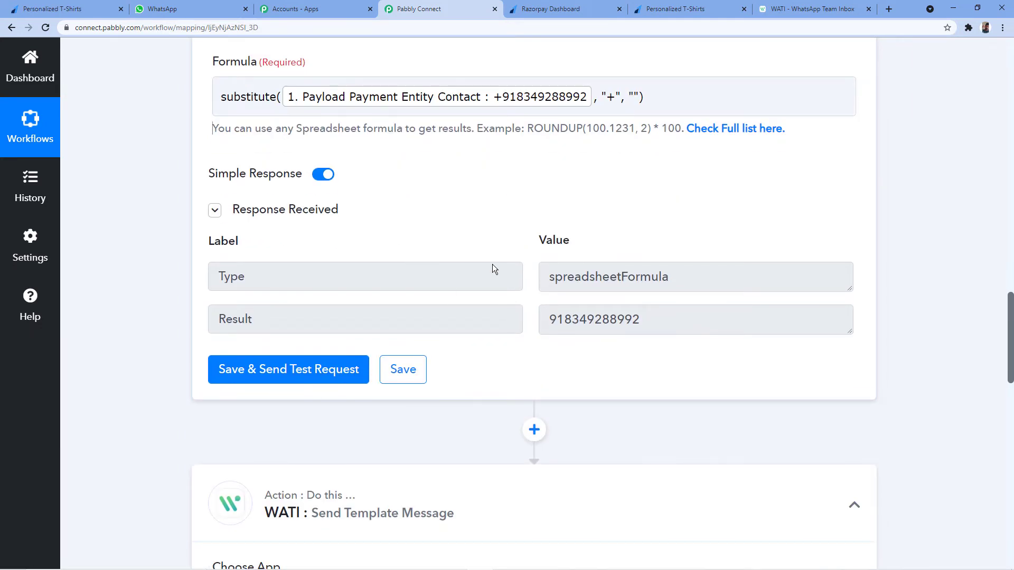
left_click_drag(552, 320, 630, 318)
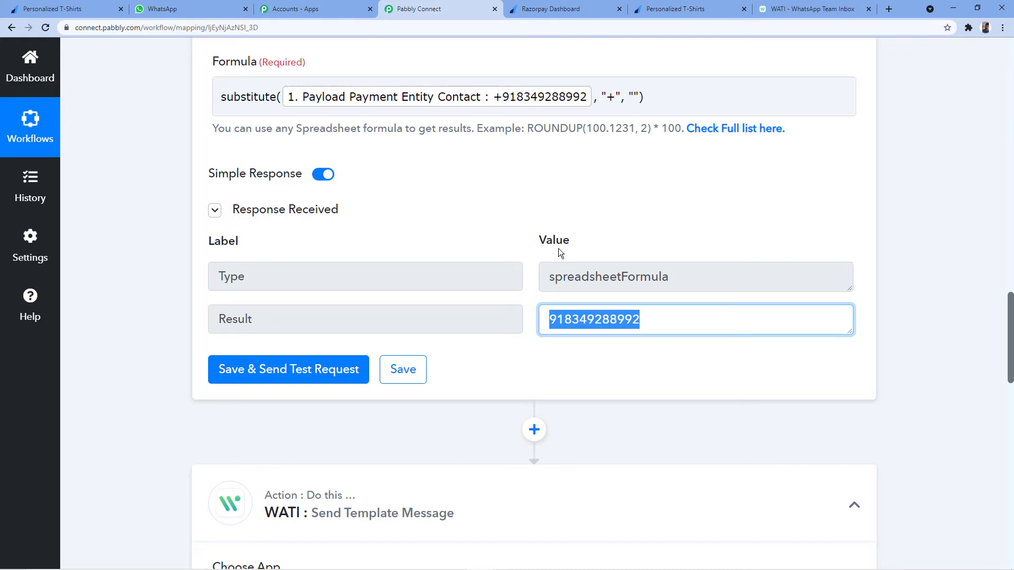
left_click(552, 317)
left_click_drag(551, 319, 564, 326)
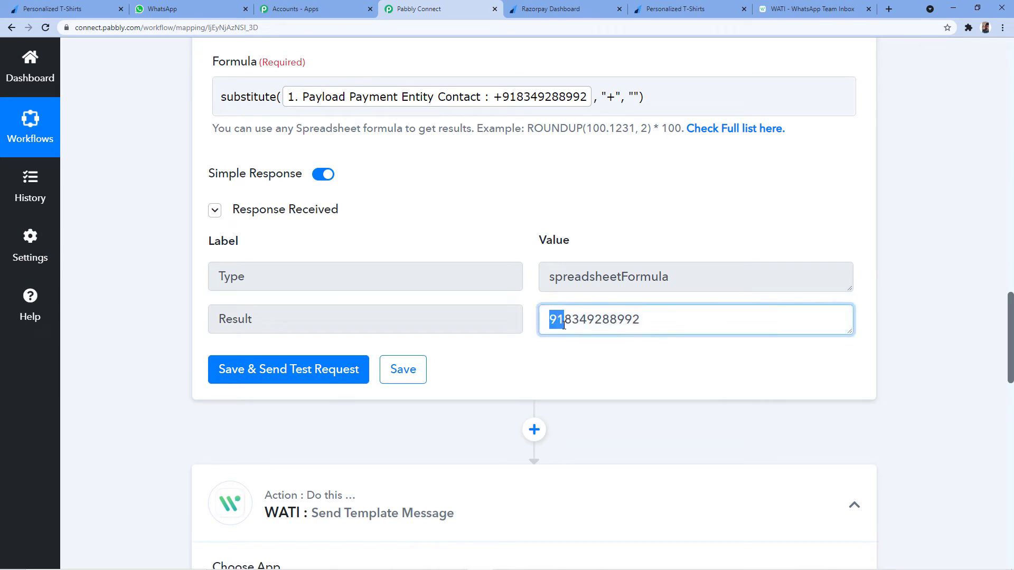
left_click_drag(647, 318, 565, 322)
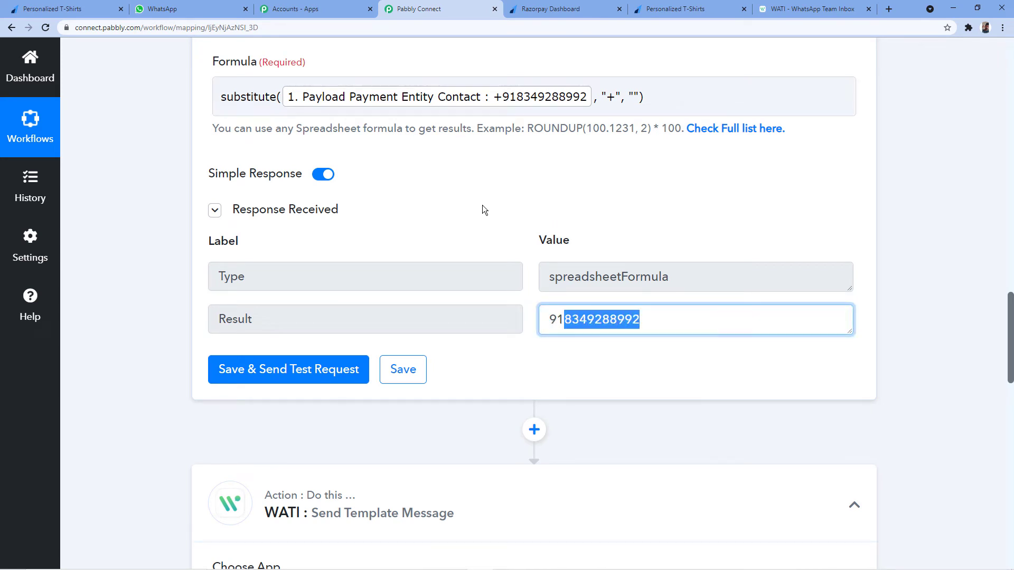
scroll(505, 205, "down", 2)
scroll(506, 205, "down", 8)
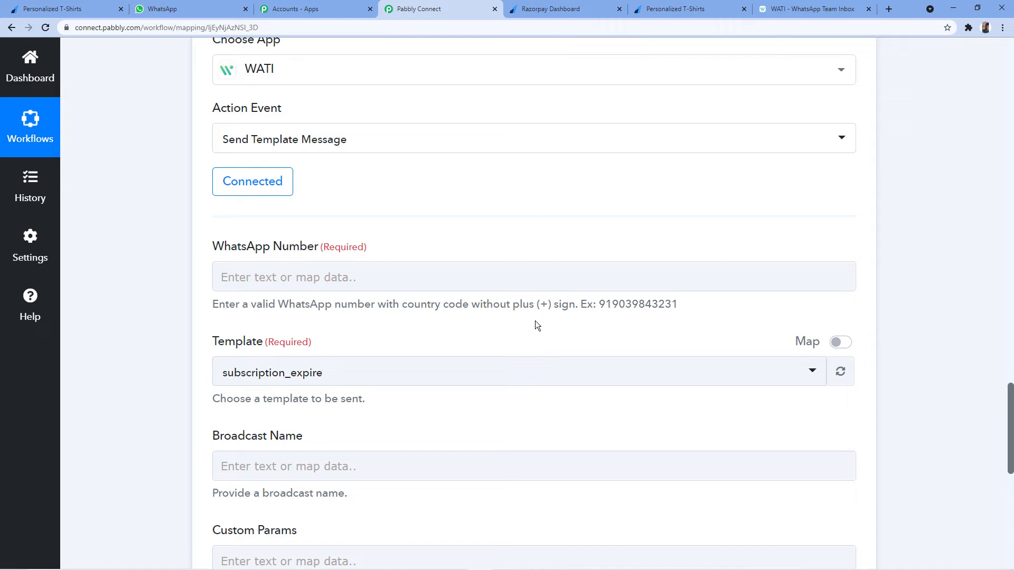
Confirm the full Result number has no plus sign, then deselect it.
scroll(535, 325, "up", 6)
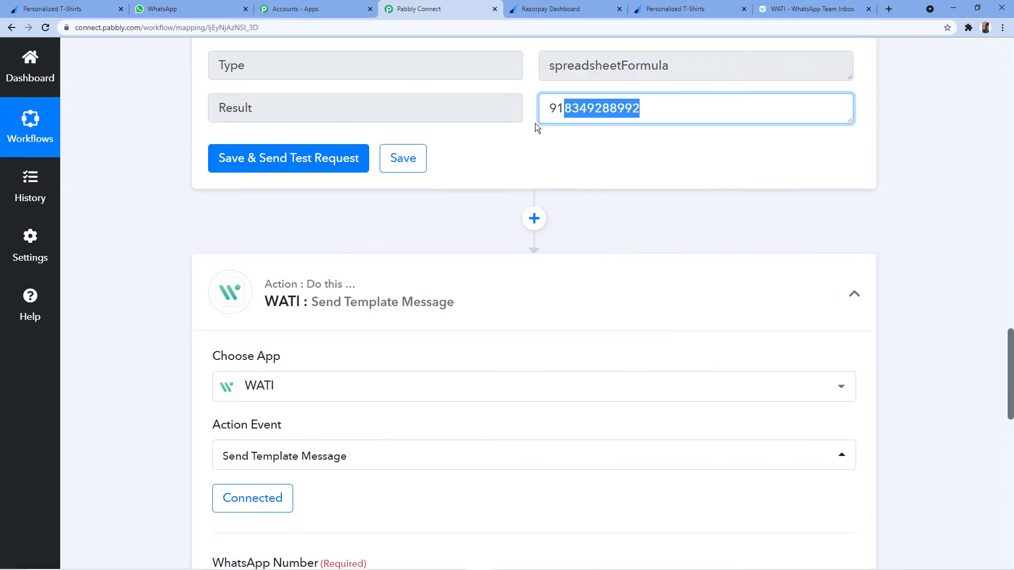
left_click(589, 143)
left_click_drag(652, 108, 533, 107)
scroll(490, 212, "down", 6)
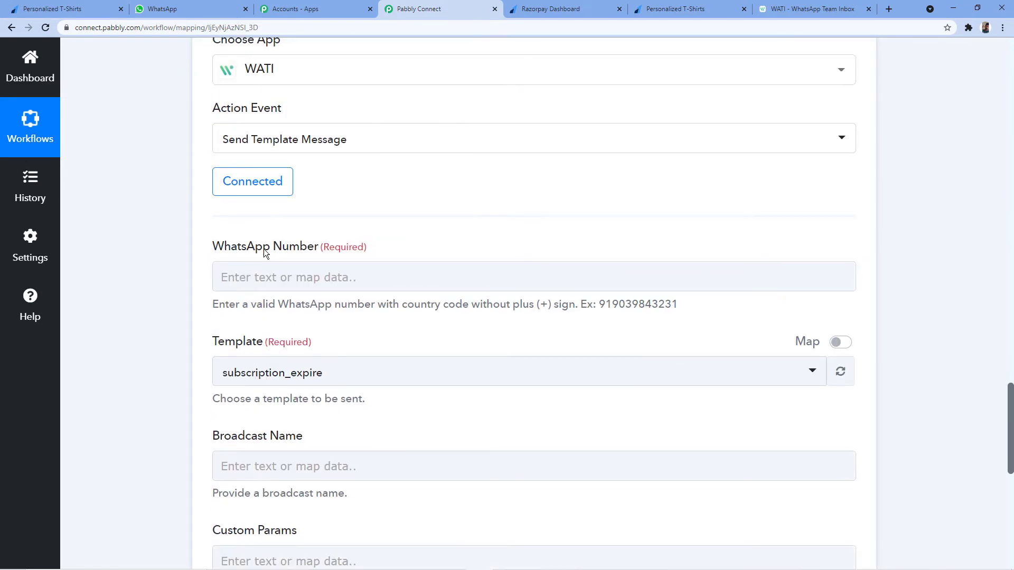
scroll(483, 208, "up", 2)
scroll(422, 228, "down", 2)
left_click(248, 268)
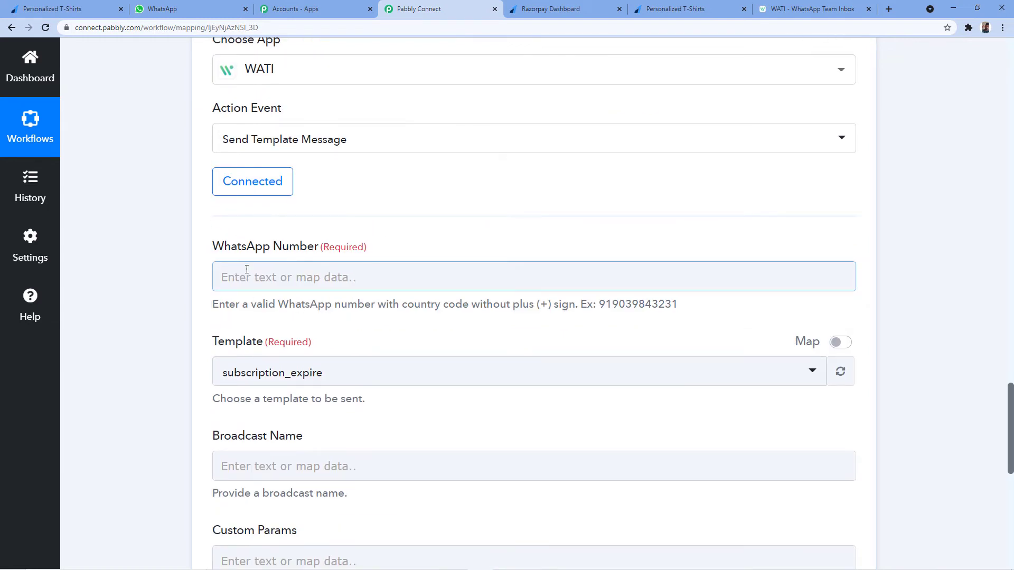
scroll(394, 233, "up", 6)
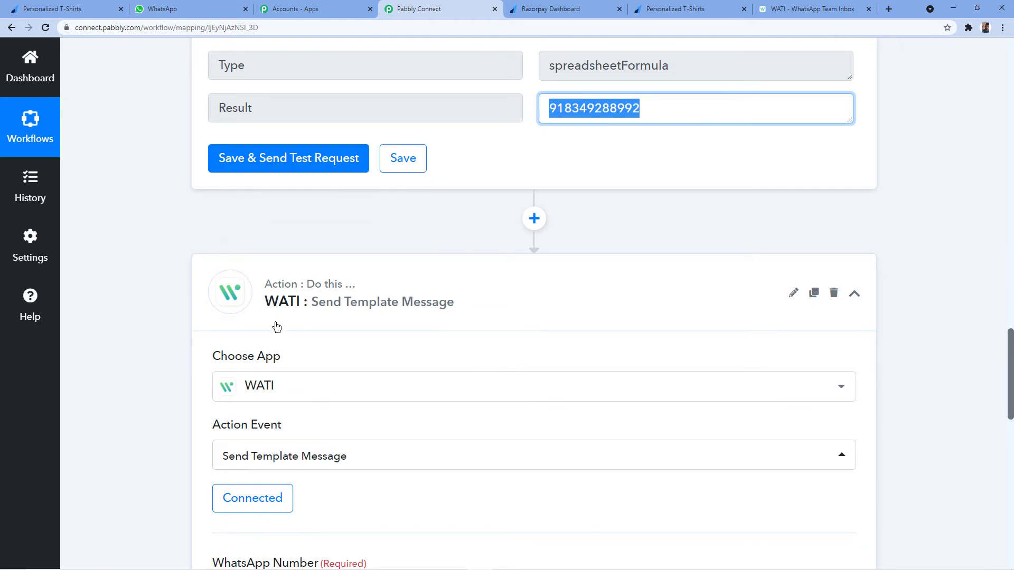
left_click(556, 148)
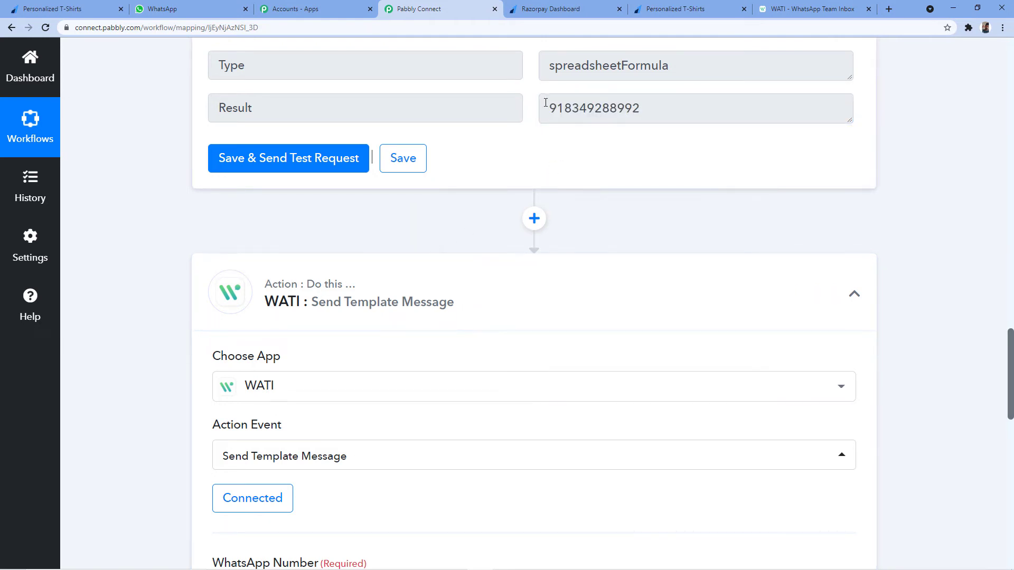
scroll(544, 116, "up", 2)
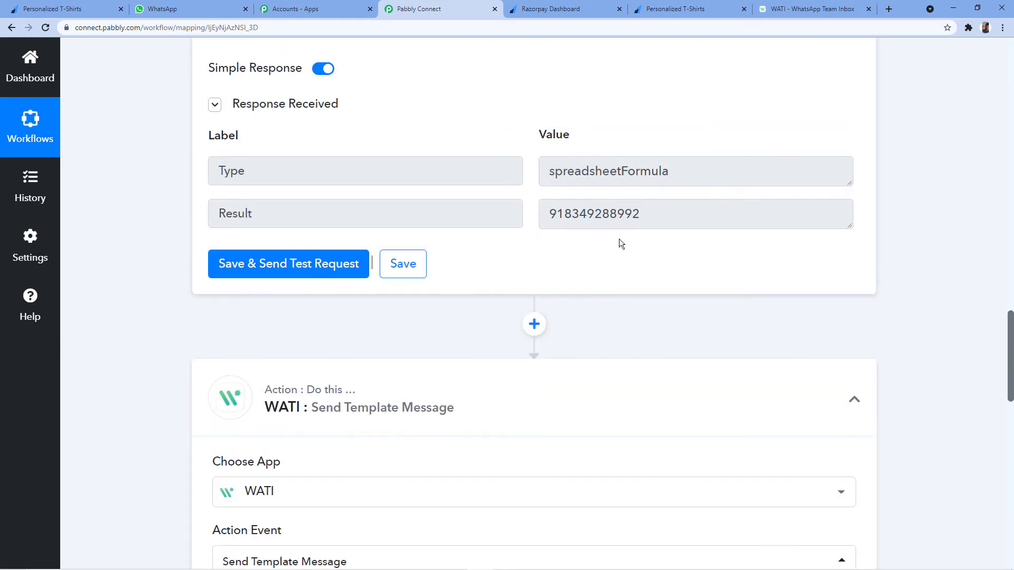
scroll(616, 235, "down", 8)
Keep the WATI Send Template Message action on the existing WATI #13 connection and save.
scroll(356, 197, "up", 3)
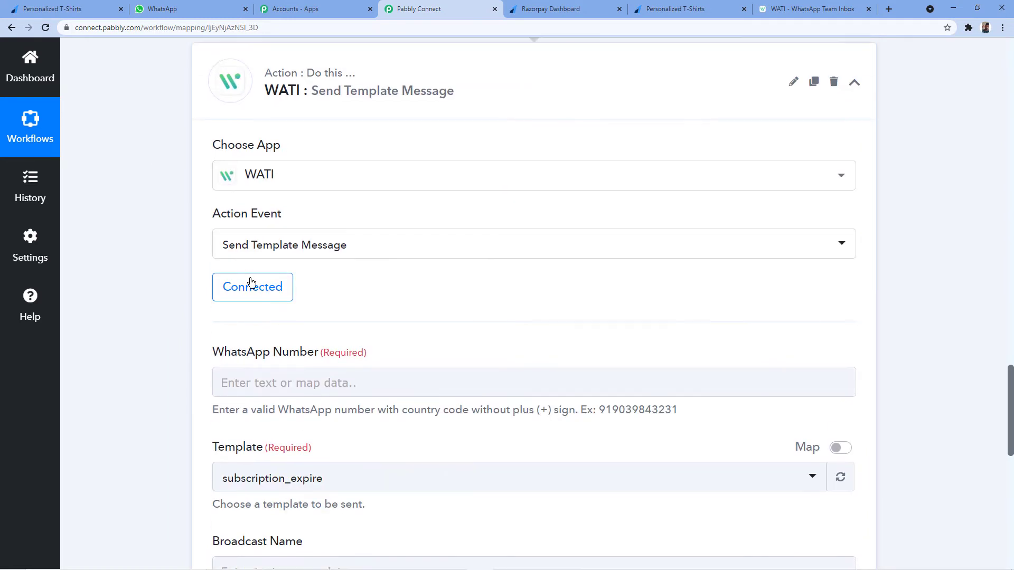
left_click(268, 297)
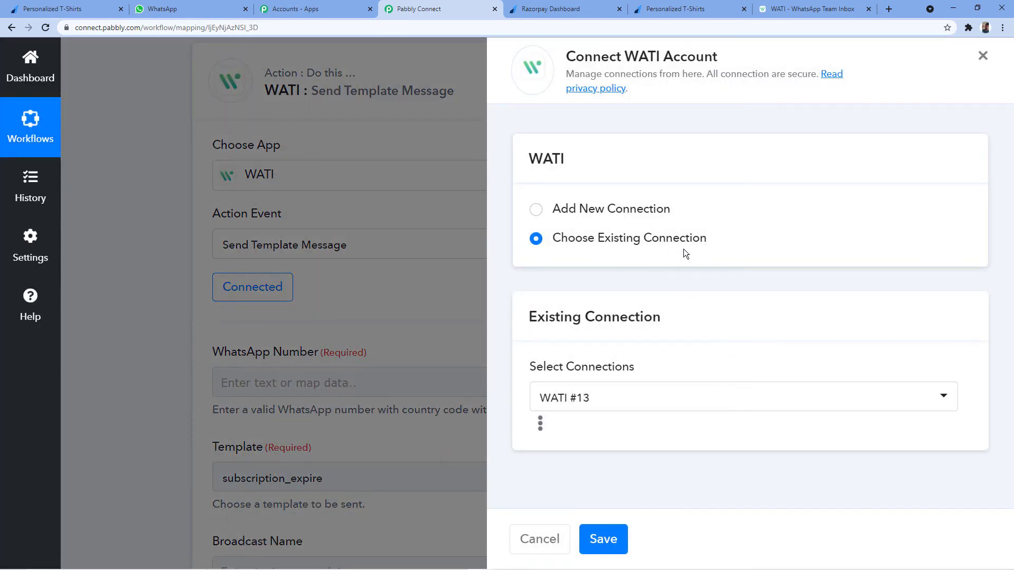
left_click(603, 539)
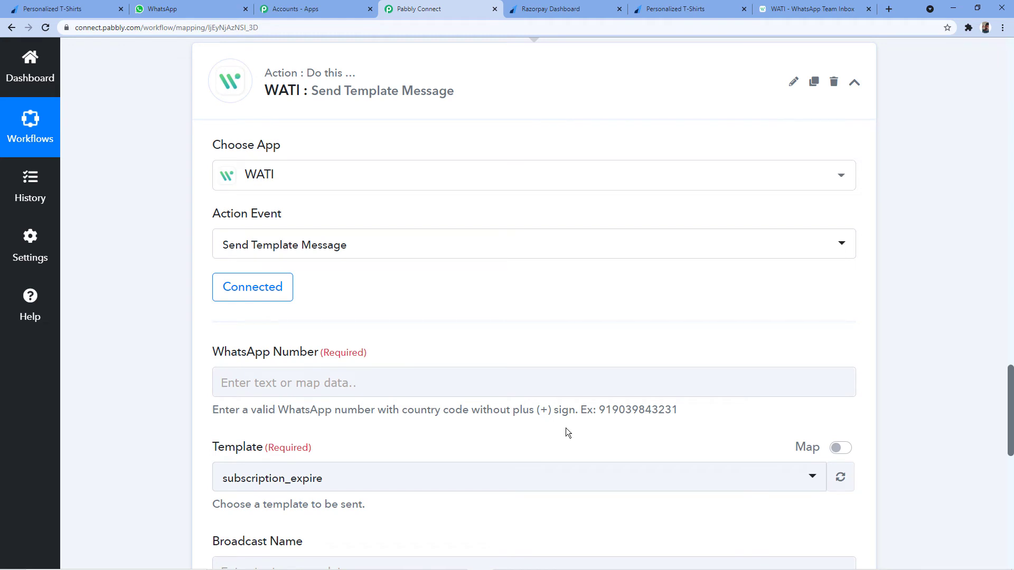
scroll(433, 347, "up", 2)
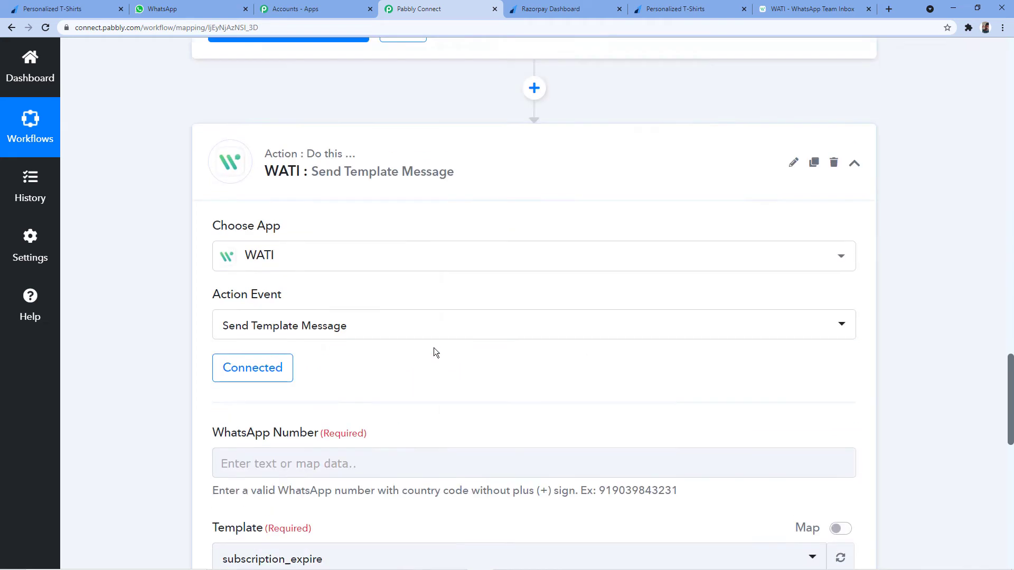
scroll(597, 93, "up", 4)
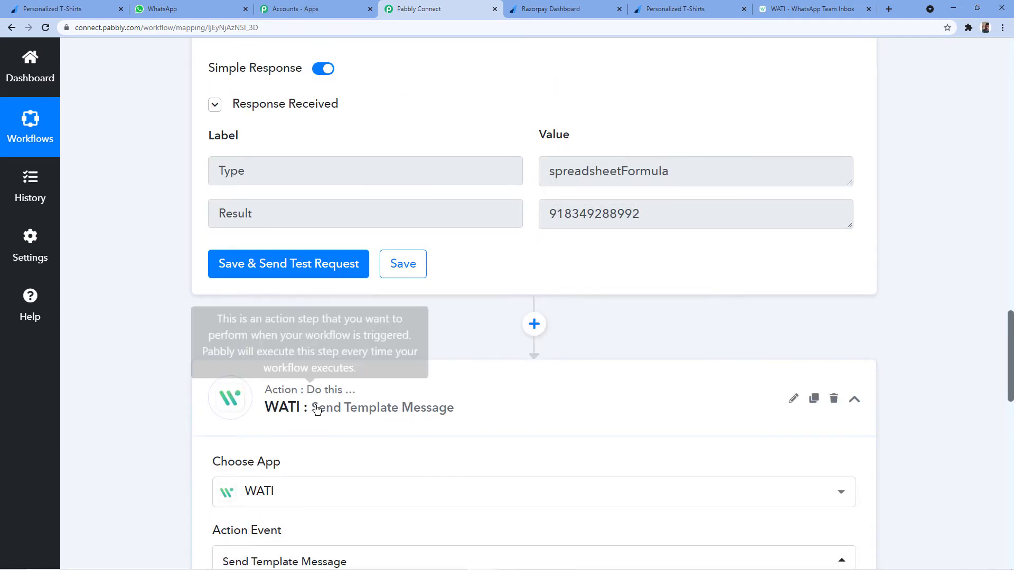
mouse_move(305, 414)
scroll(397, 333, "down", 8)
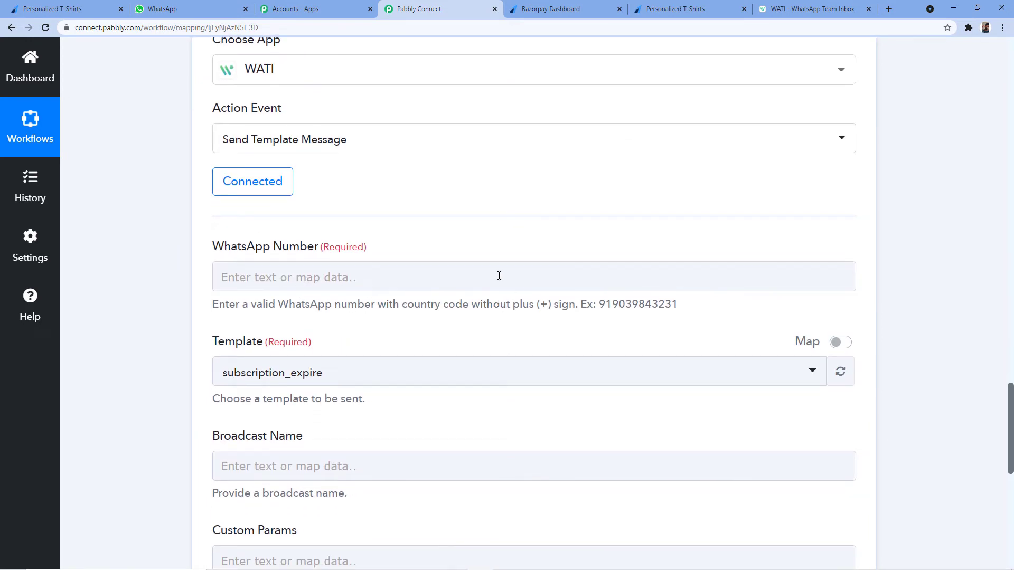
Map the Number Formatter's Result value into the WATI WhatsApp Number field.
left_click(276, 277)
scroll(224, 389, "down", 2)
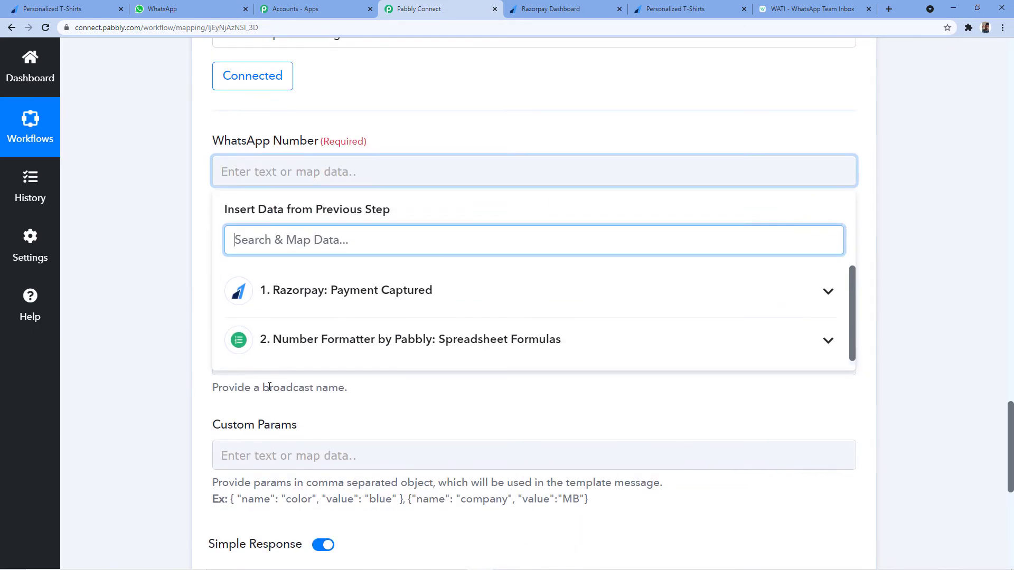
left_click(346, 352)
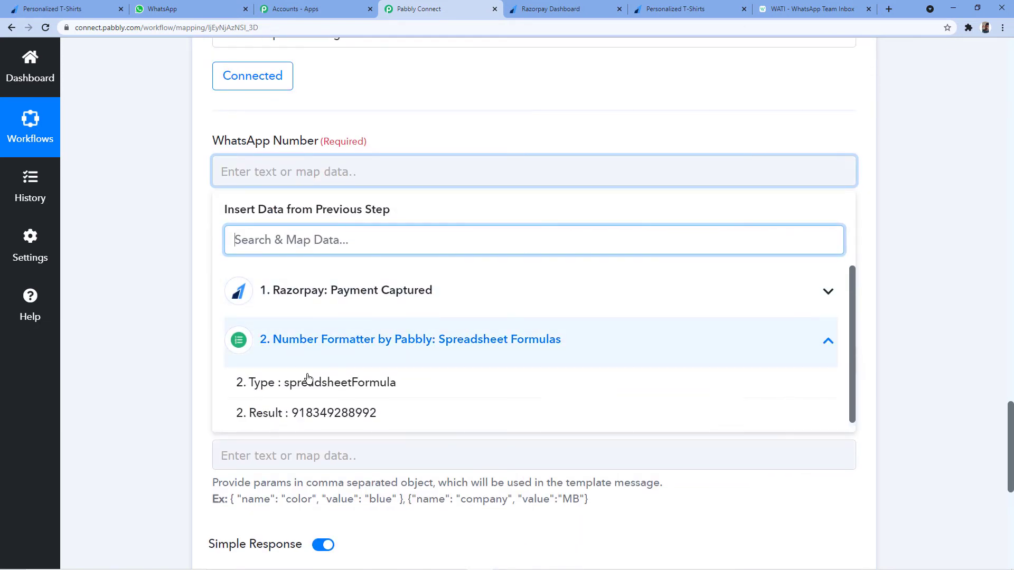
left_click(317, 415)
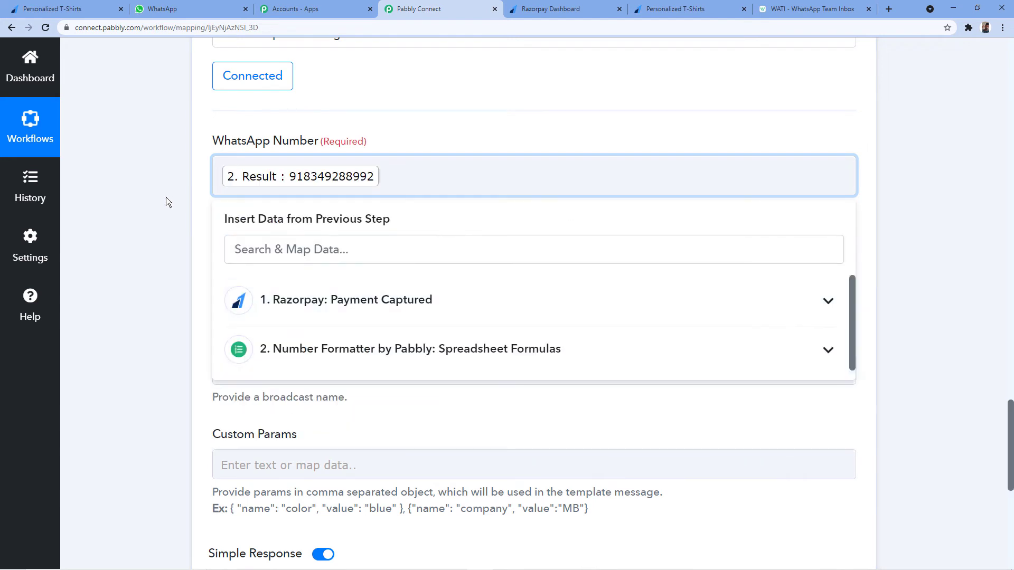
left_click(176, 203)
scroll(176, 202, "up", 2)
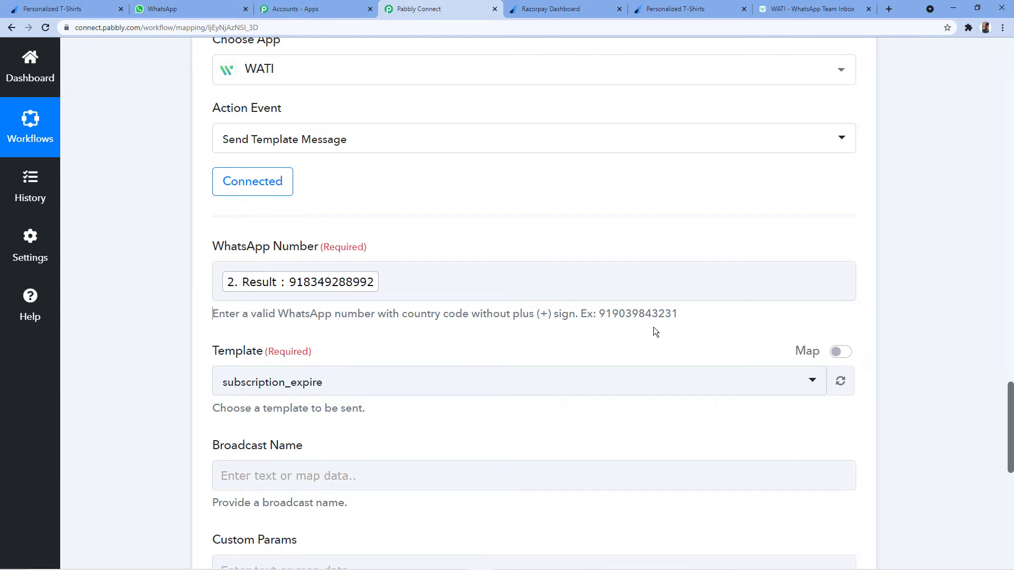
scroll(654, 327, "up", 20)
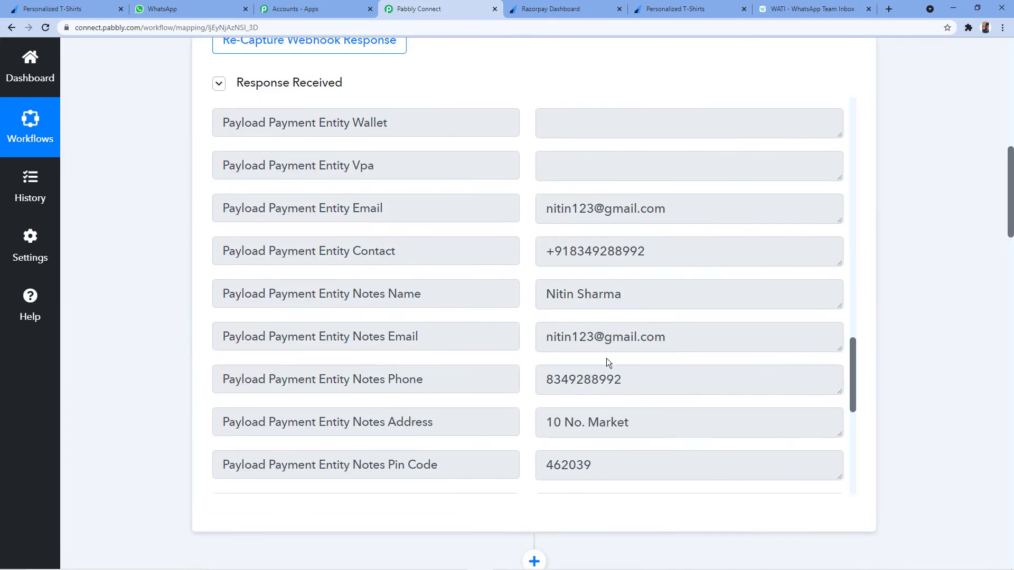
left_click_drag(545, 251, 669, 251)
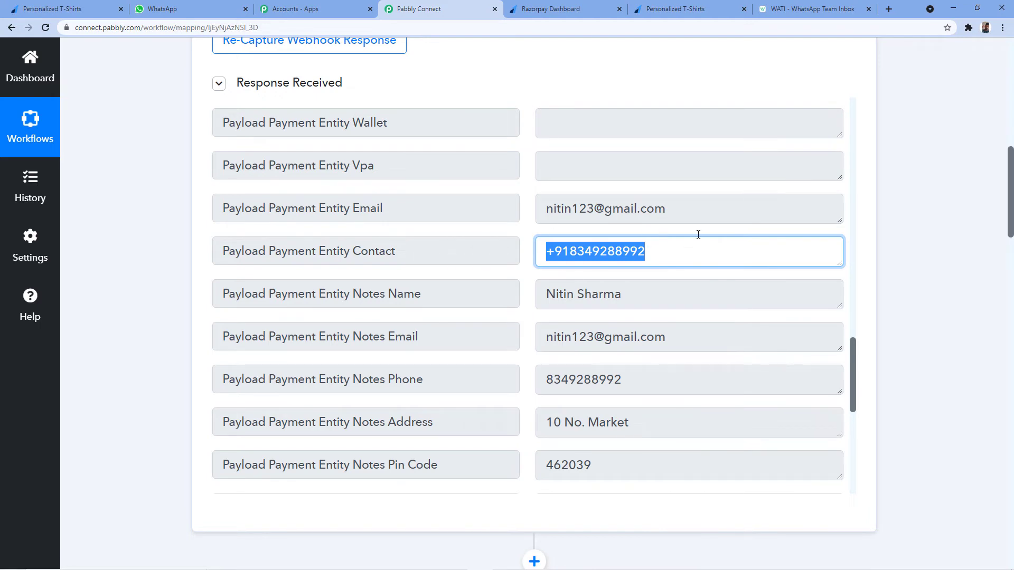
scroll(625, 254, "down", 6)
scroll(903, 265, "down", 5)
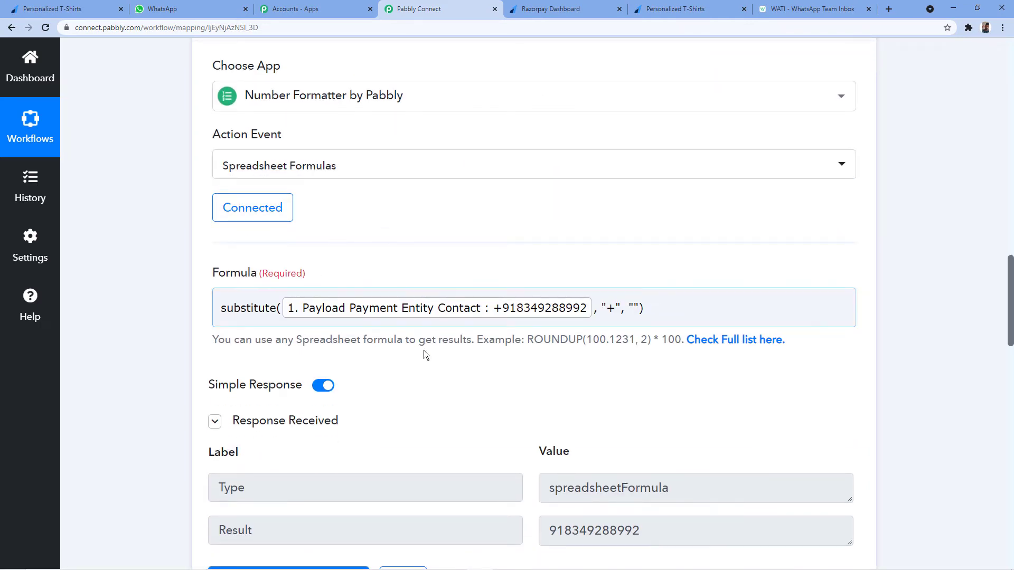
Point out the plus-free formatter Result mapped to the WATI WhatsApp Number, then switch to WATI.
scroll(503, 309, "down", 4)
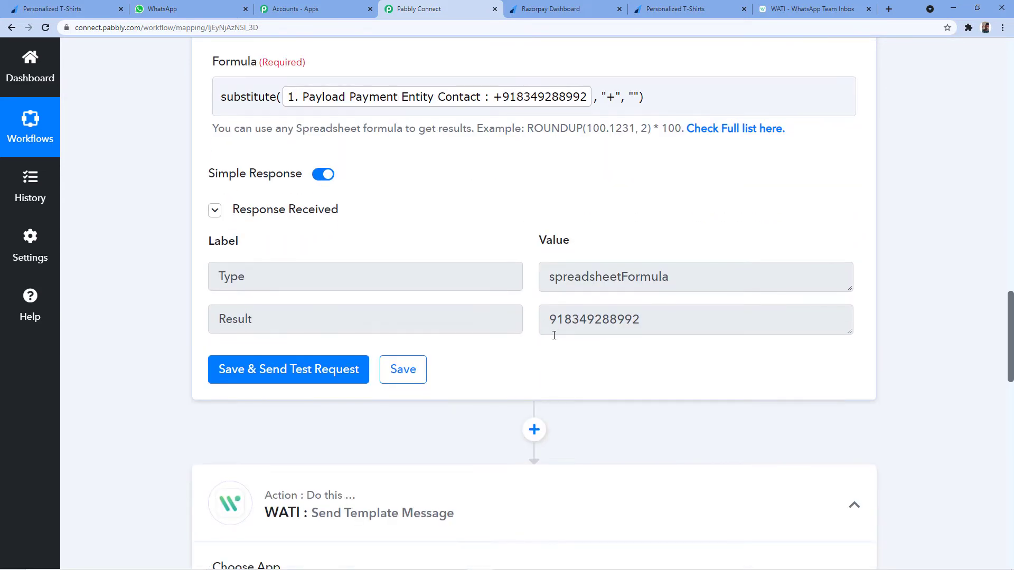
left_click_drag(550, 311, 633, 318)
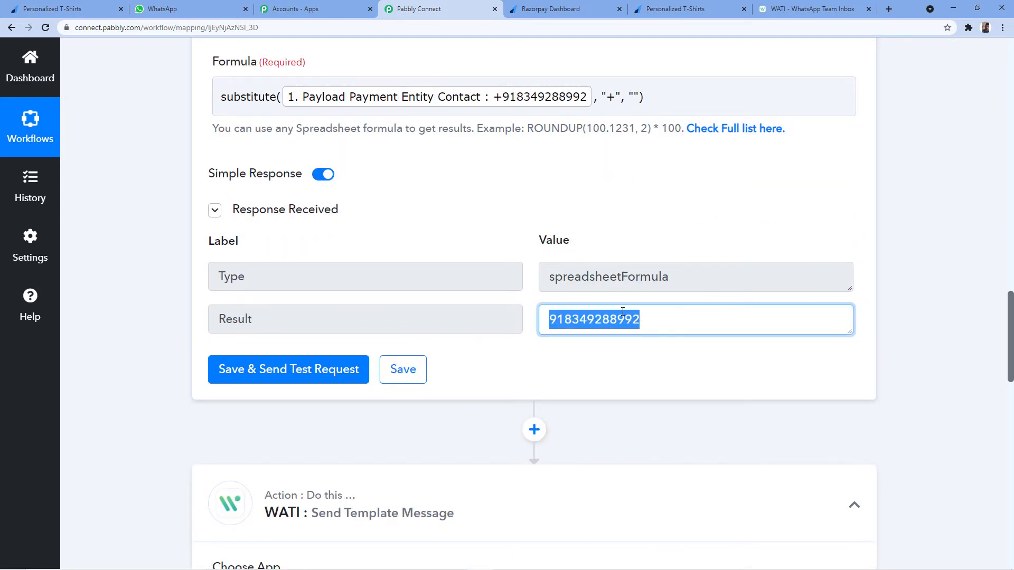
scroll(492, 333, "down", 10)
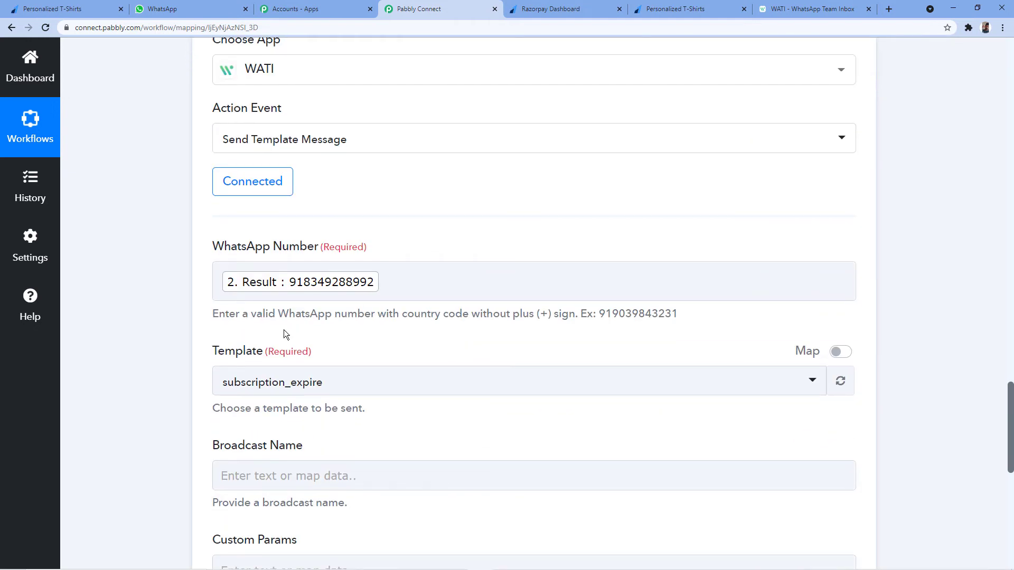
scroll(229, 302, "down", 4)
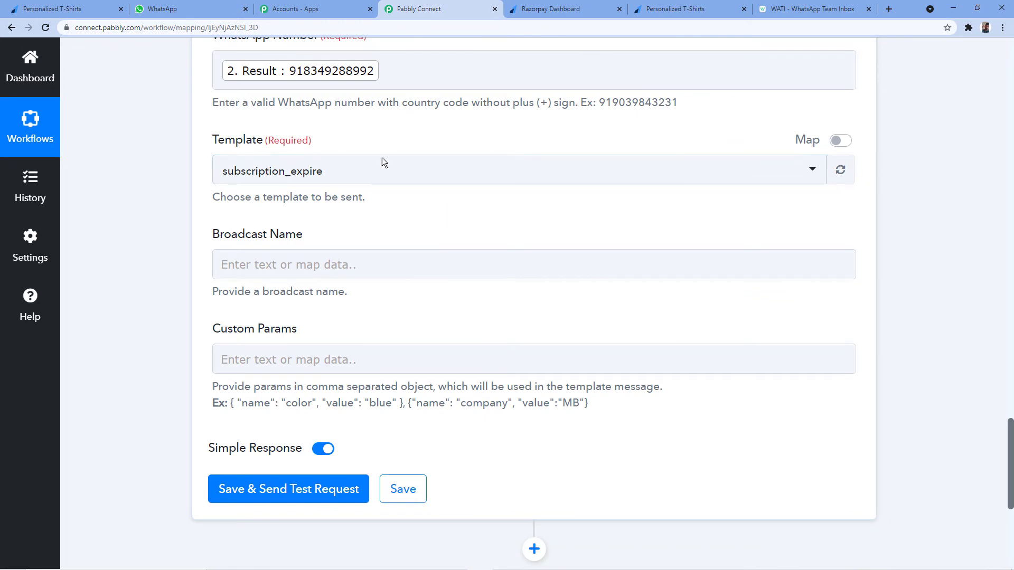
left_click(812, 8)
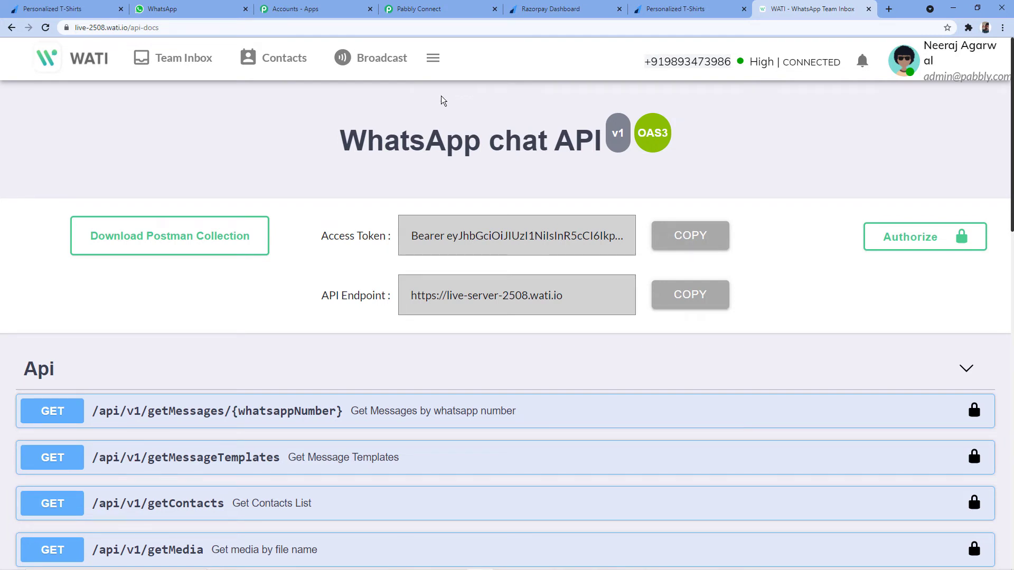
Go to Broadcast > Template Messages in WATI and view the payment_confirmation template.
left_click(373, 69)
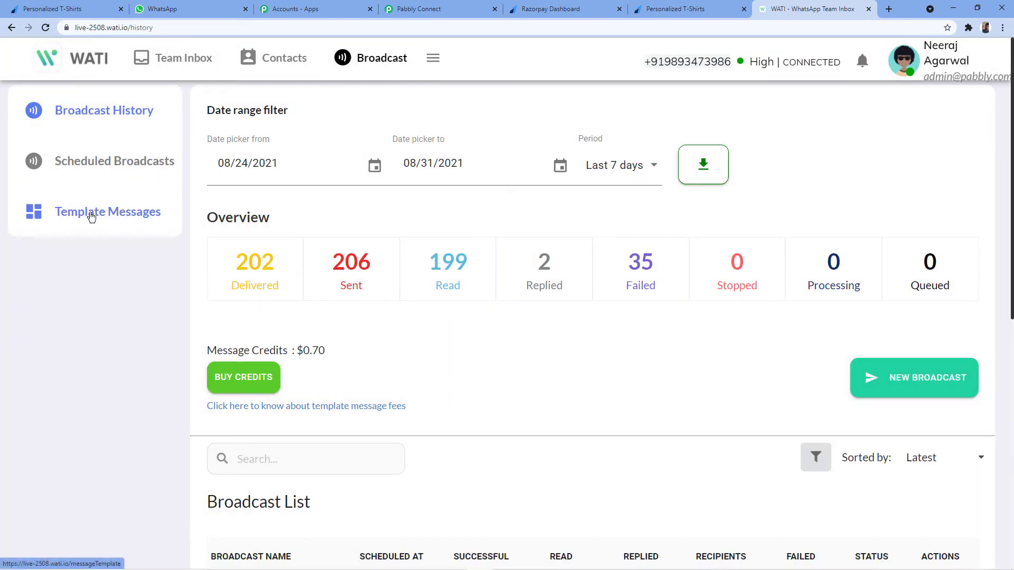
left_click(92, 218)
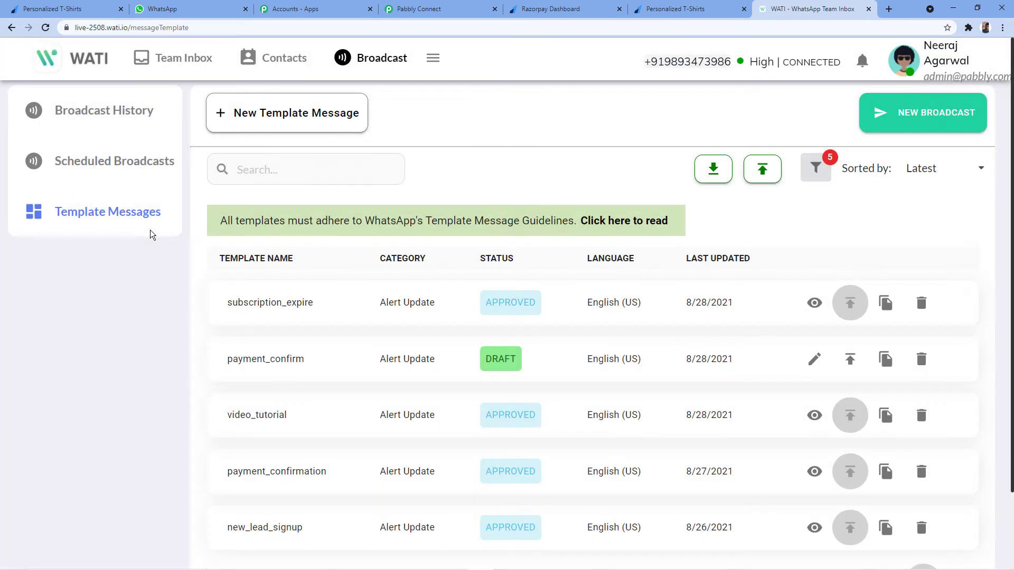
scroll(355, 181, "down", 2)
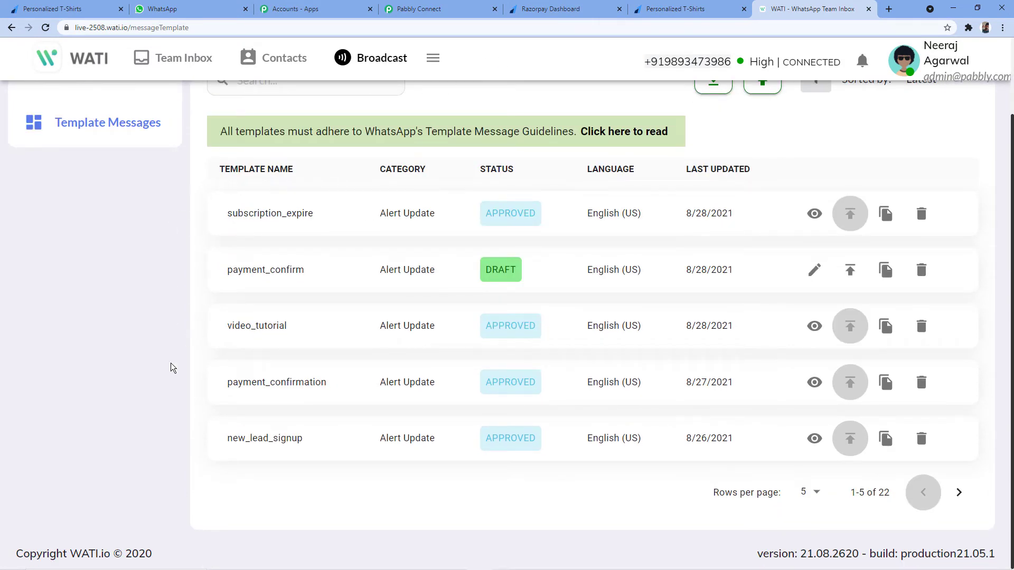
scroll(221, 406, "up", 2)
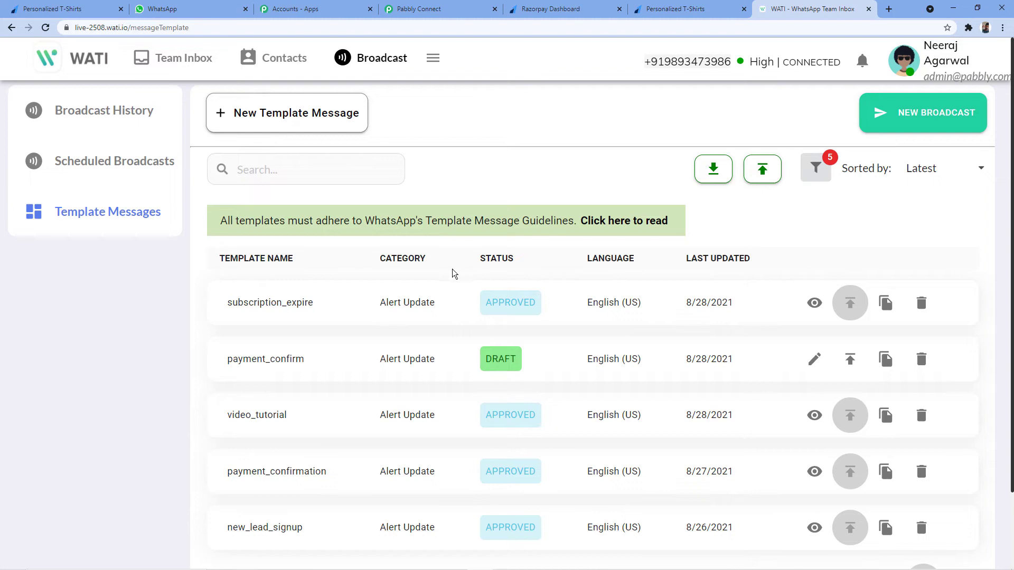
scroll(462, 274, "down", 3)
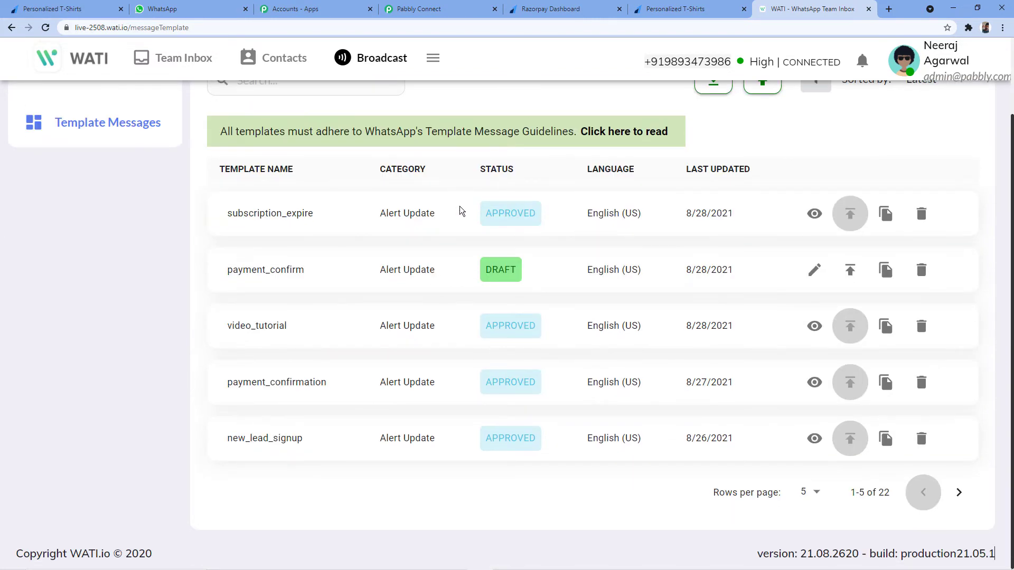
scroll(460, 213, "up", 3)
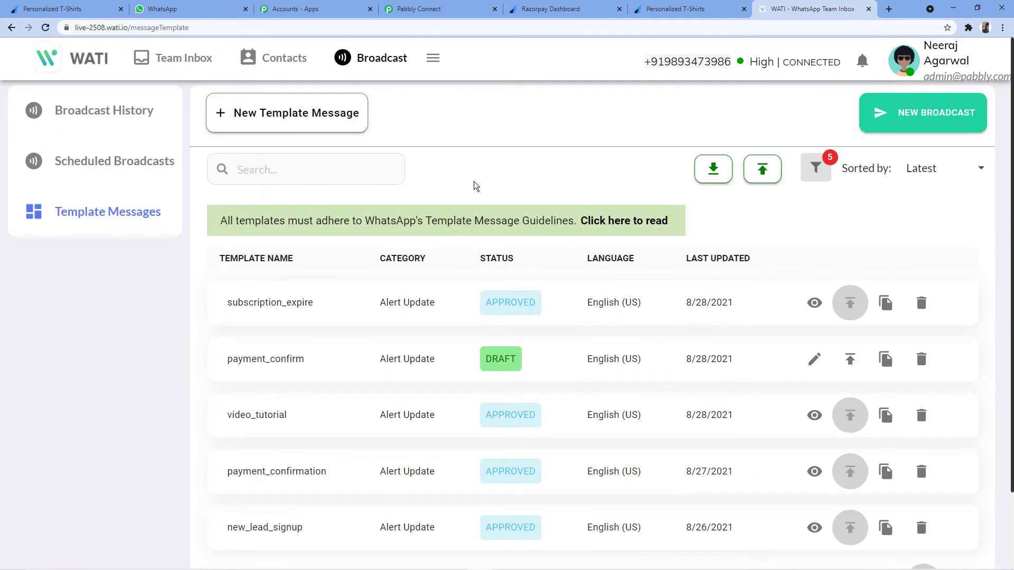
scroll(476, 187, "down", 3)
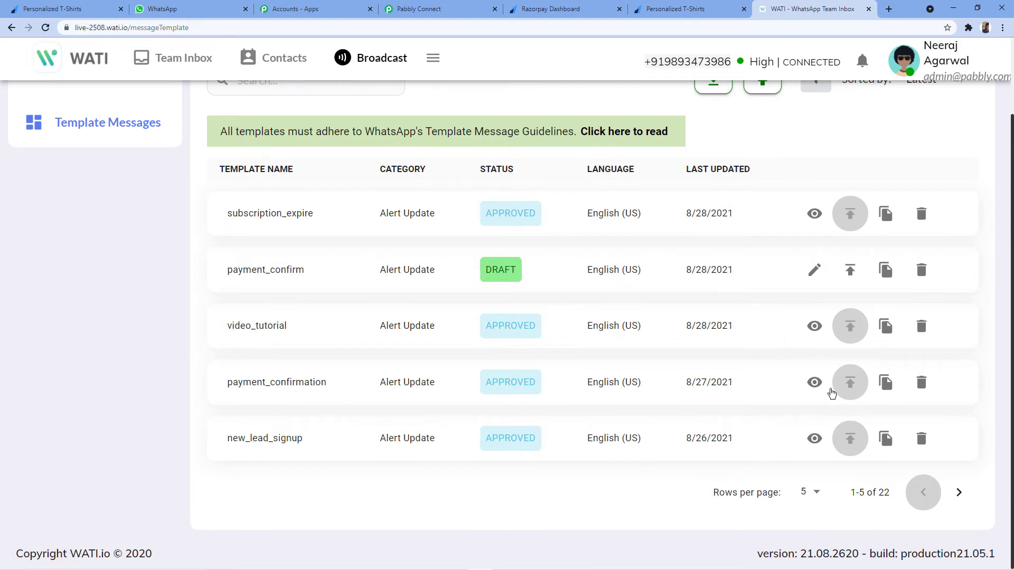
left_click(814, 382)
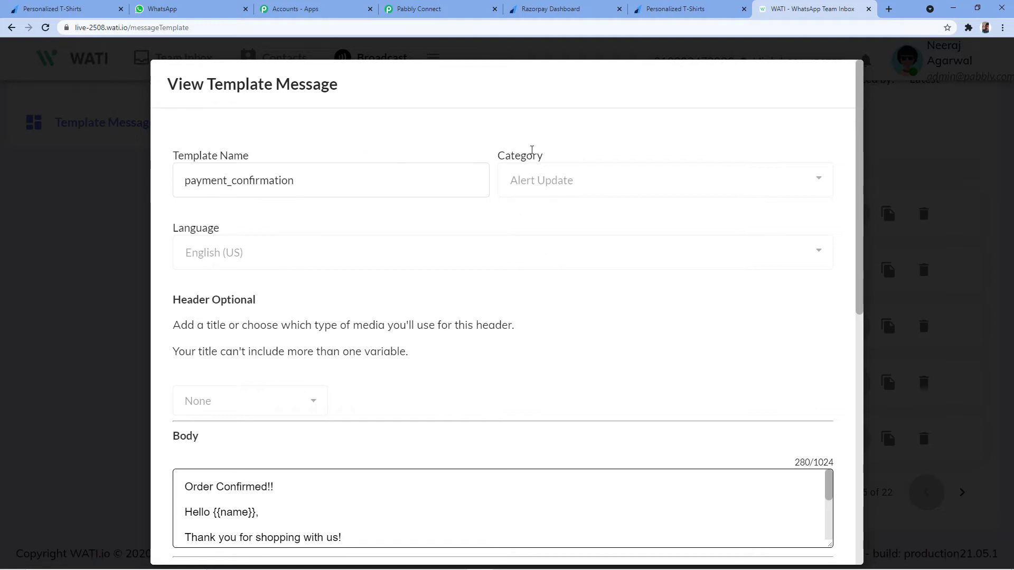
Enlarge the payment_confirmation Body box to show the whole message.
scroll(633, 175, "down", 2)
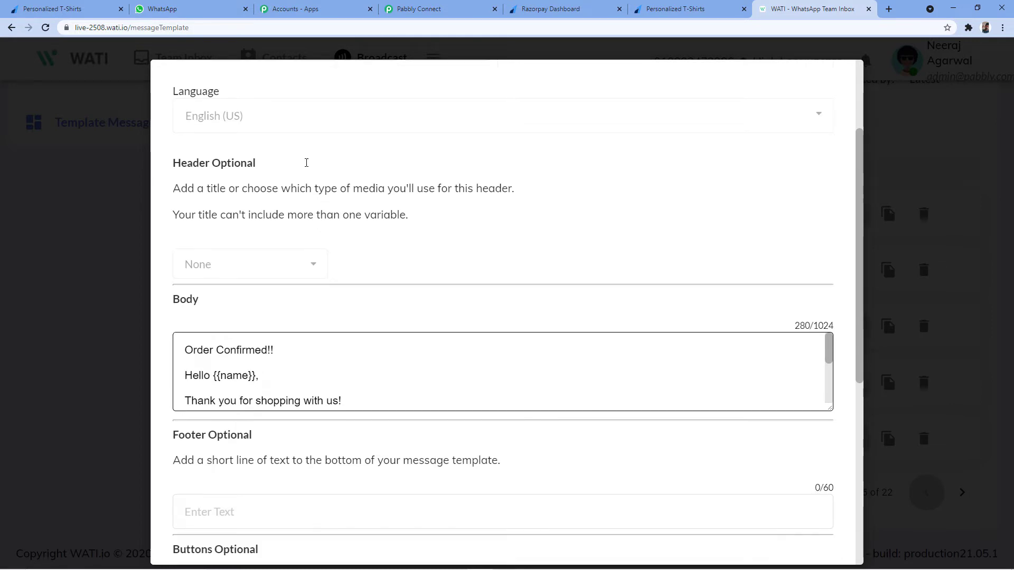
scroll(309, 161, "down", 2)
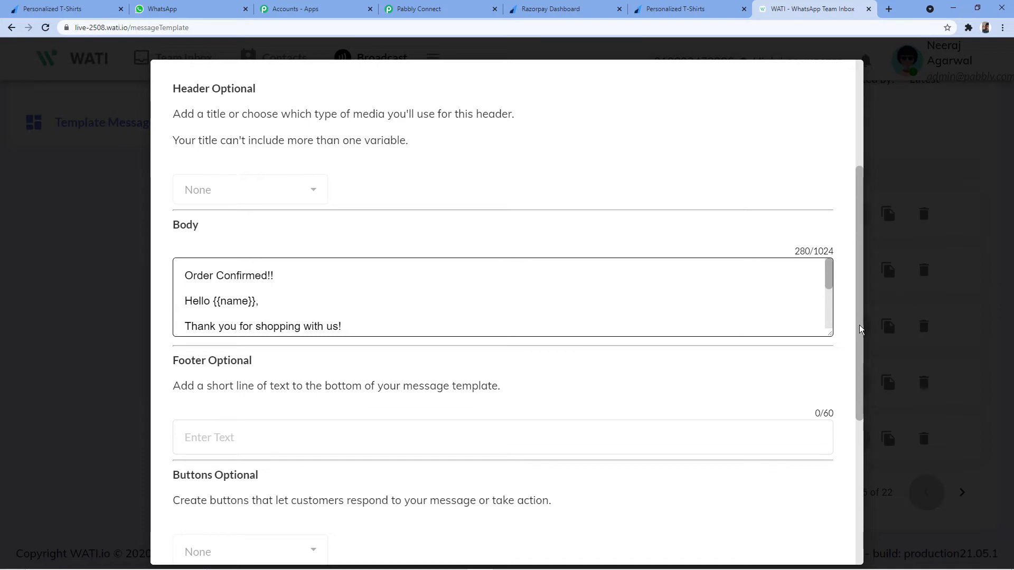
left_click_drag(825, 336, 841, 464)
scroll(159, 222, "down", 2)
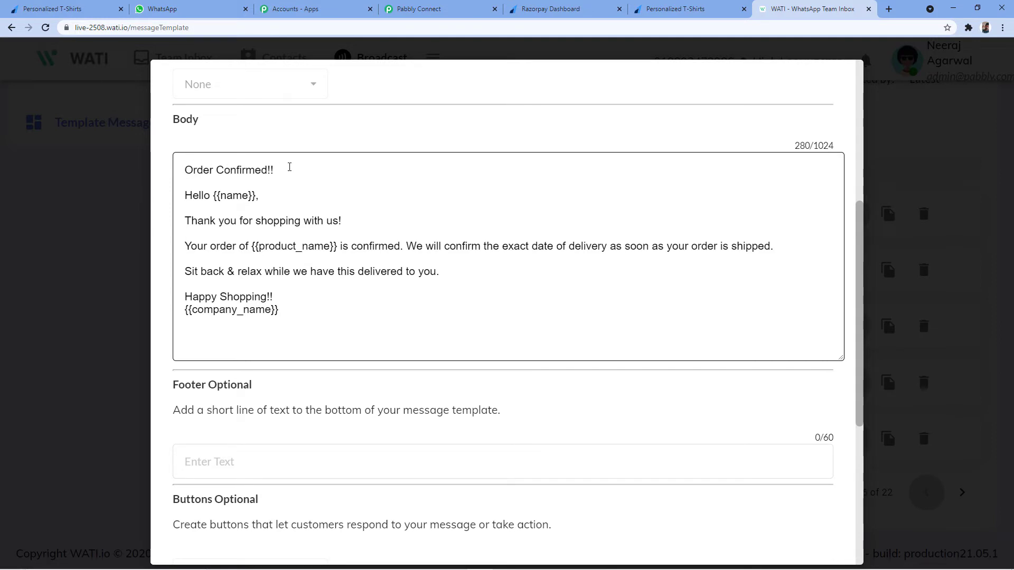
Point out the {{name}} and {{company_name}} variables in the body, then scroll back to the top.
left_click_drag(213, 196, 247, 194)
left_click_drag(185, 169, 284, 311)
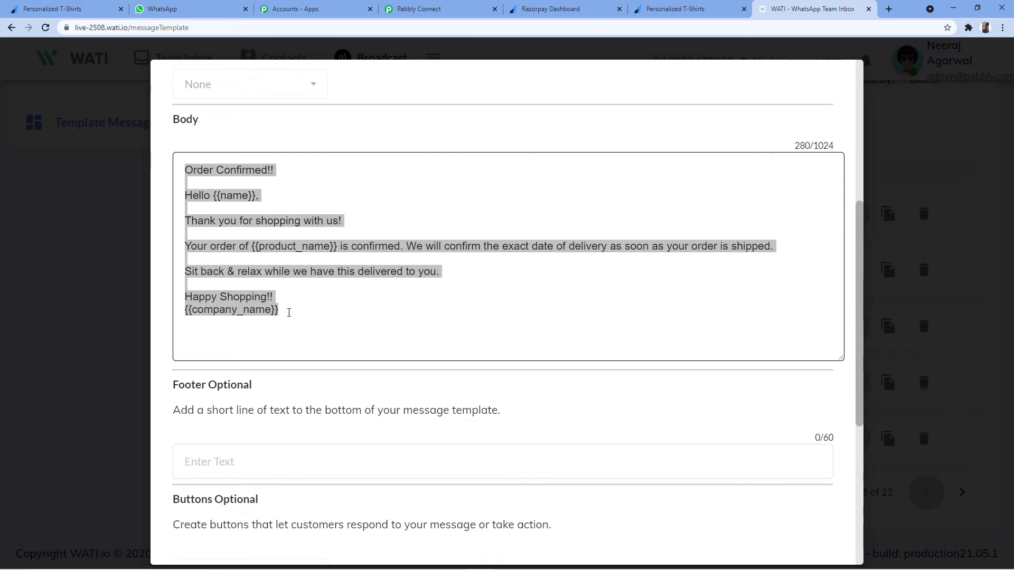
left_click(272, 247)
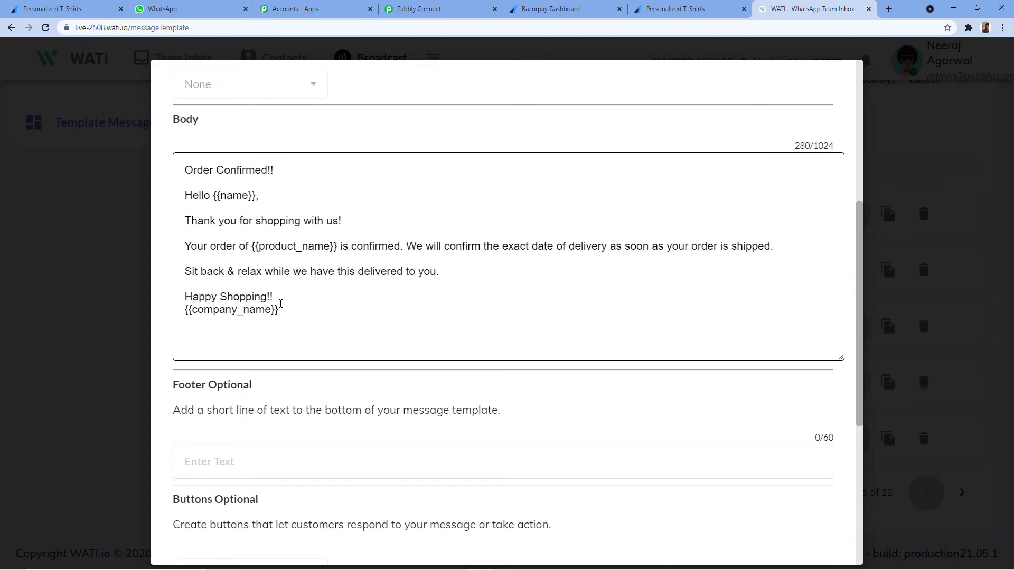
left_click_drag(291, 310, 183, 311)
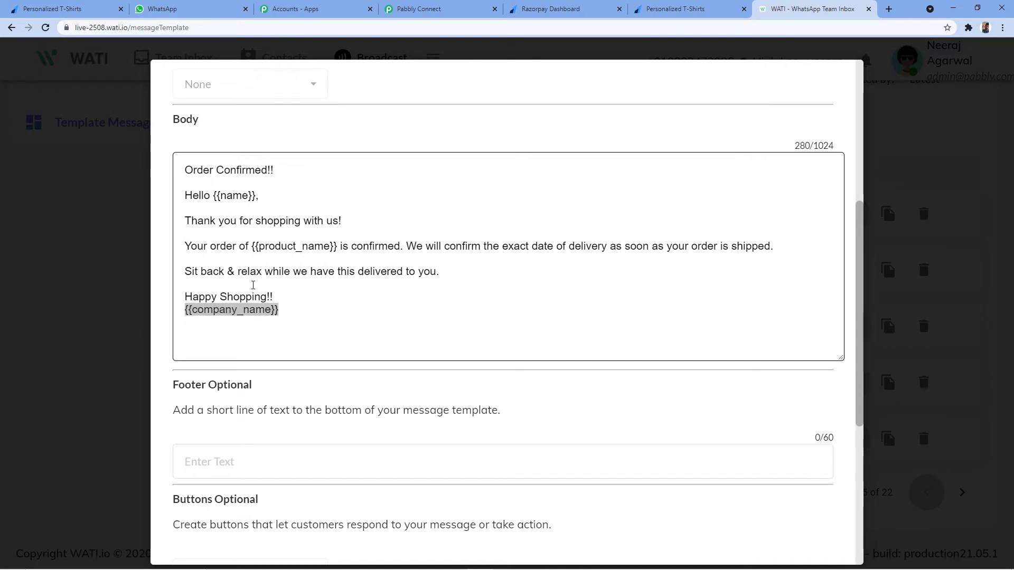
scroll(385, 151, "up", 1)
scroll(378, 166, "down", 1)
scroll(385, 222, "up", 1)
scroll(385, 222, "up", 3)
scroll(435, 218, "up", 2)
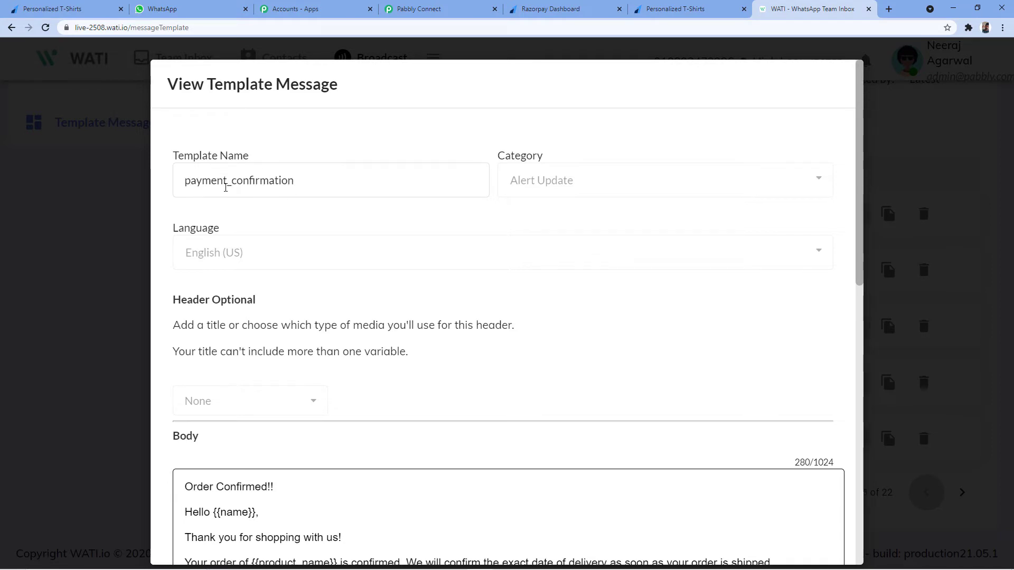
Return to Pabbly Connect and browse the WATI step's Template dropdown.
left_click(454, 8)
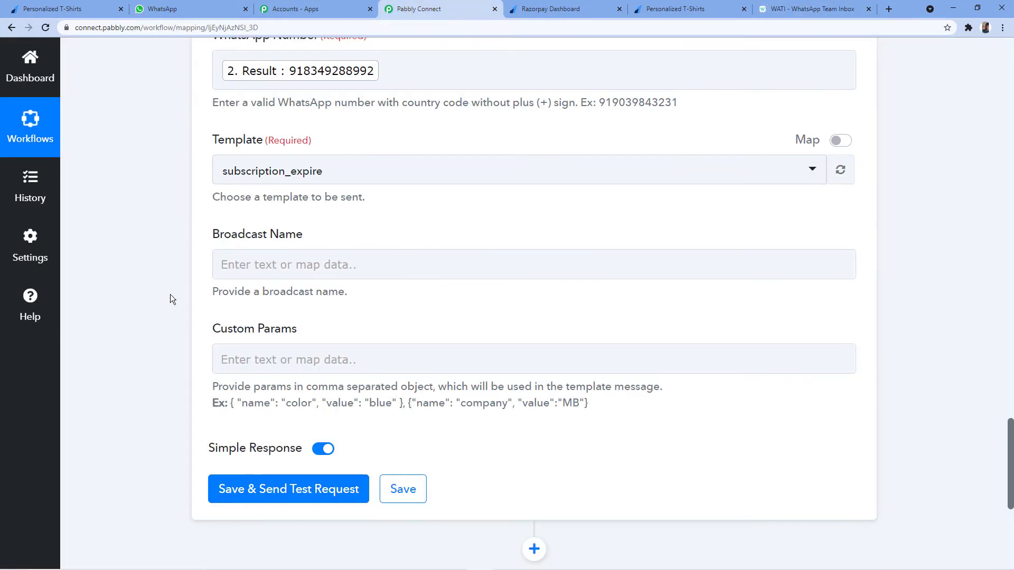
left_click(443, 177)
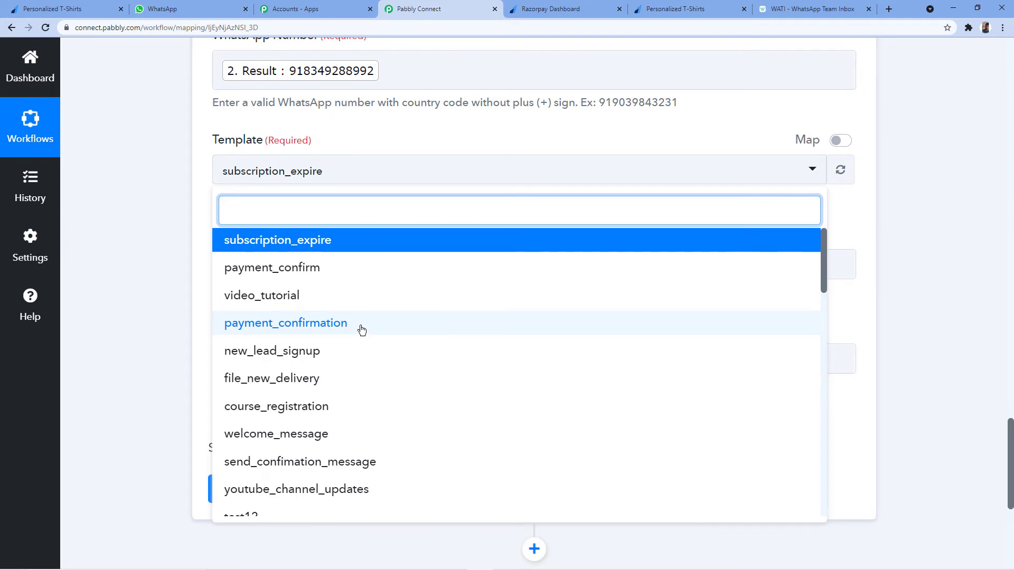
scroll(350, 274, "down", 4)
scroll(410, 272, "down", 3)
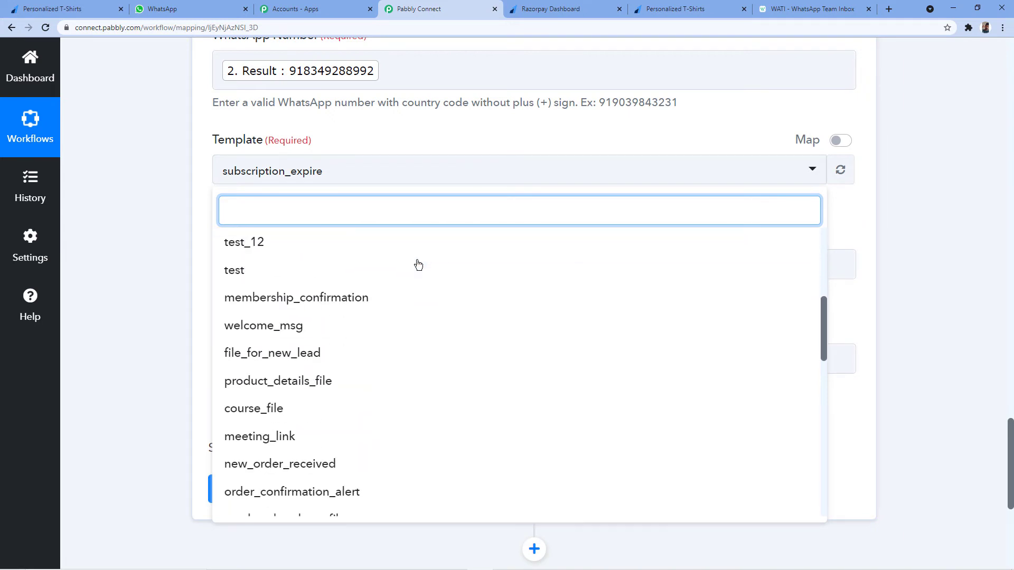
scroll(401, 285, "up", 5)
scroll(400, 274, "up", 3)
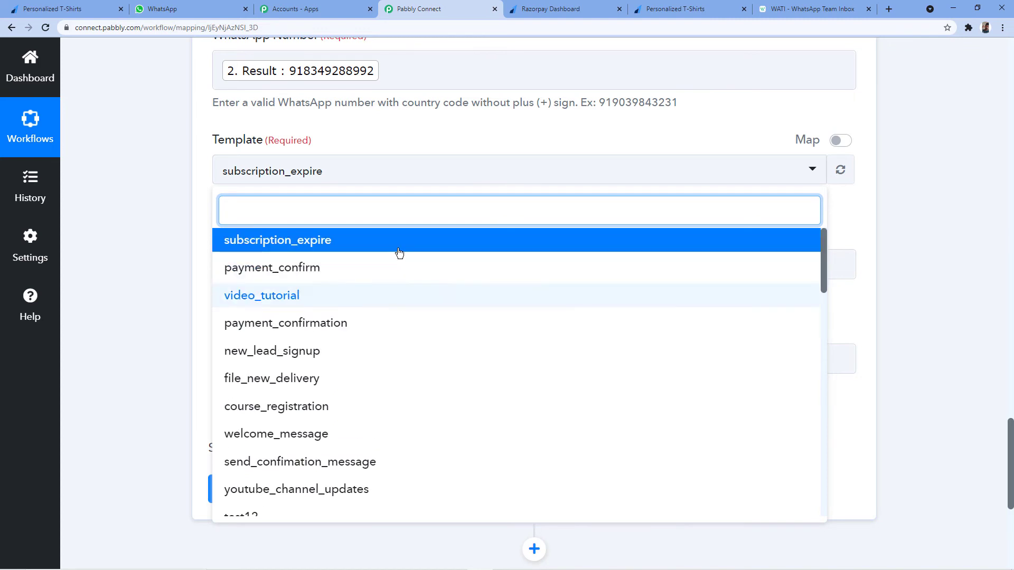
Select the payment_confirmation template and set Broadcast Name to 'Personalized T-Shirt's Order'.
left_click(811, 9)
scroll(794, 423, "down", 10)
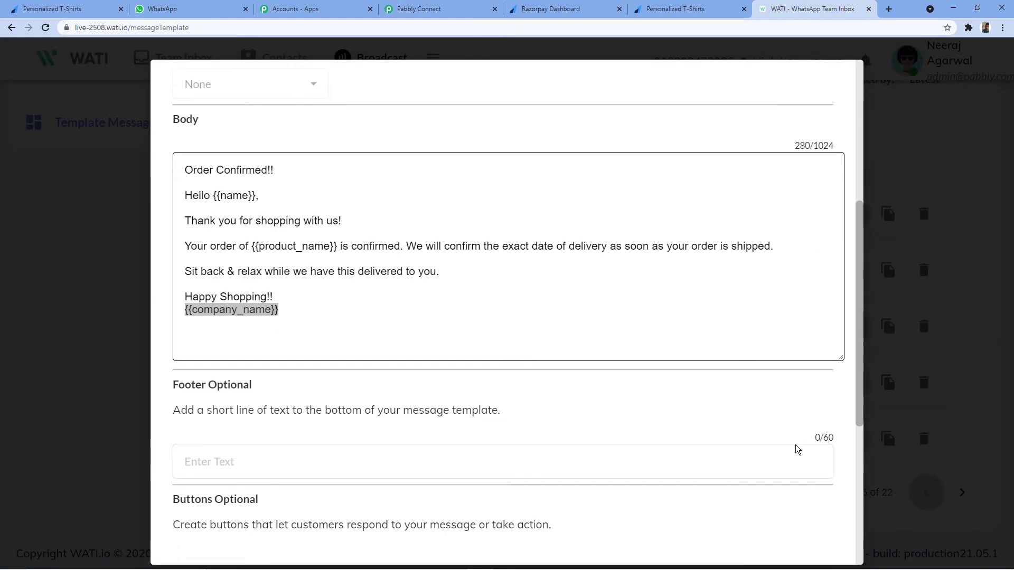
left_click(808, 537)
scroll(537, 248, "up", 3)
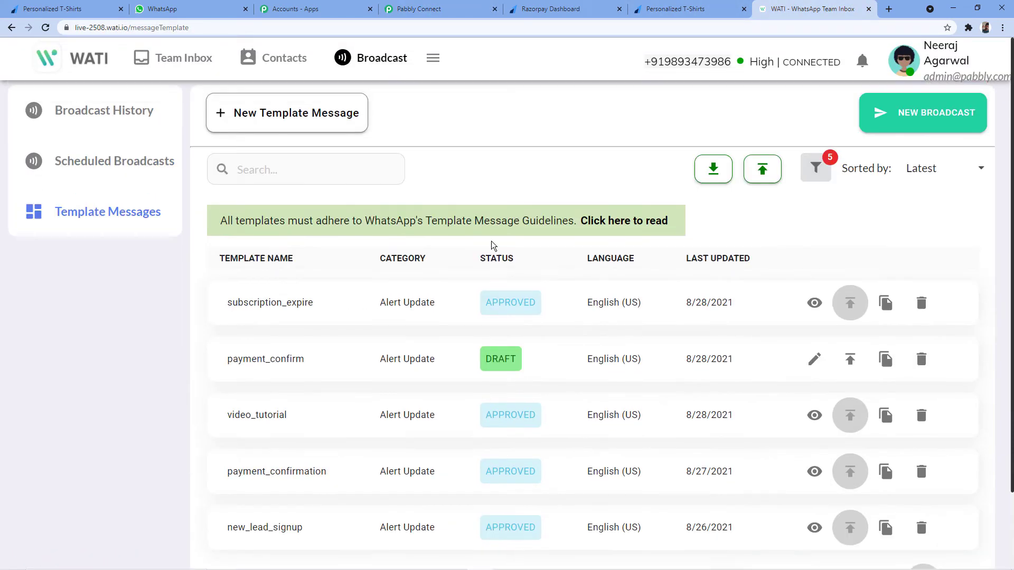
left_click(422, 9)
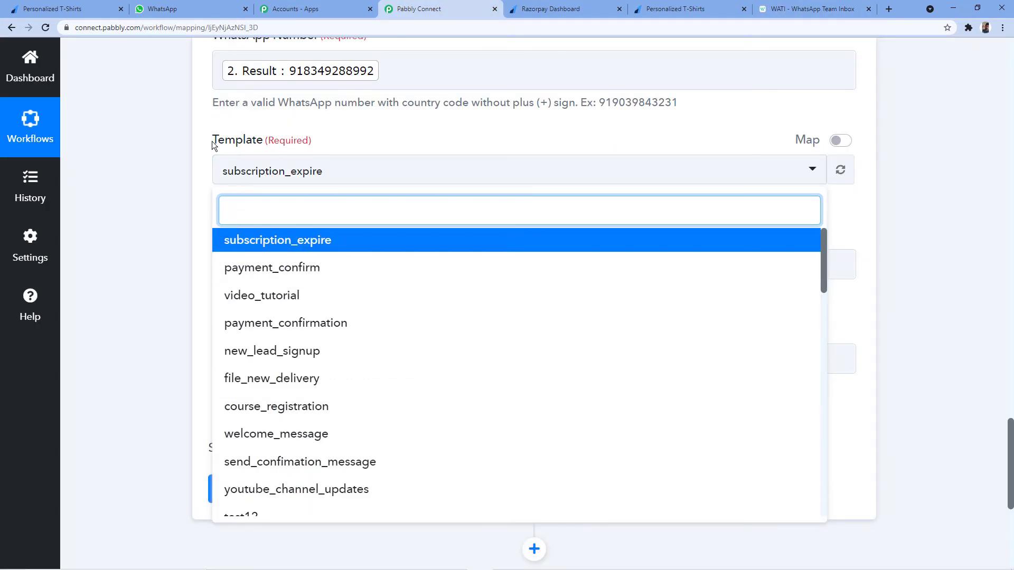
left_click(283, 332)
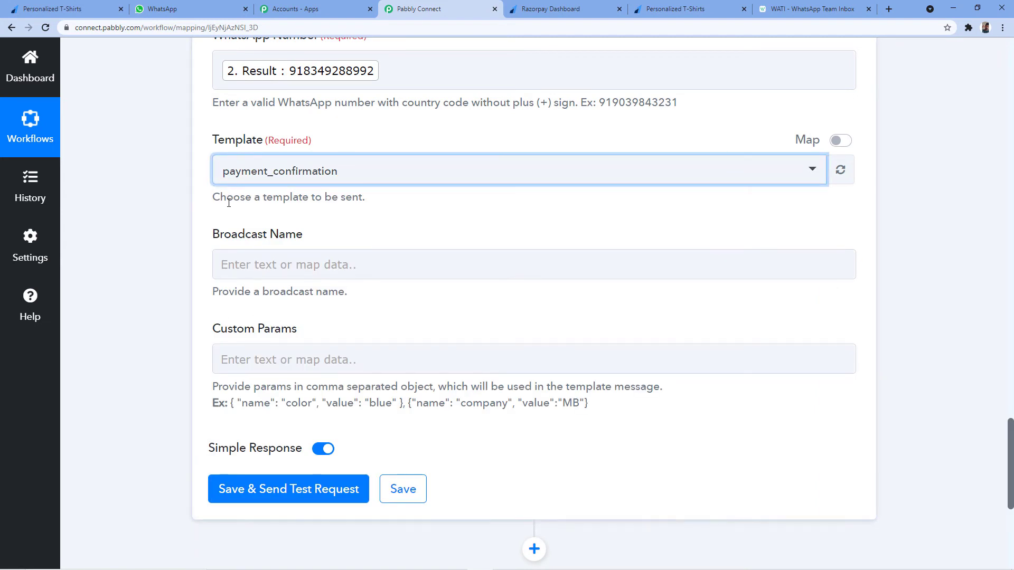
left_click(254, 268)
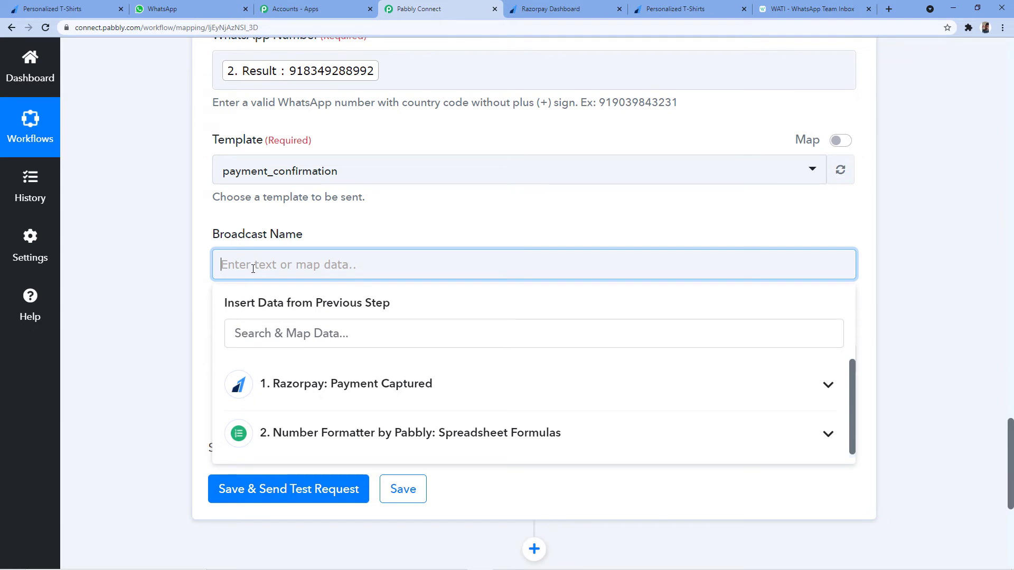
type("Per")
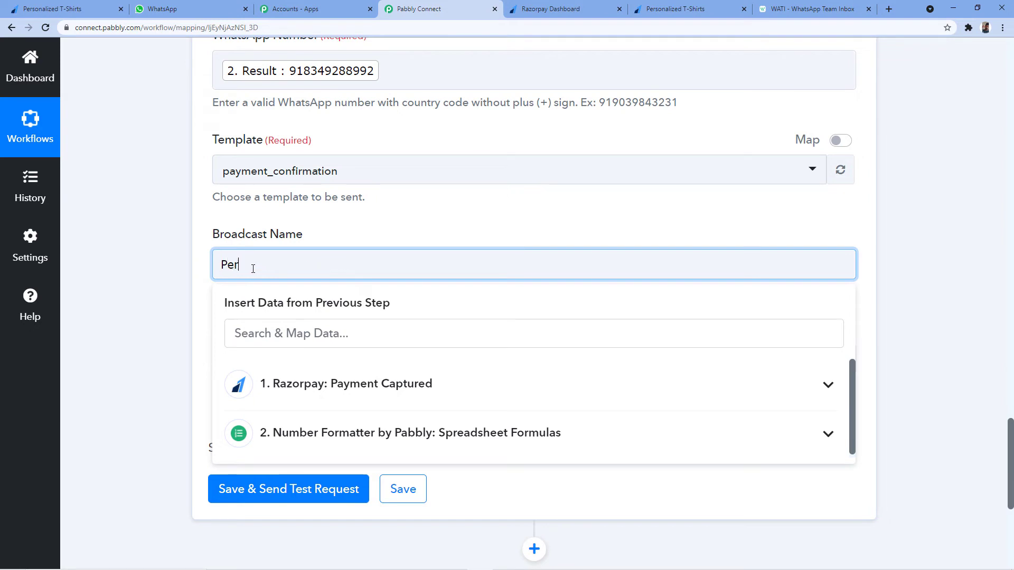
type("sonalized T-Shirt's")
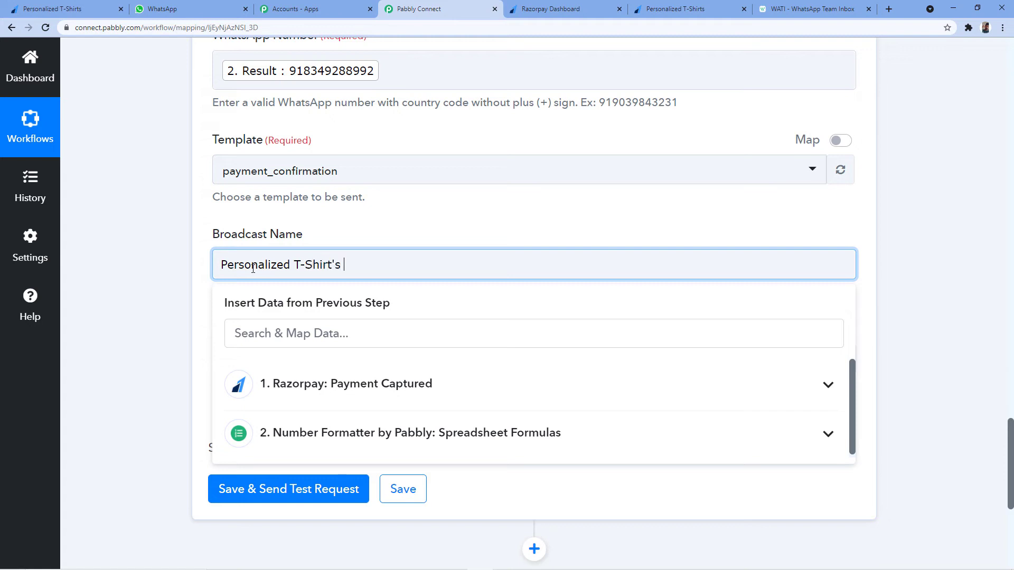
type(" Order")
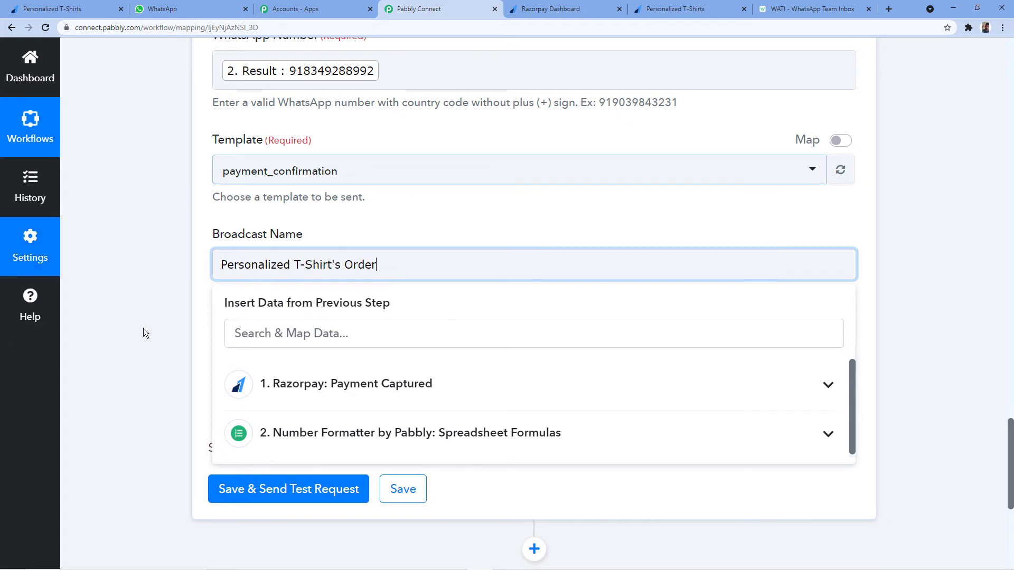
left_click(180, 219)
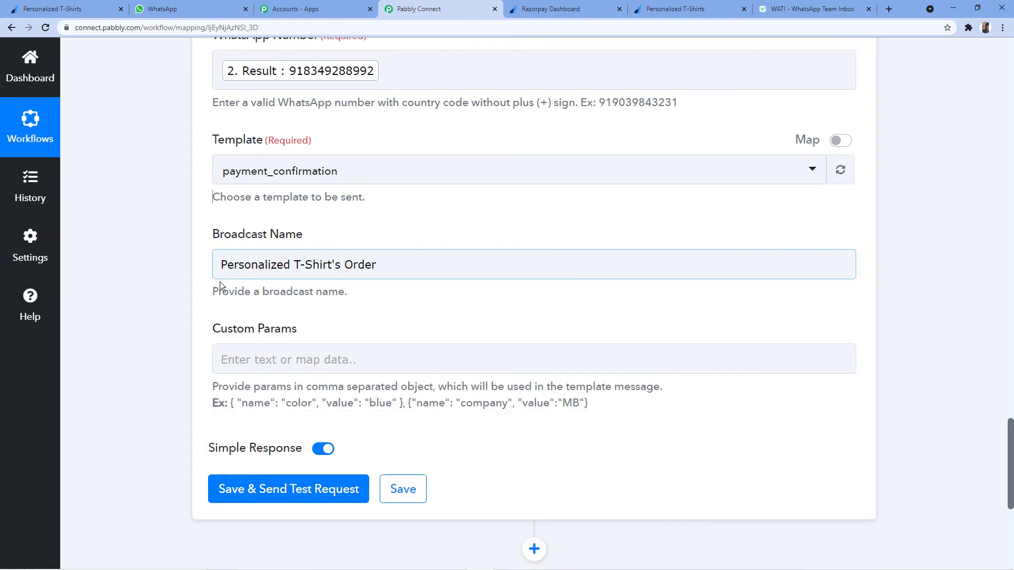
left_click(359, 269)
left_click(447, 208)
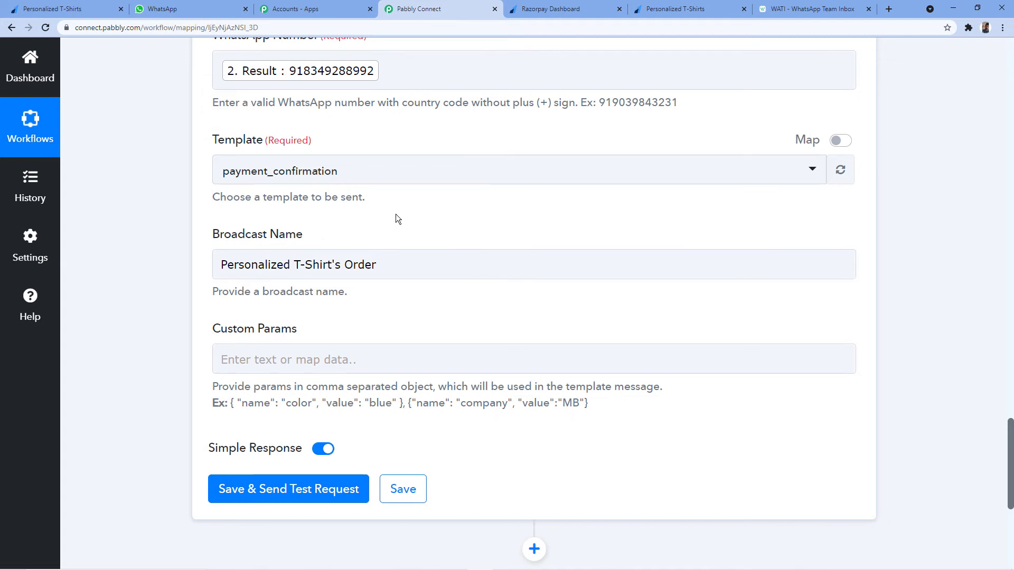
scroll(398, 212, "down", 2)
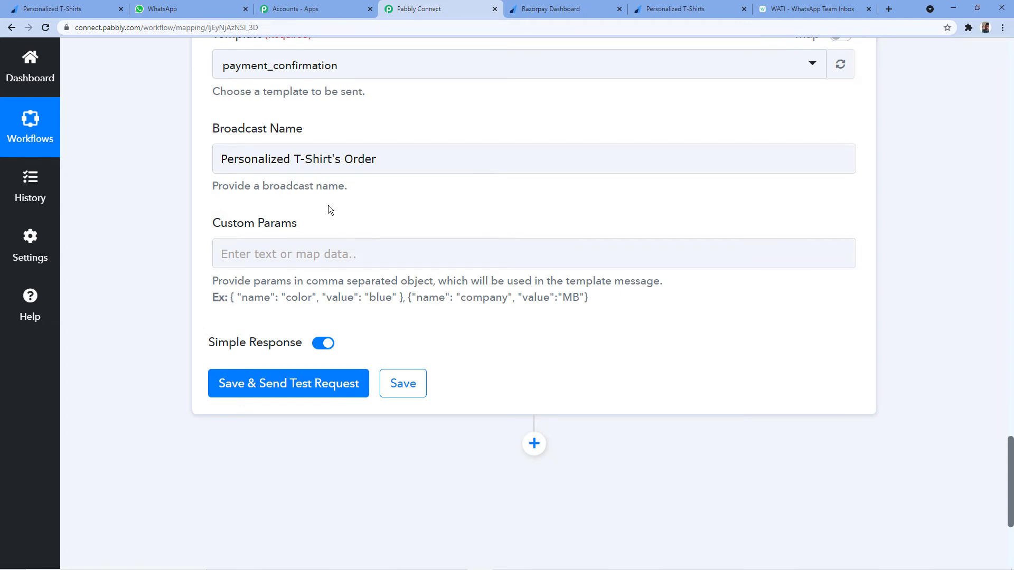
left_click(808, 9)
scroll(578, 331, "down", 1)
scroll(579, 331, "down", 1)
left_click(814, 383)
scroll(479, 257, "down", 1)
scroll(478, 258, "down", 3)
left_click_drag(830, 334, 830, 452)
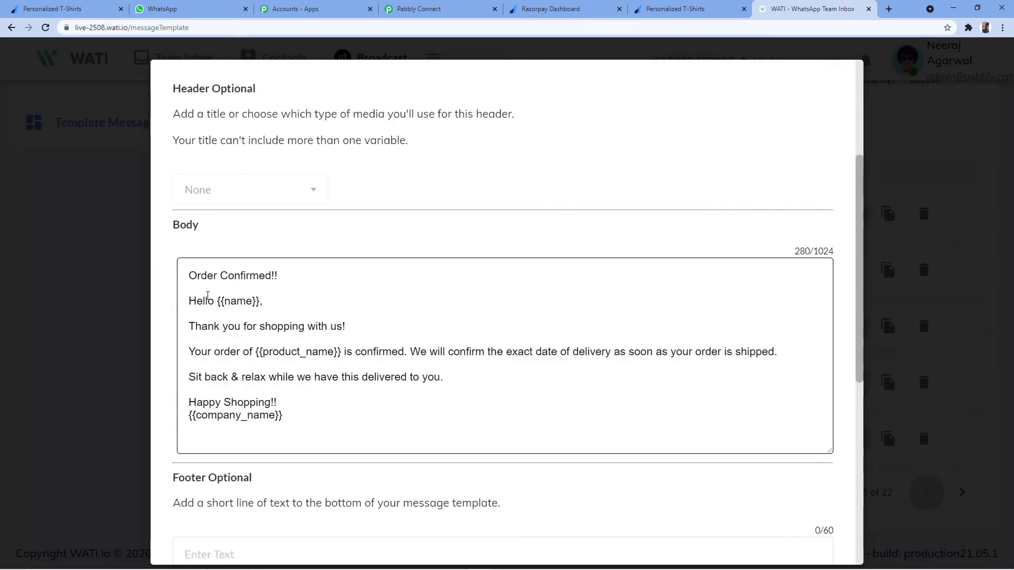
left_click_drag(217, 301, 261, 305)
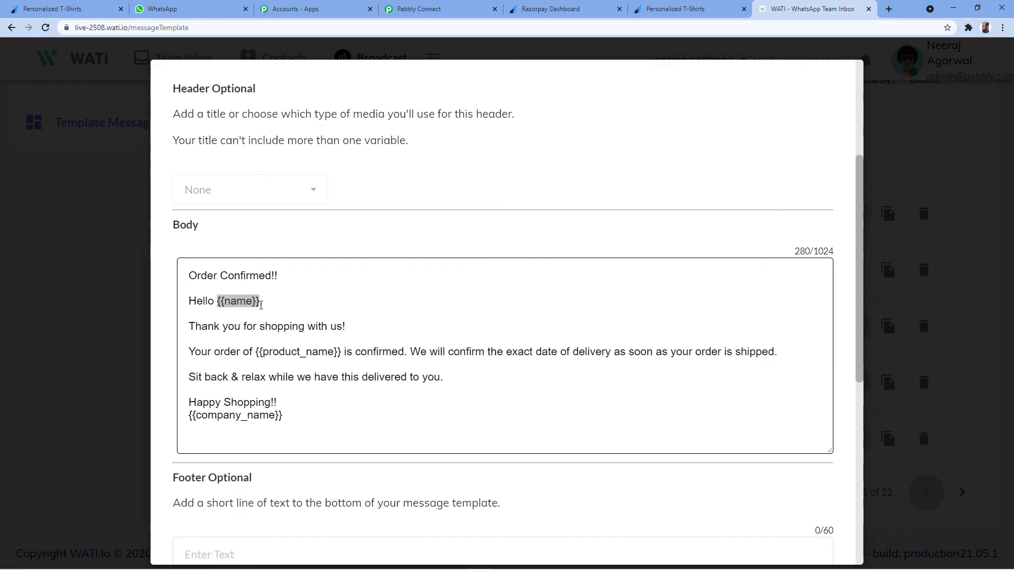
left_click(400, 3)
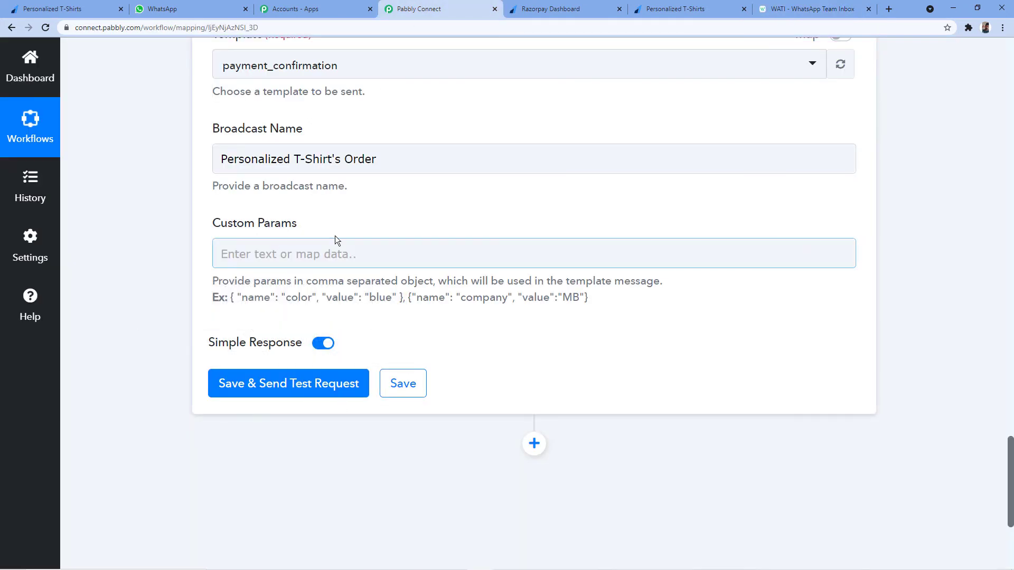
left_click(798, 4)
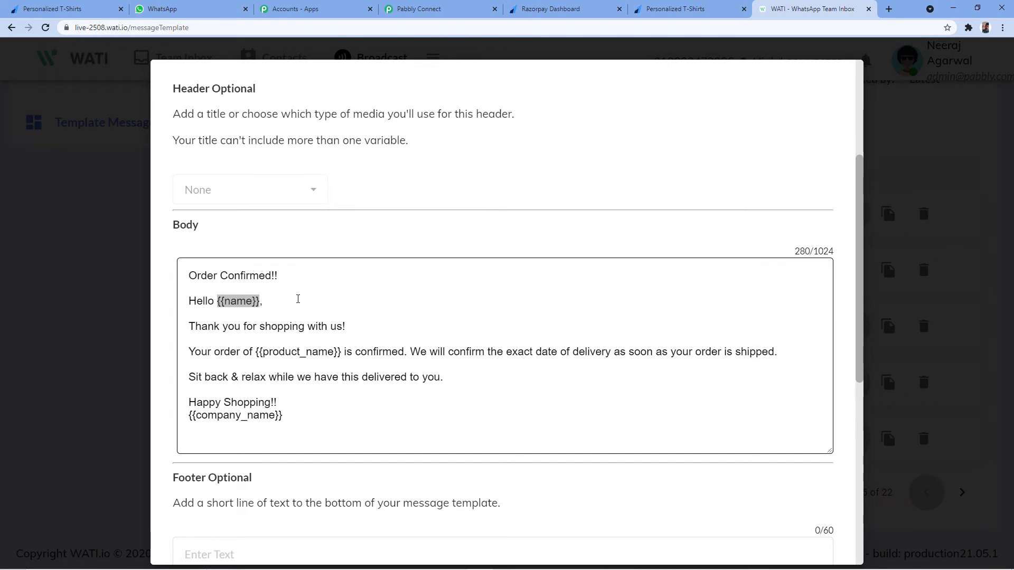
left_click(222, 302)
left_click_drag(222, 302, 252, 302)
left_click(461, 4)
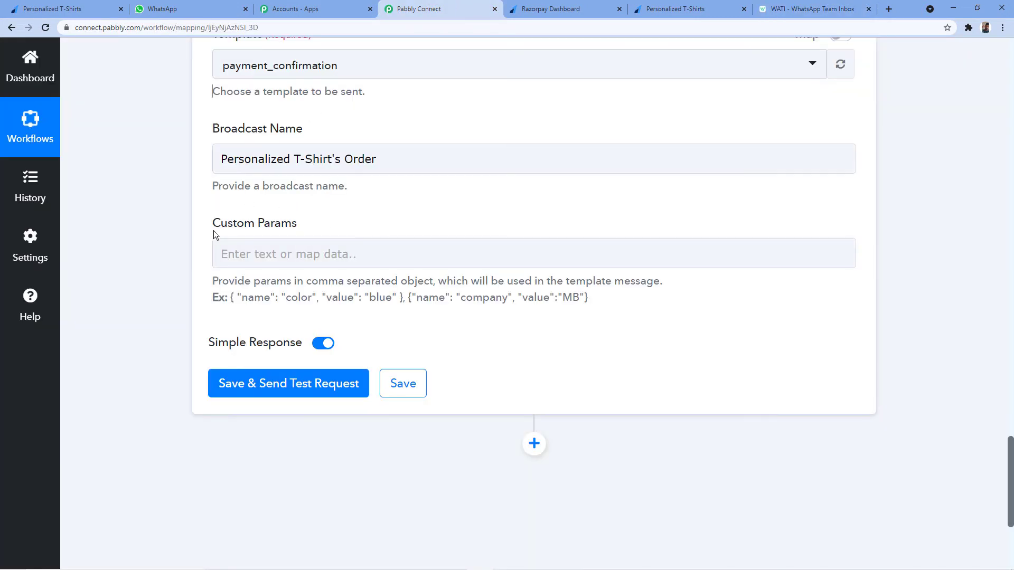
left_click_drag(231, 298, 402, 292)
key("ctrl+c")
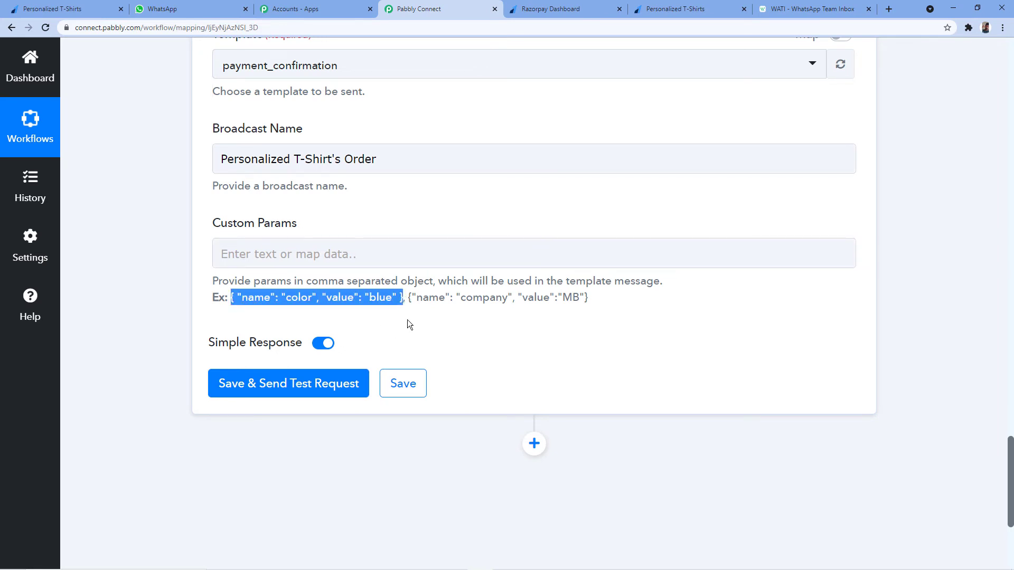
Paste the example pair into Custom Params and delete 'color' and 'blue', leaving { "name": "", "value": "" }.
left_click(253, 264)
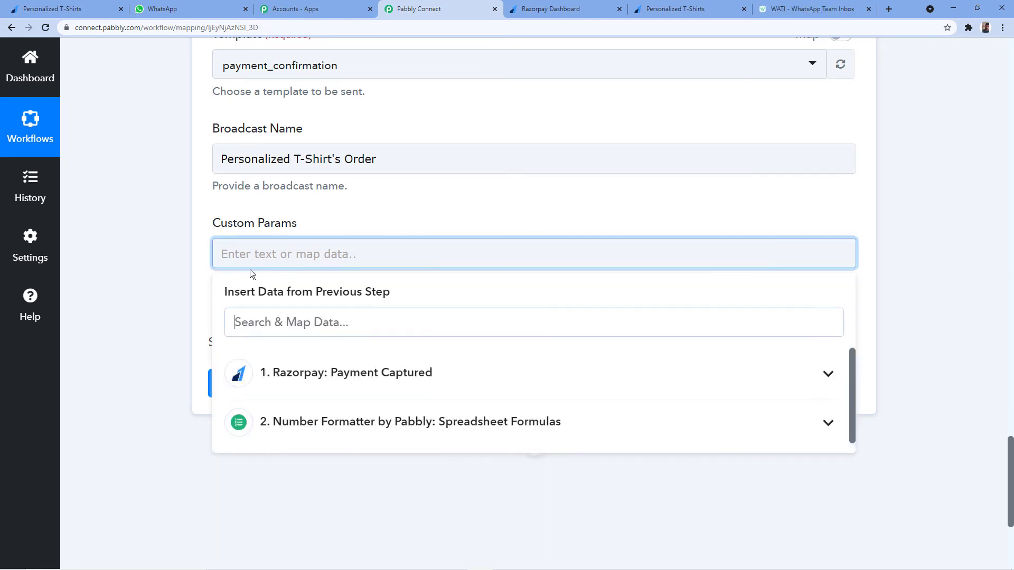
left_click(265, 252)
key("ctrl+v")
double_click(299, 254)
key("BackSpace")
double_click(370, 253)
key("BackSpace")
left_click(369, 208)
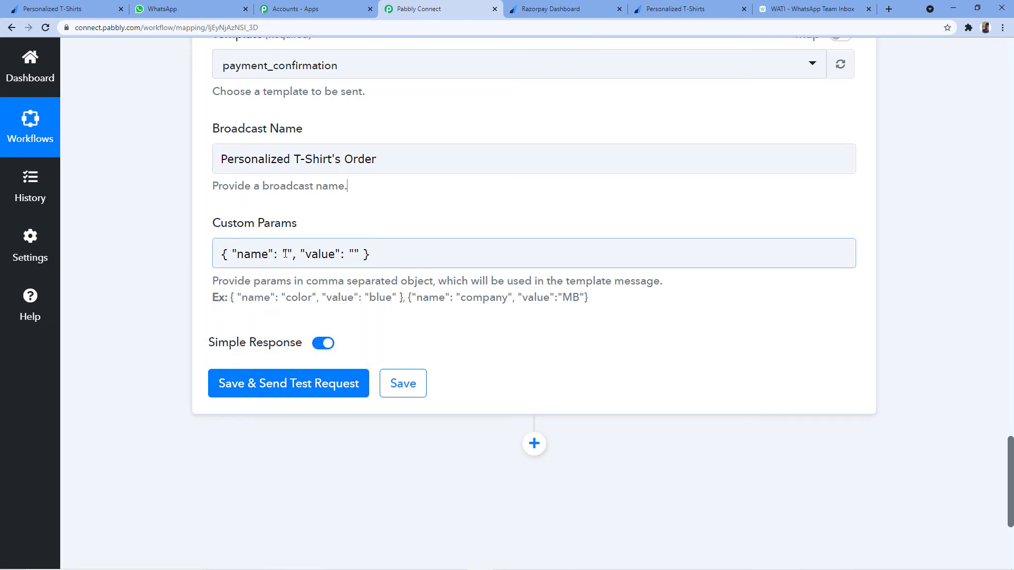
left_click(286, 252)
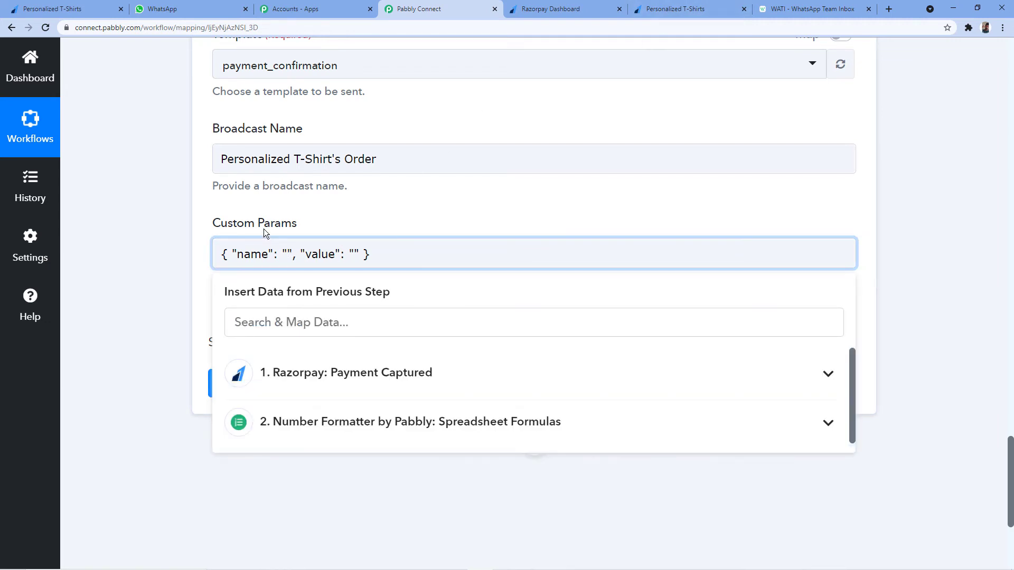
Check the payment_confirmation body variables in WATI, then enter 'name' as the first custom param name.
left_click(787, 9)
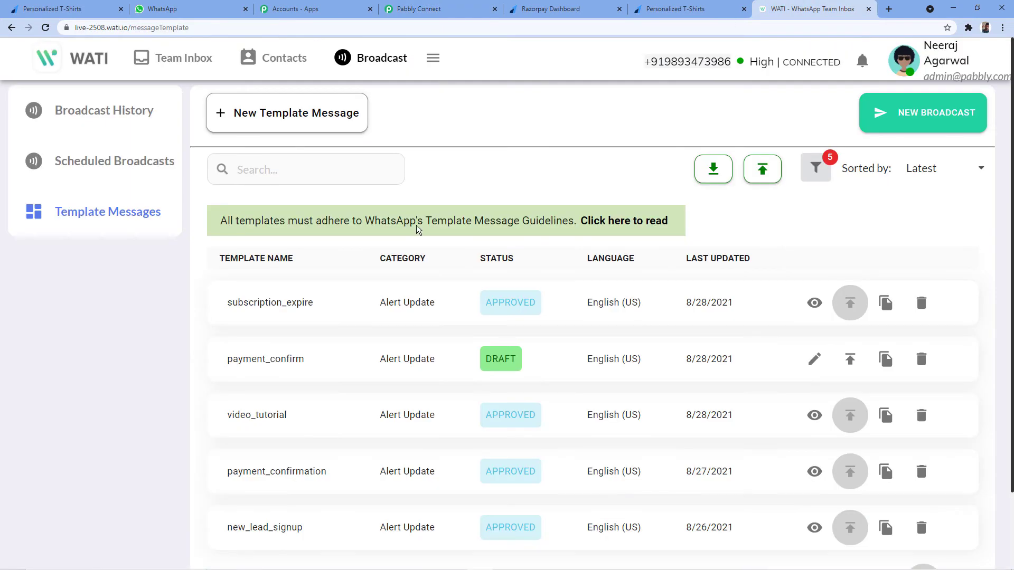
left_click(825, 472)
scroll(431, 415, "down", 4)
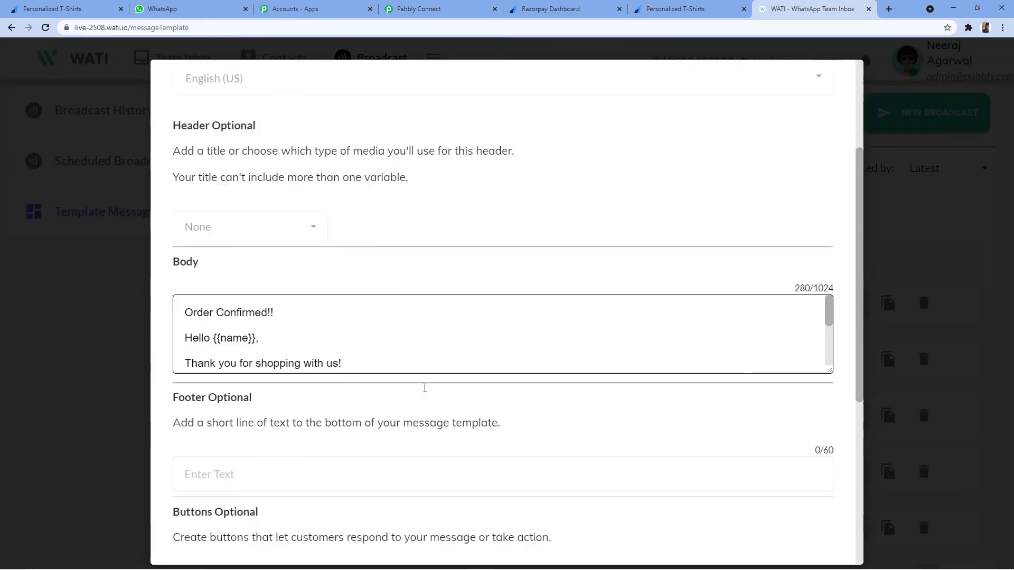
left_click_drag(830, 333, 839, 423)
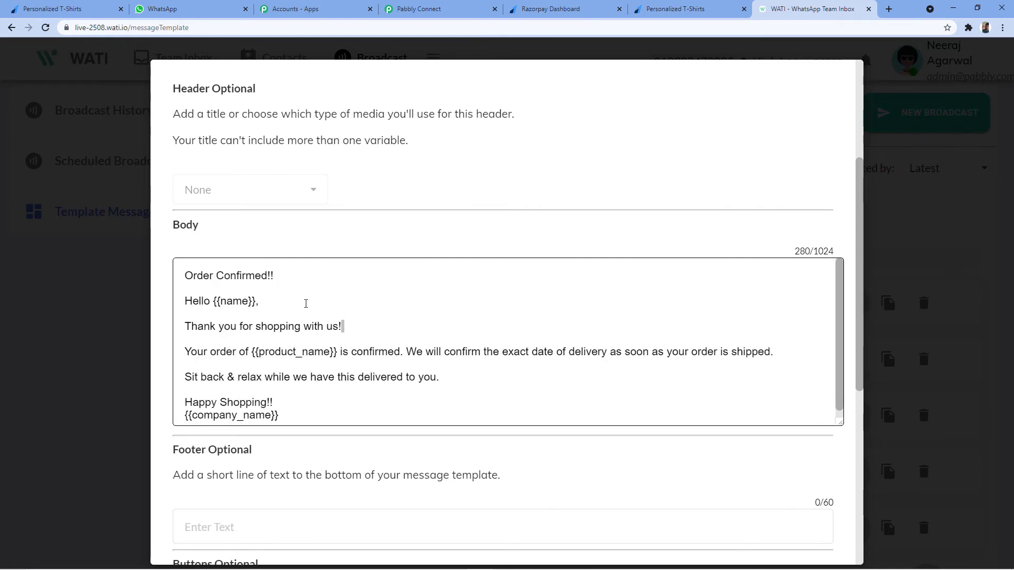
left_click(403, 12)
left_click(290, 249)
type("name\": \"name\", \"value\": \"\" }")
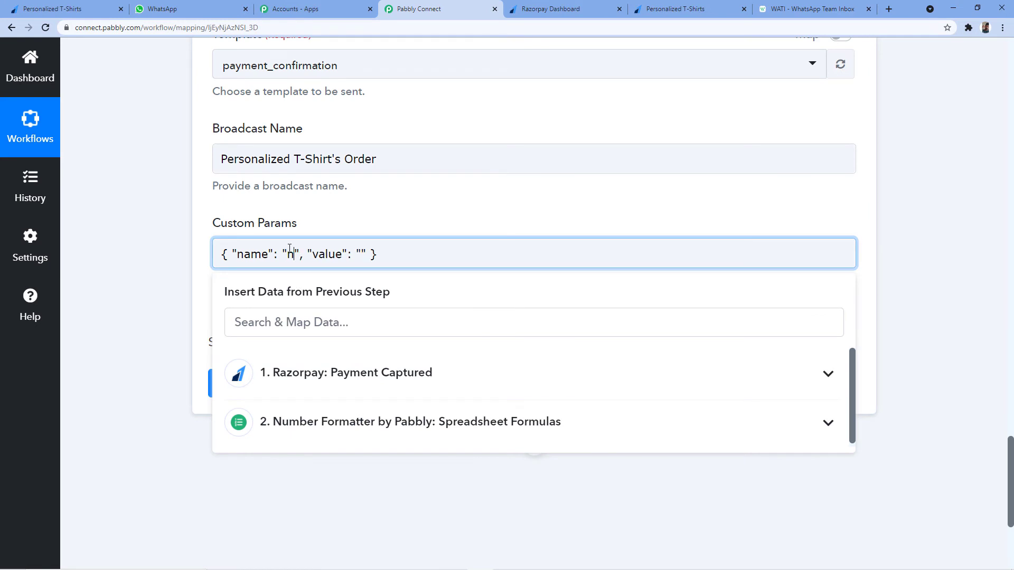
Place the cursor in the first custom param's value and bring up the Insert Data list.
left_click(384, 254)
left_click(803, 9)
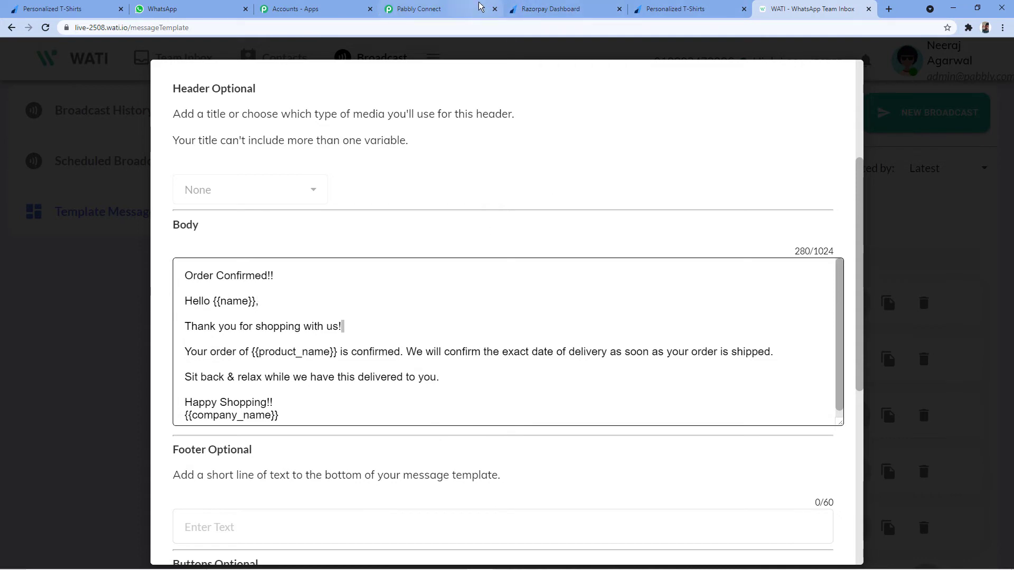
left_click(422, 9)
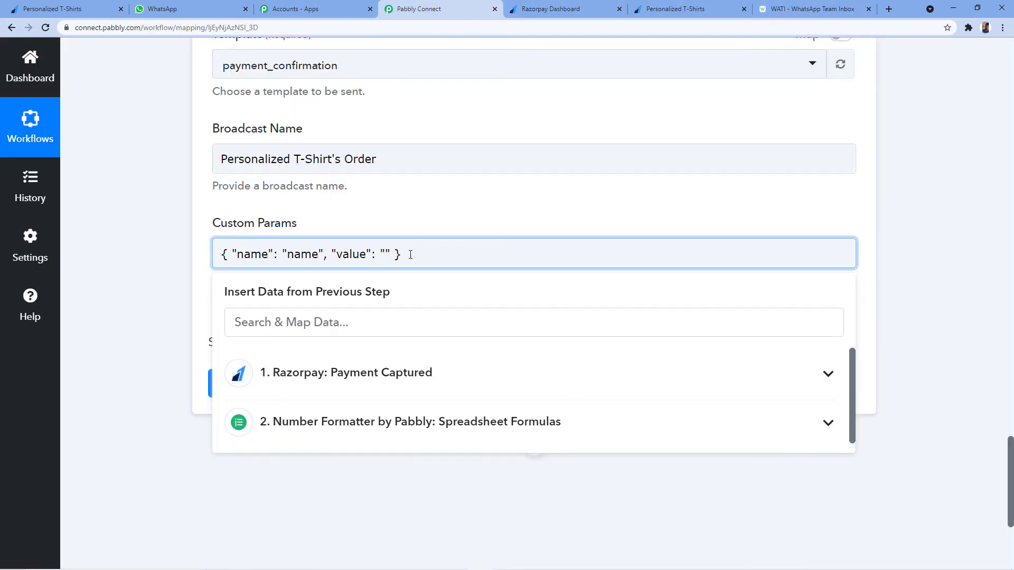
left_click(380, 322)
scroll(369, 300, "down", 2)
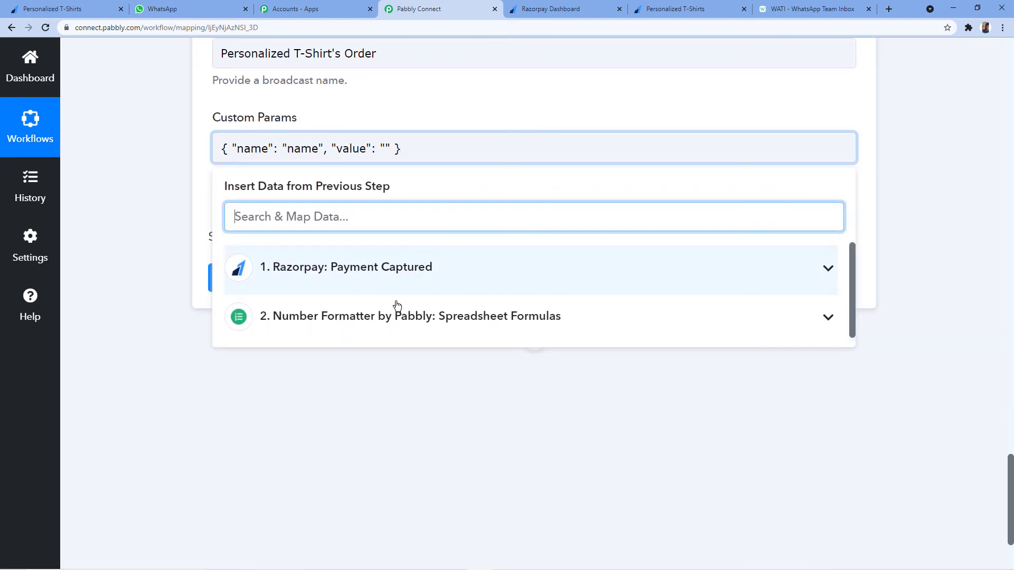
left_click(382, 147)
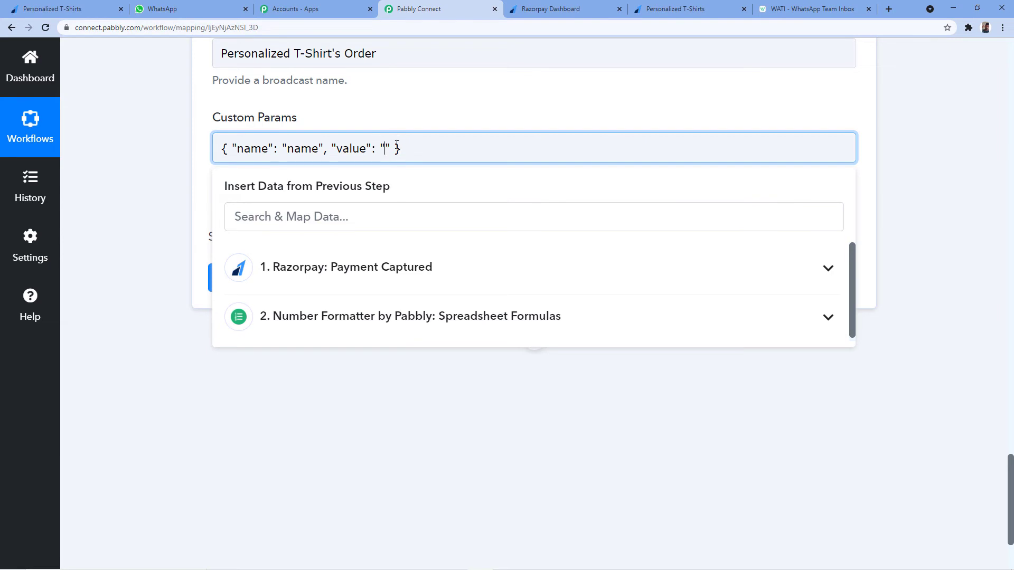
Map Razorpay: Payment Captured's Payload Payment Entity Notes Name as the value and verify the customer name.
left_click(440, 271)
scroll(429, 285, "down", 8)
scroll(425, 285, "down", 9)
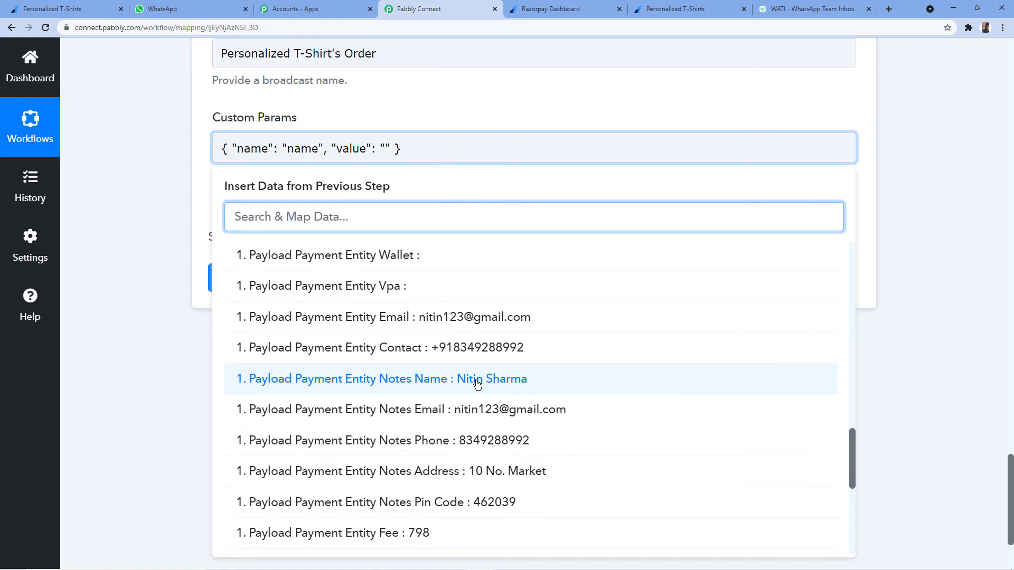
left_click(478, 384)
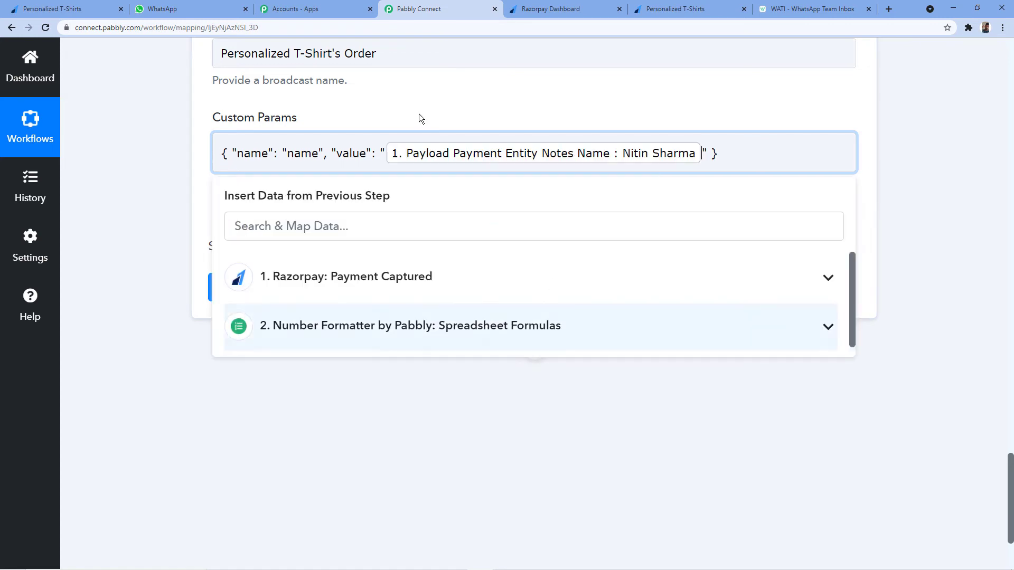
scroll(514, 138, "up", 15)
scroll(530, 201, "up", 10)
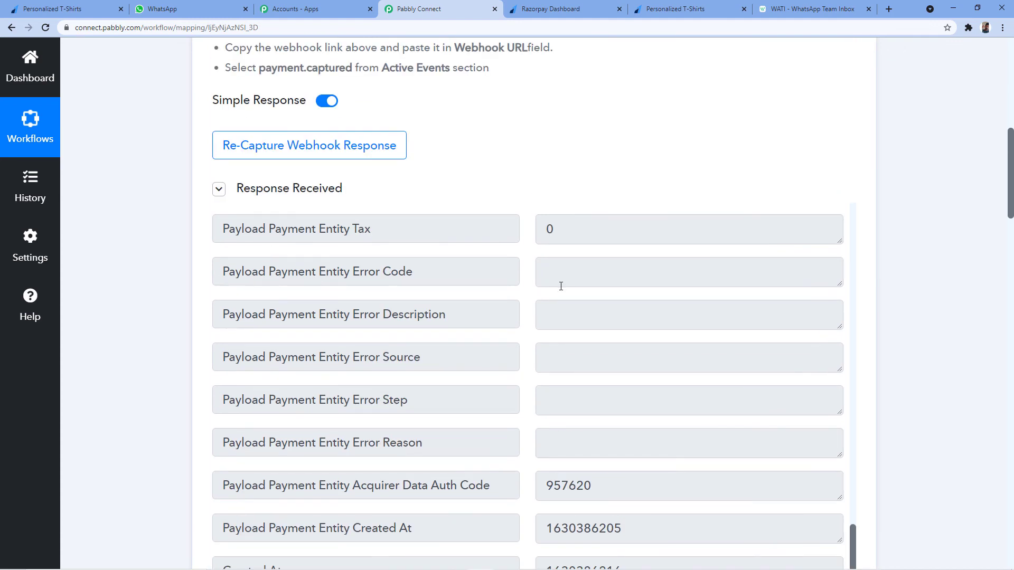
left_click_drag(623, 397, 537, 396)
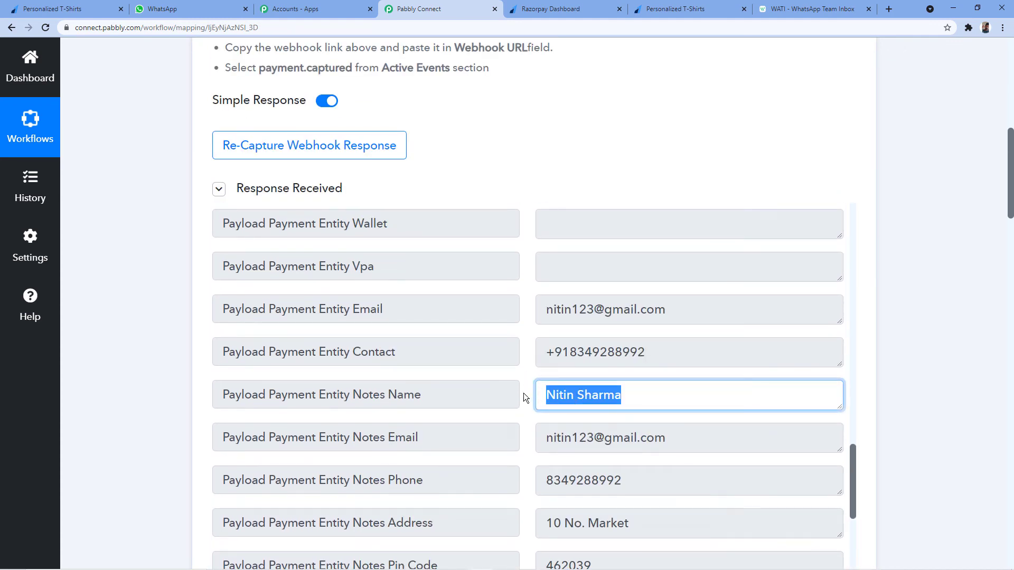
scroll(683, 370, "down", 3)
scroll(942, 254, "down", 20)
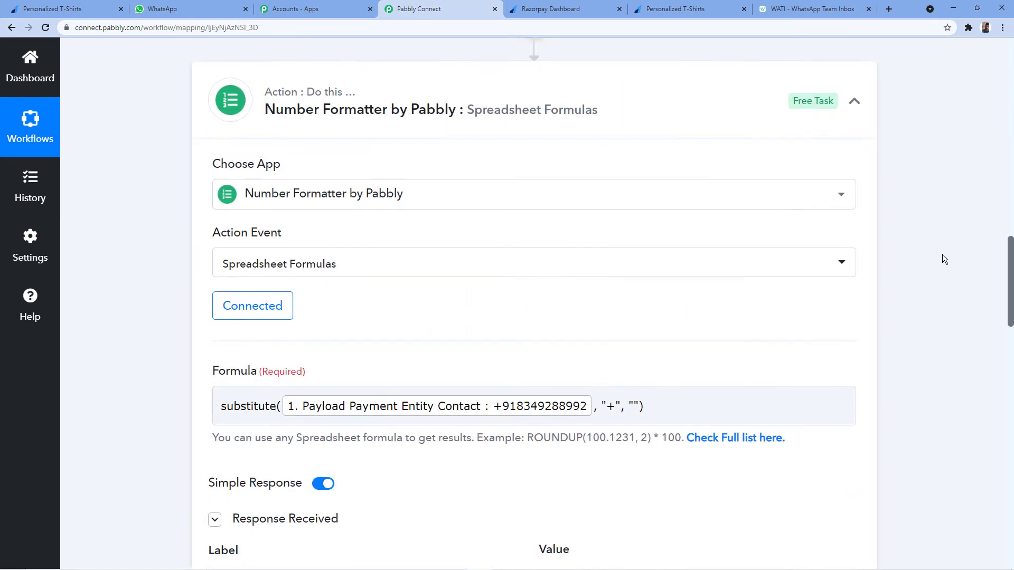
scroll(942, 255, "down", 2)
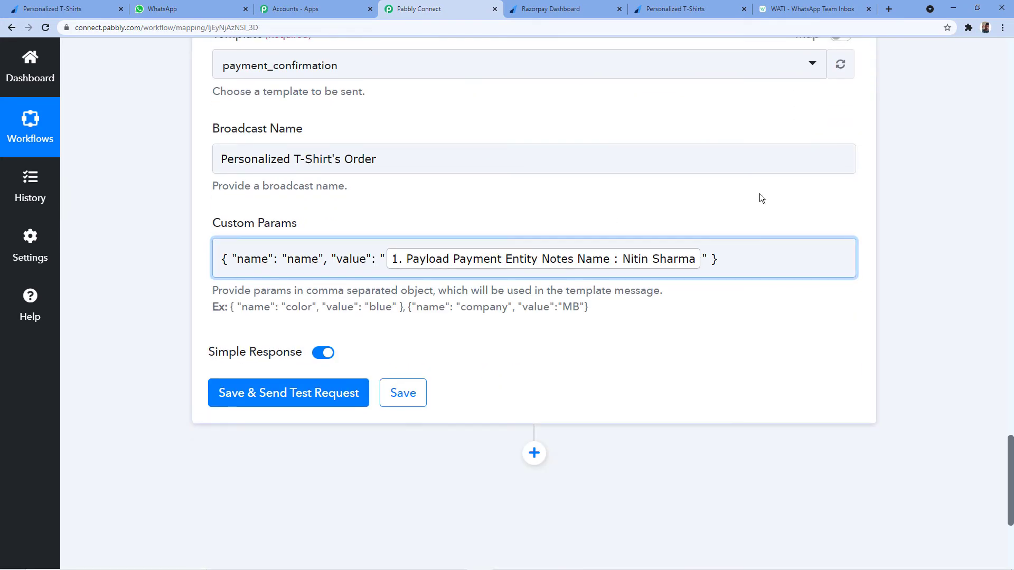
left_click(808, 9)
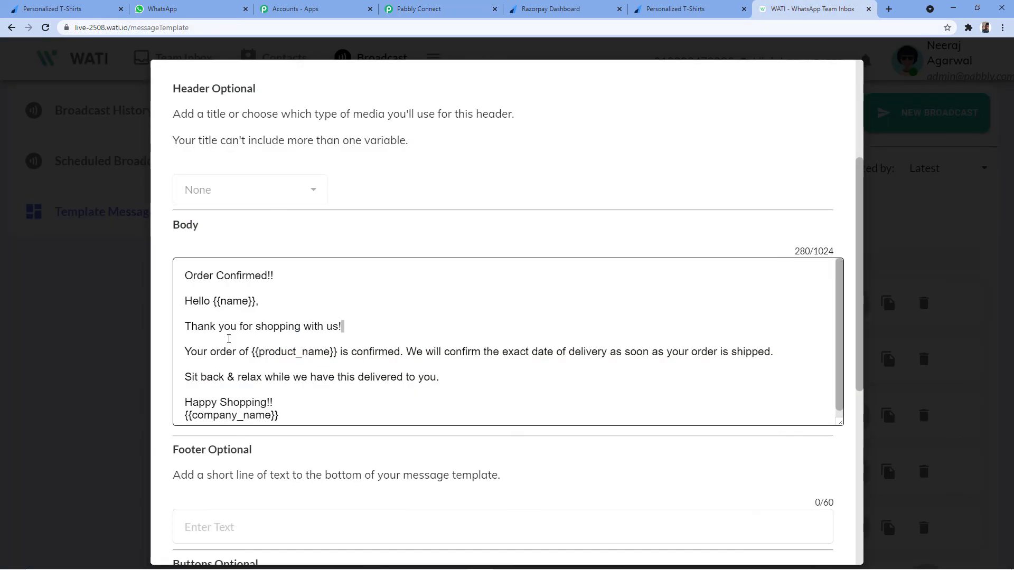
Add a comma and a second example pair to Custom Params, clearing 'color' and 'blue'.
left_click_drag(259, 352, 330, 353)
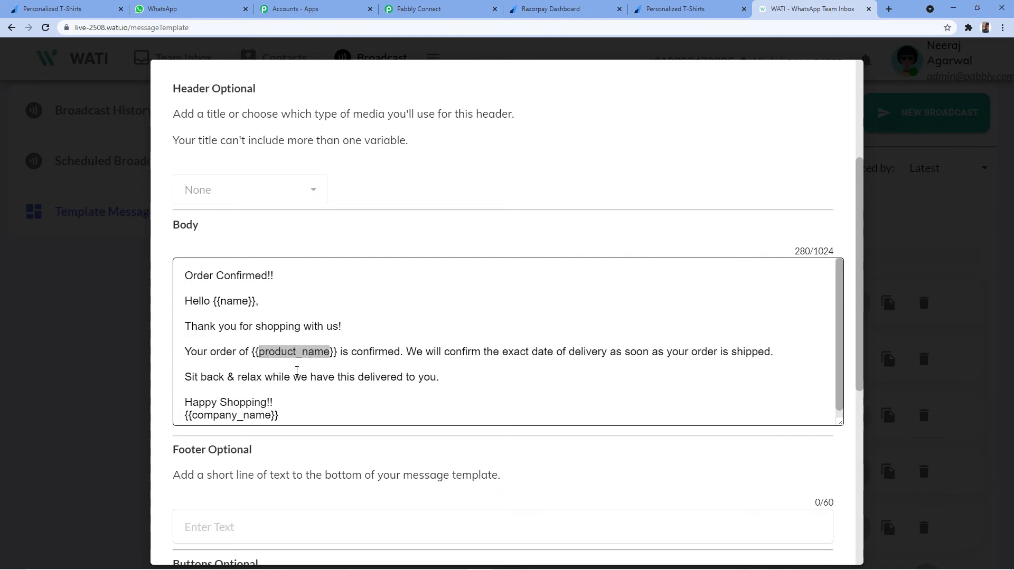
left_click(441, 9)
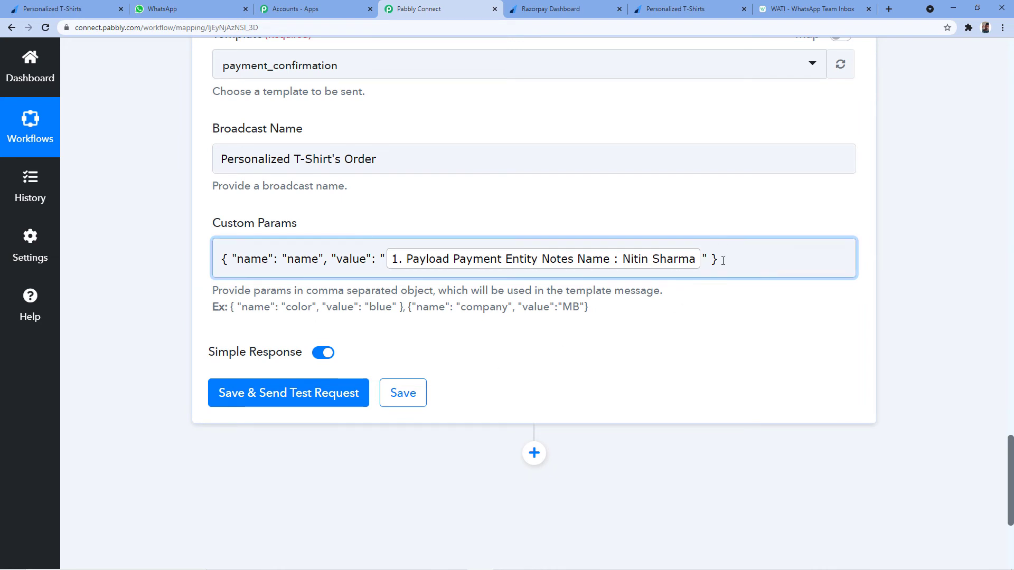
left_click(755, 261)
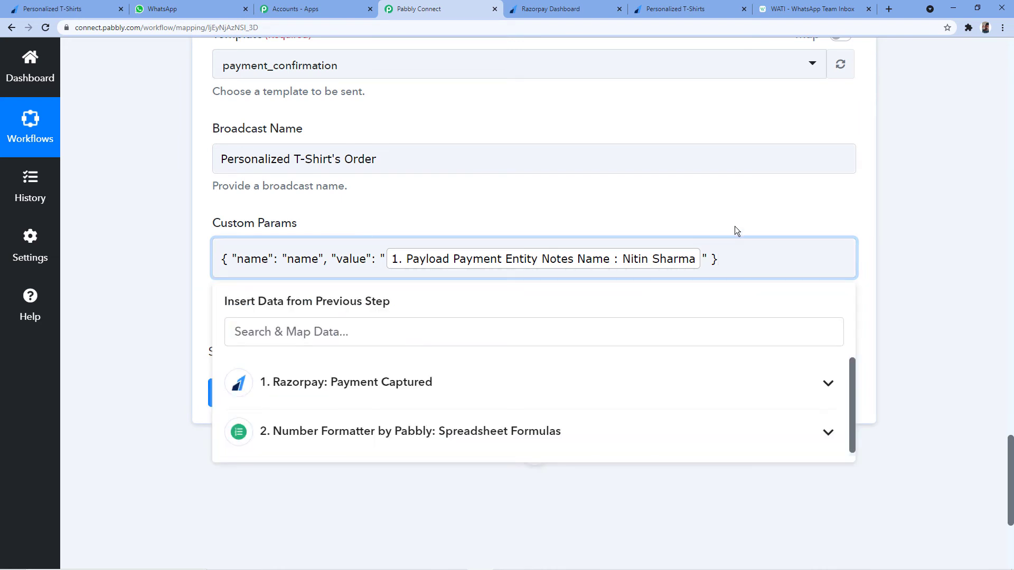
type(",")
type("{ \"name\": \"color\", \"value\": \"blue\" }")
double_click(803, 259)
key("BackSpace")
double_click(243, 279)
key("BackSpace")
Name the second param product_name with the value 'Personalized T-Shirt's'.
left_click(792, 259)
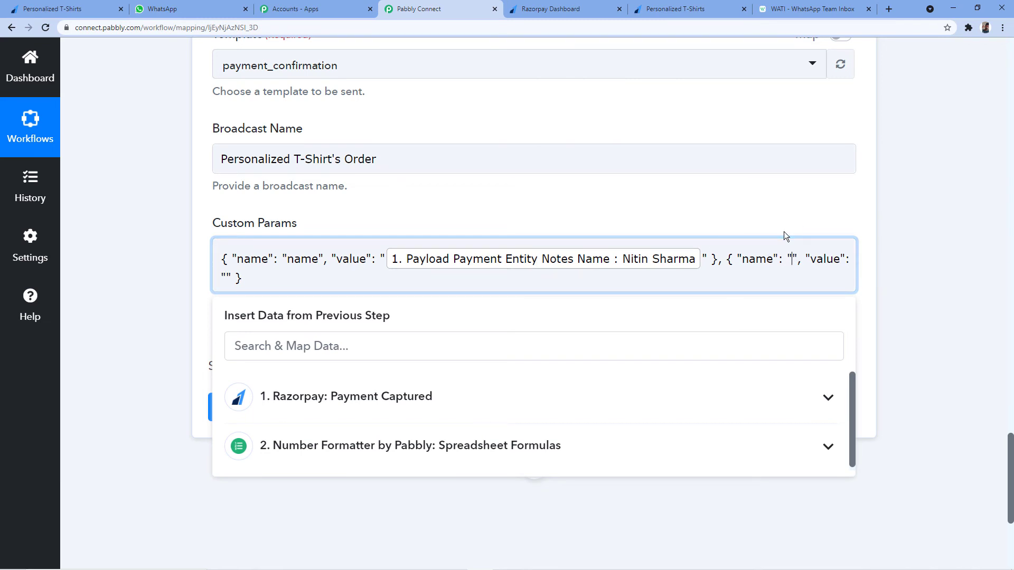
left_click(814, 9)
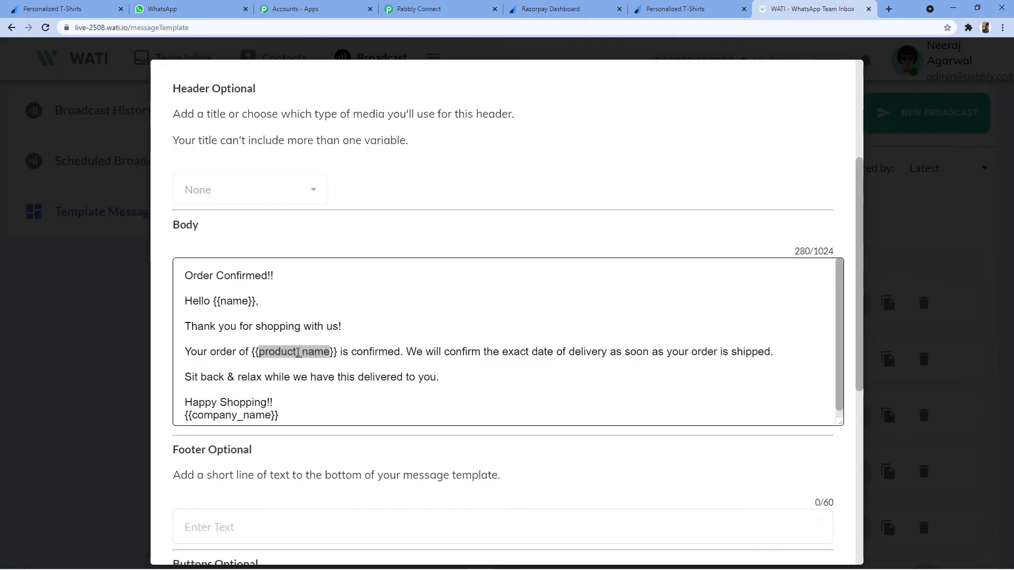
left_click(422, 9)
type("product_name\", \"value\":")
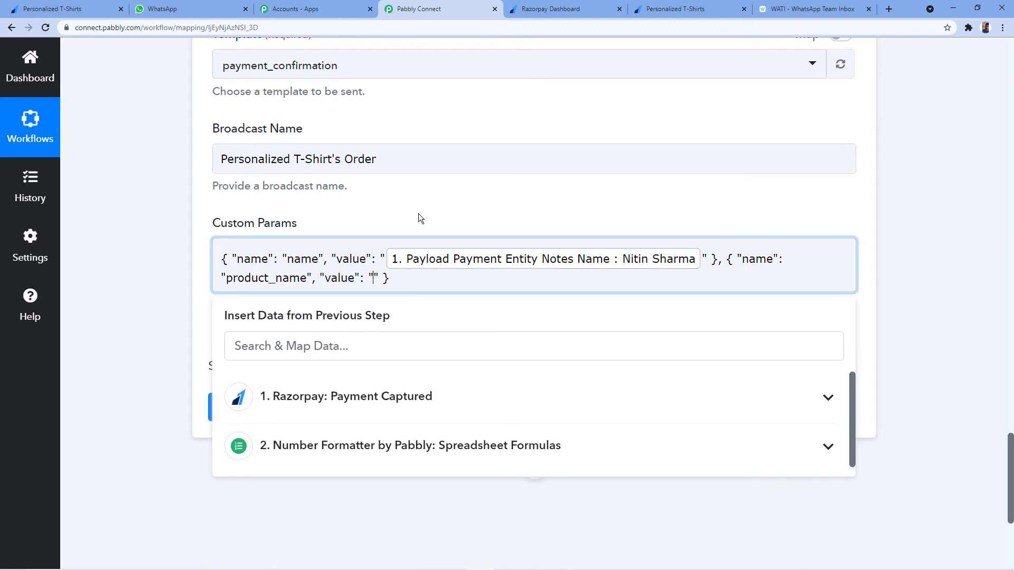
type("Personalized T-Shirts")
key("BackSpace")
type("'s")
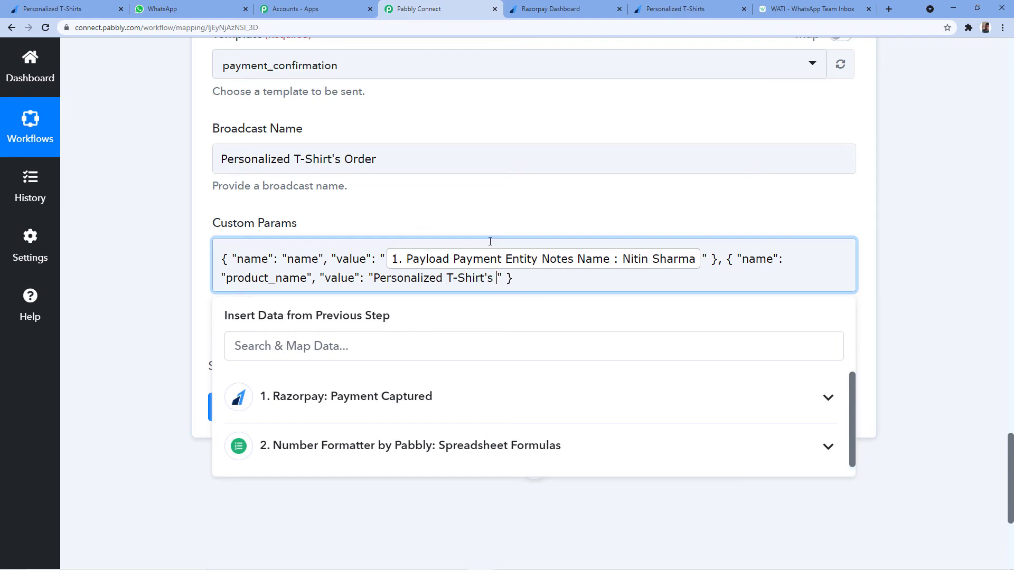
left_click(396, 197)
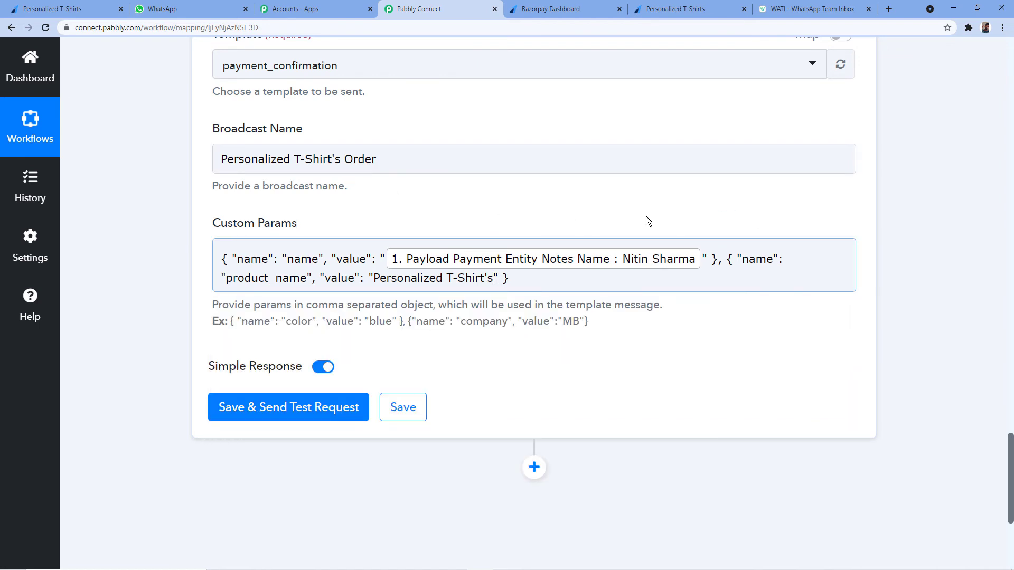
Cross-check the custom params against the WATI template's remaining variables.
left_click(808, 9)
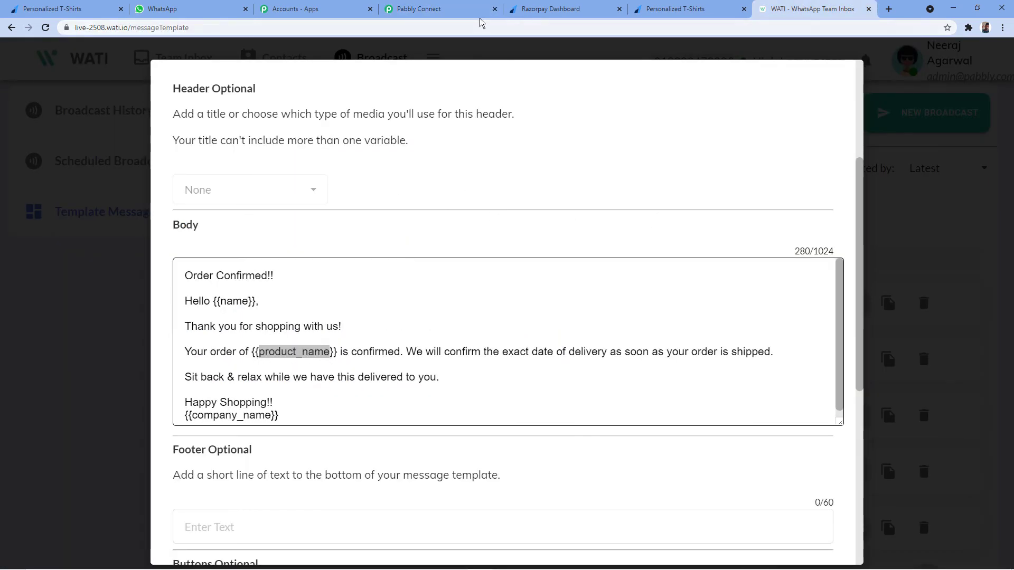
left_click(432, 9)
left_click(280, 288)
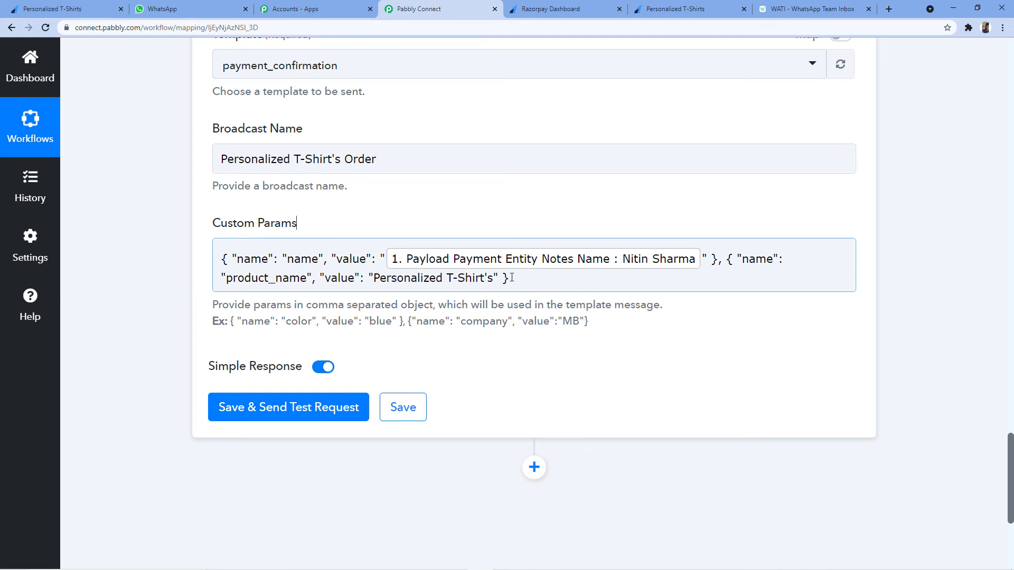
left_click(813, 9)
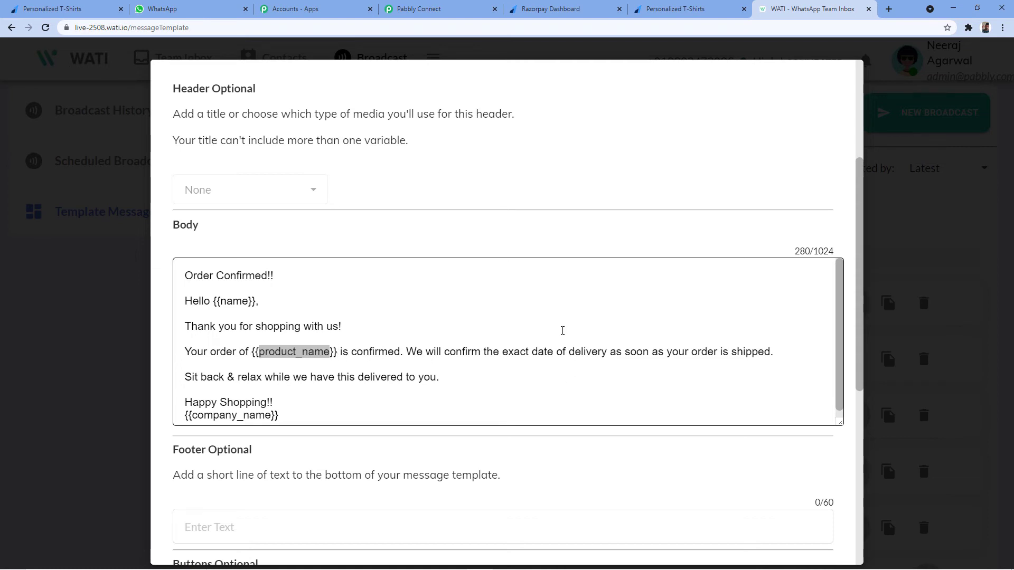
Append a third sample pair to Custom Params and clear its placeholder name and value.
scroll(279, 349, "down", 1)
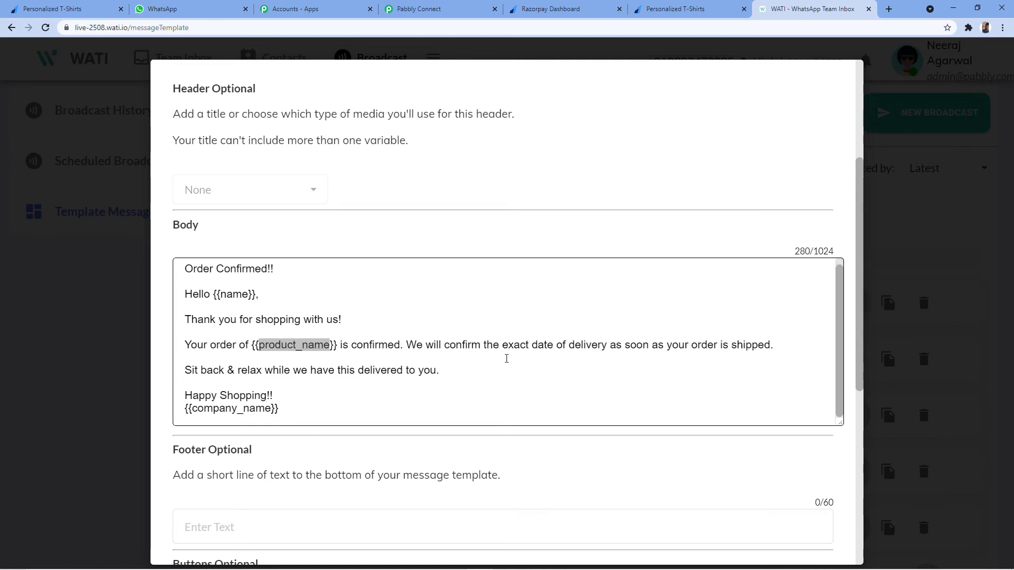
left_click_drag(193, 408, 272, 408)
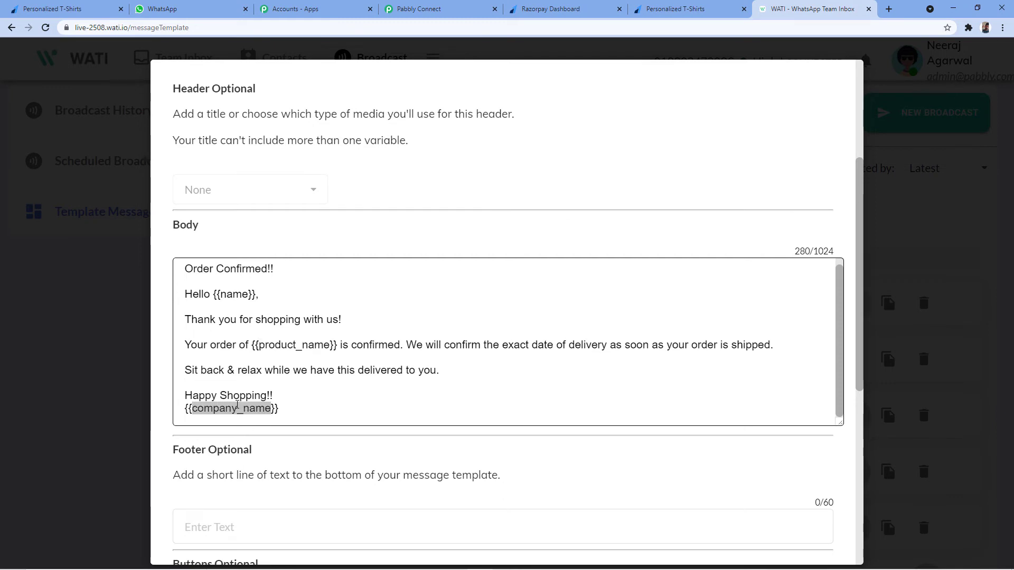
left_click(460, 9)
left_click(545, 281)
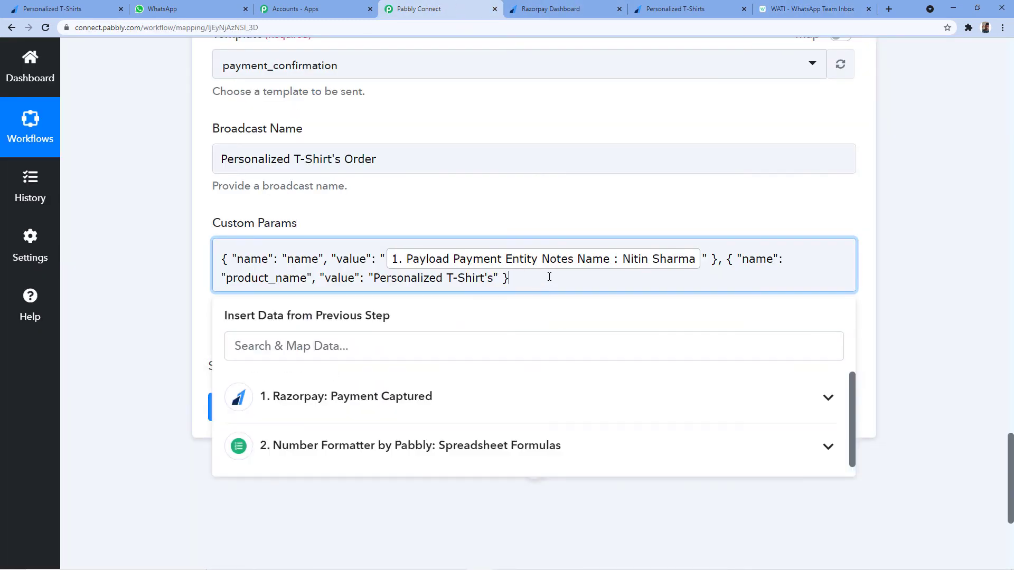
type(",")
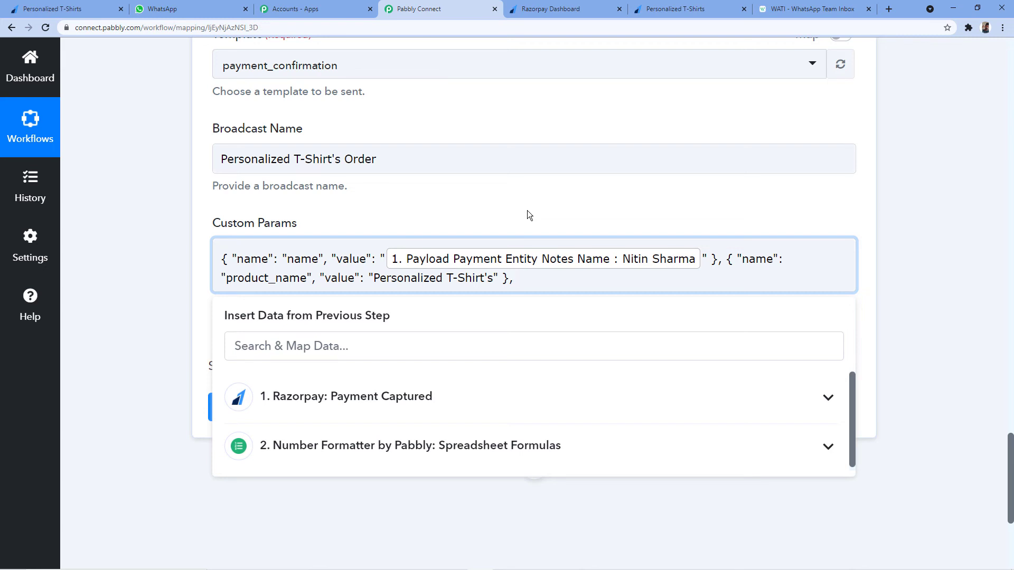
type("{ \"name\": \"color\", \"value\": \"blue\" }")
double_click(598, 278)
key("BackSpace")
double_click(664, 278)
key("BackSpace")
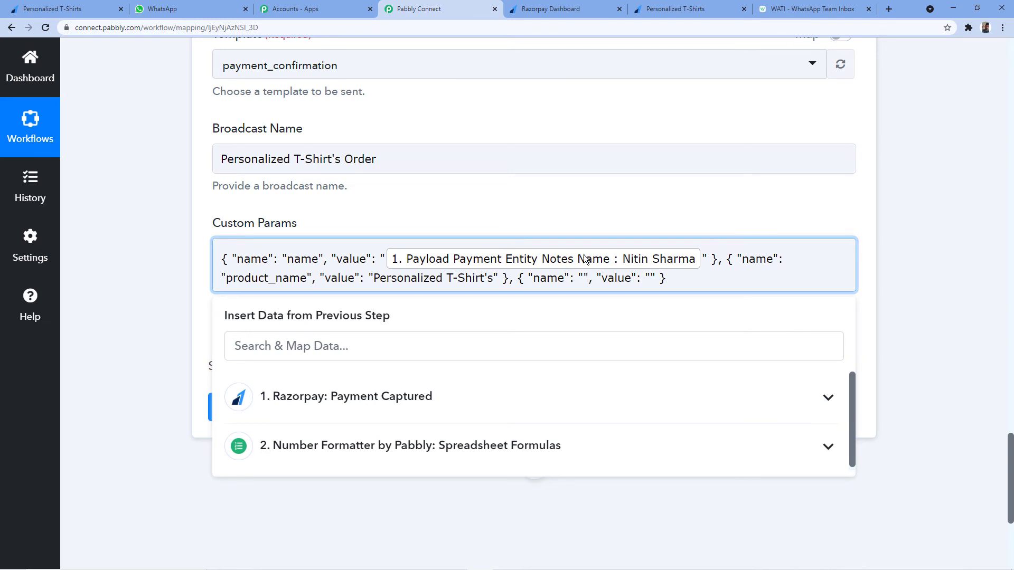
Name the third custom param company_name, correcting the typos.
left_click(816, 5)
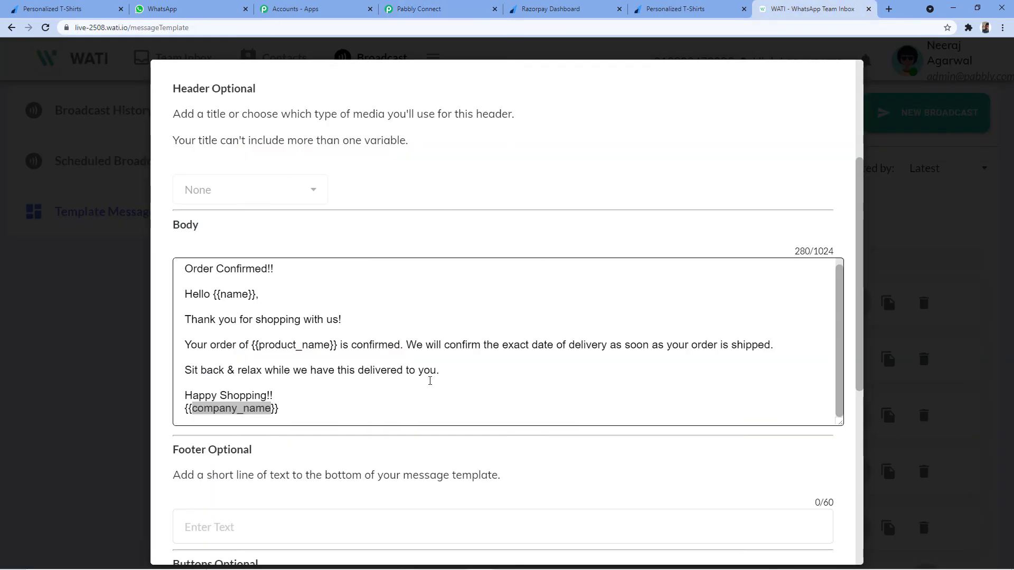
left_click(419, 9)
type("compont")
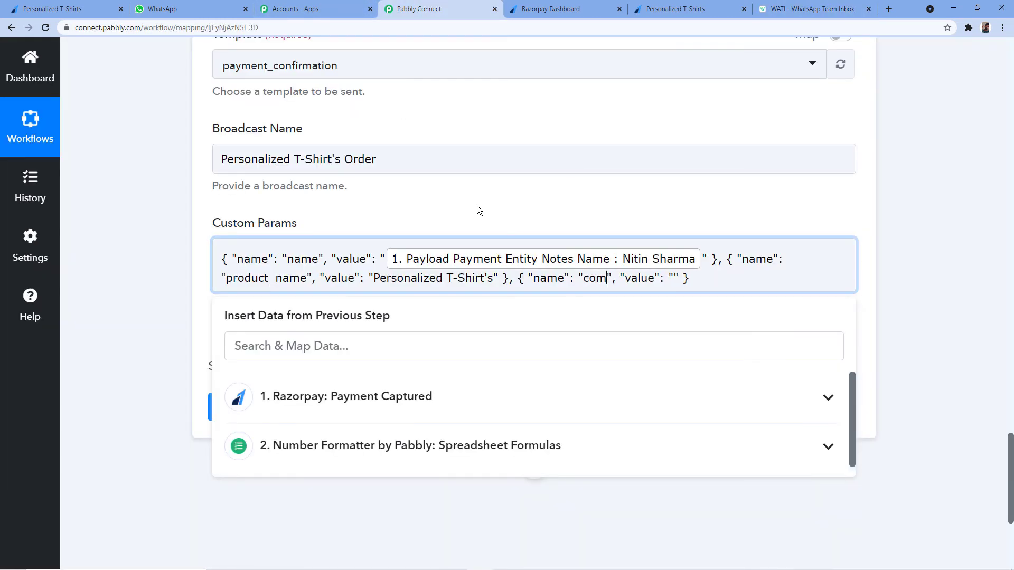
type("_name")
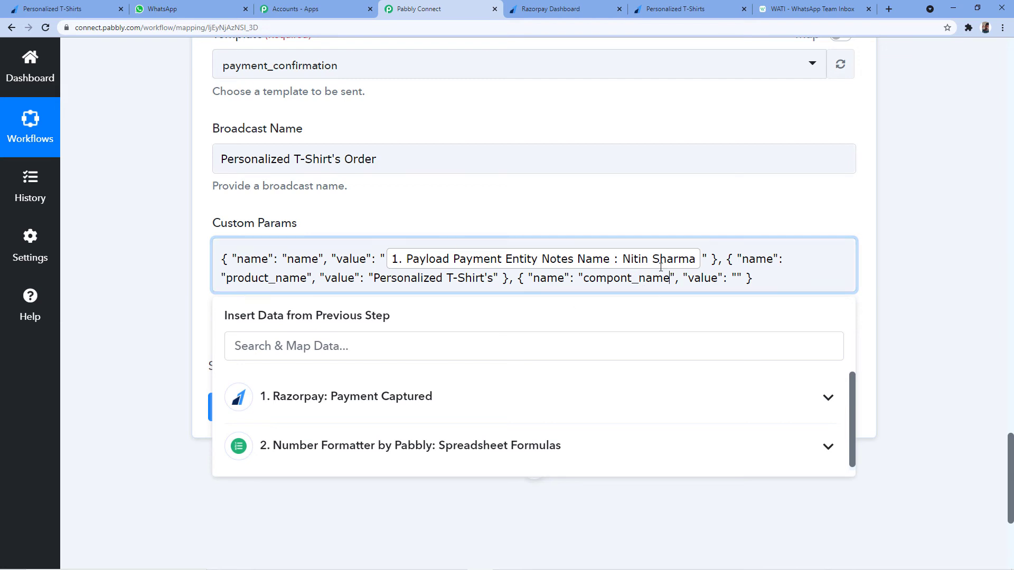
key("BackSpace")
type("a")
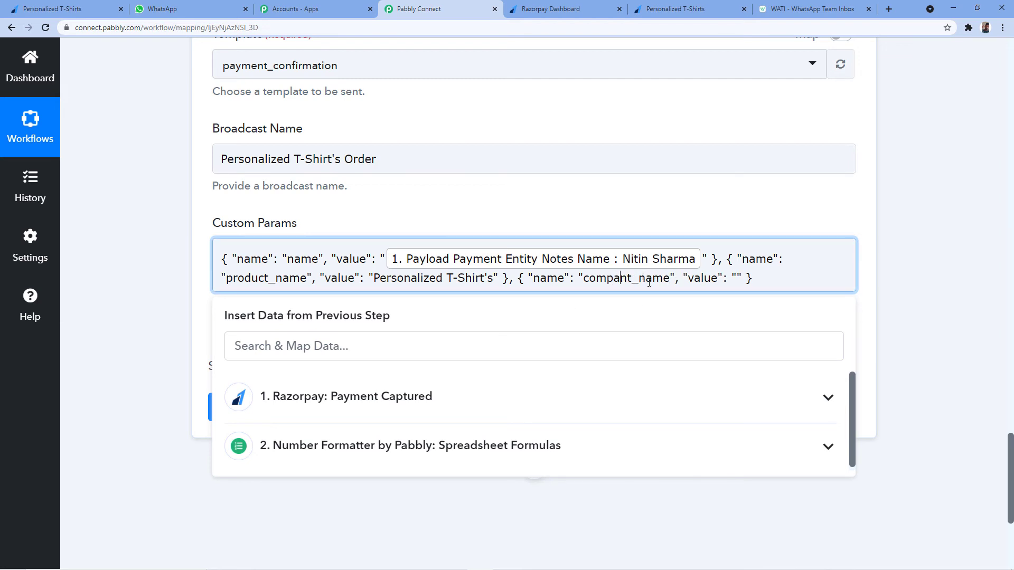
type("y")
key("BackSpace")
left_click(634, 278)
key("BackSpace")
type("y")
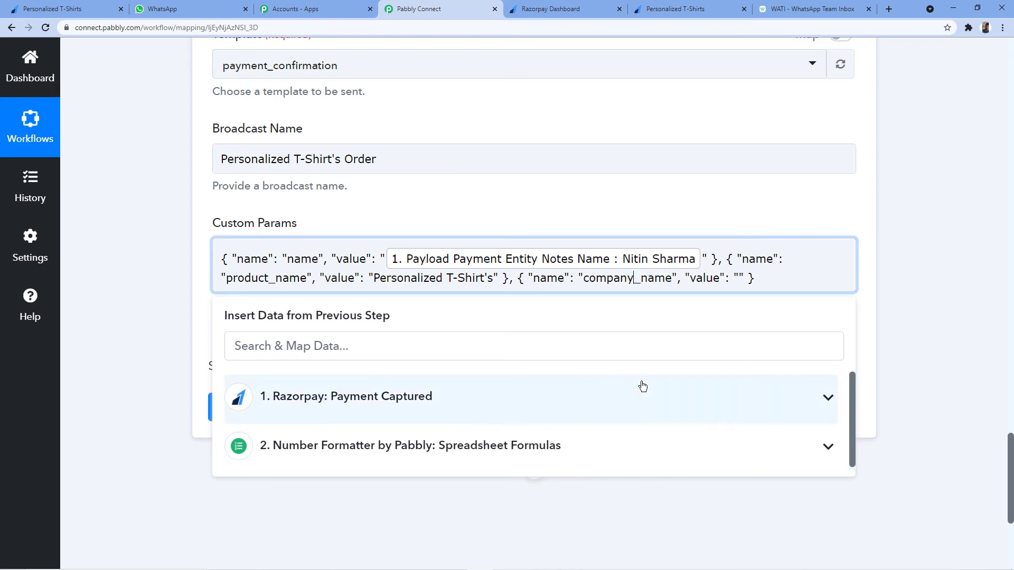
left_click(703, 205)
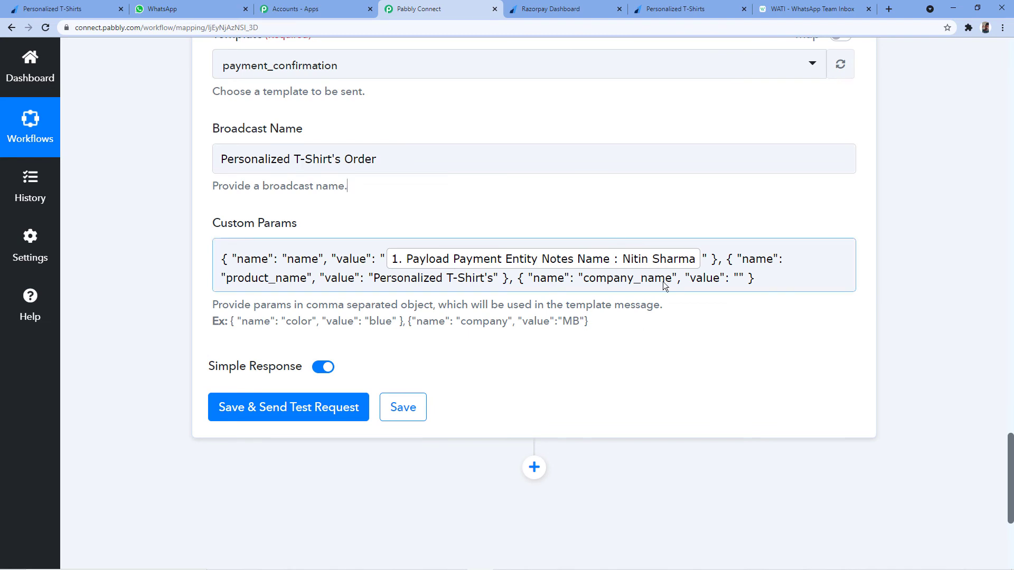
Set the company_name value to 'Pabbly'.
left_click(808, 9)
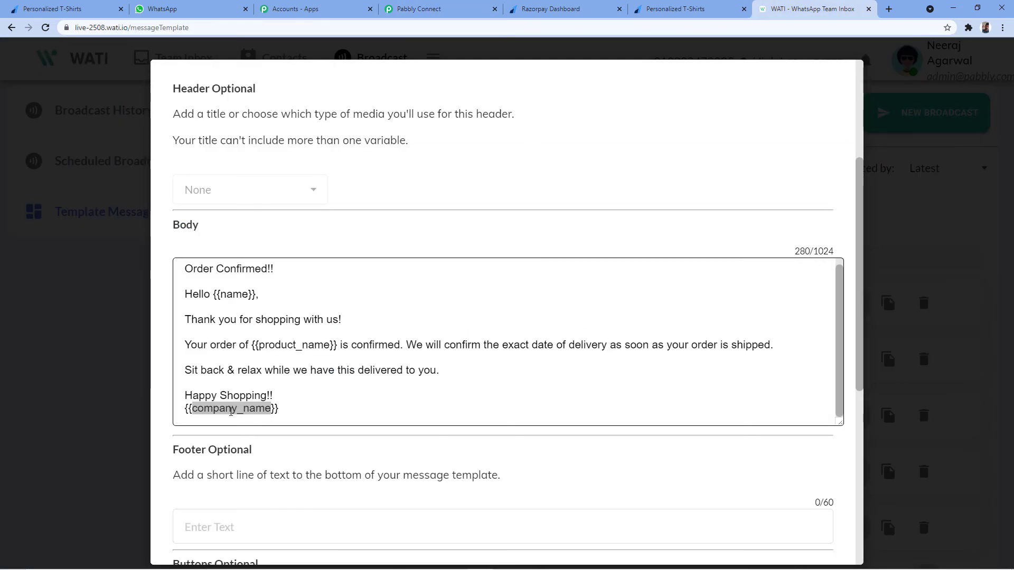
left_click(464, 10)
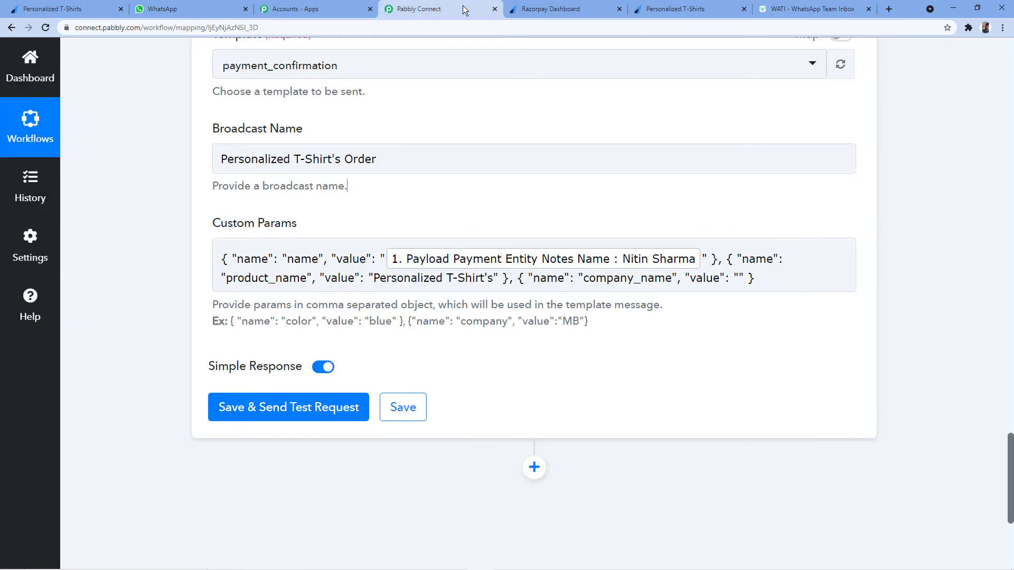
left_click(739, 278)
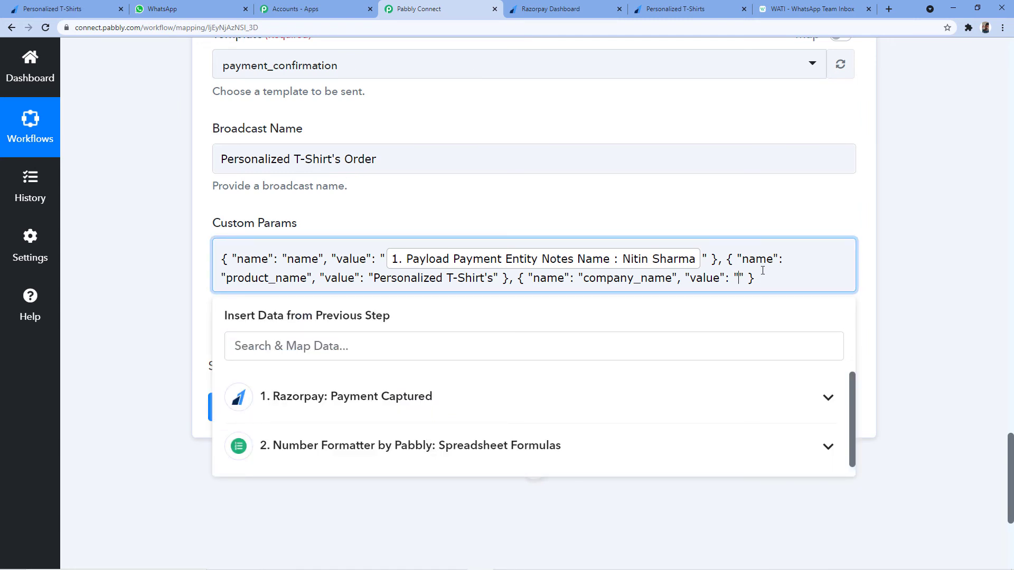
type("Pabblt")
key("BackSpace")
type("y")
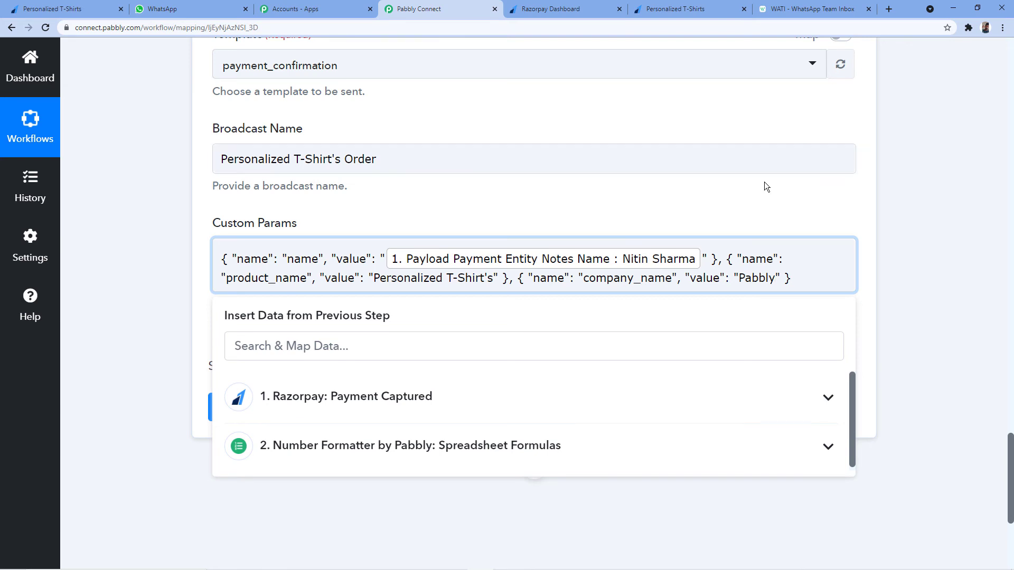
left_click(764, 185)
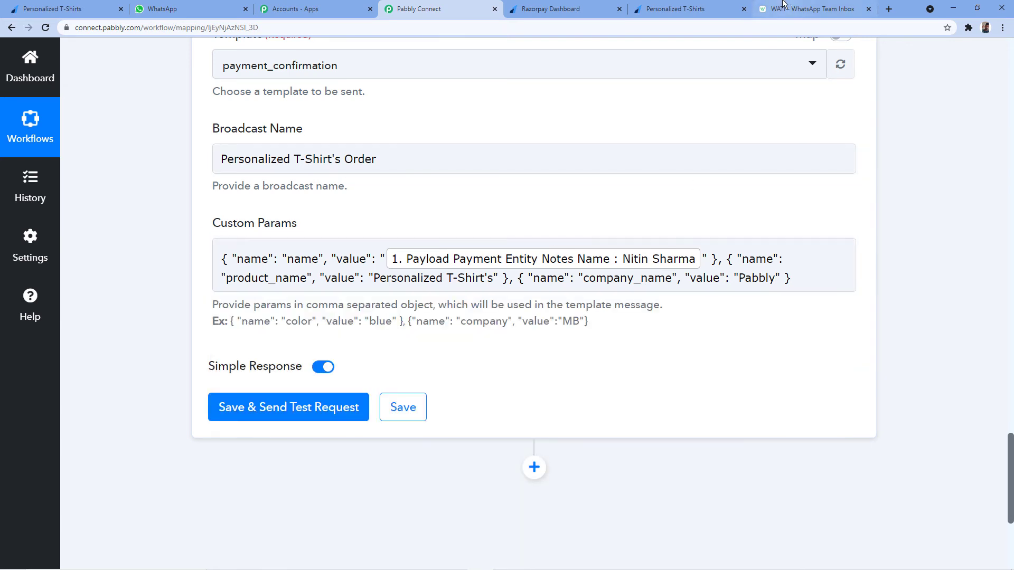
Compare the name and Pabbly custom params against the WATI template body variables.
left_click(808, 9)
left_click_drag(211, 294, 256, 294)
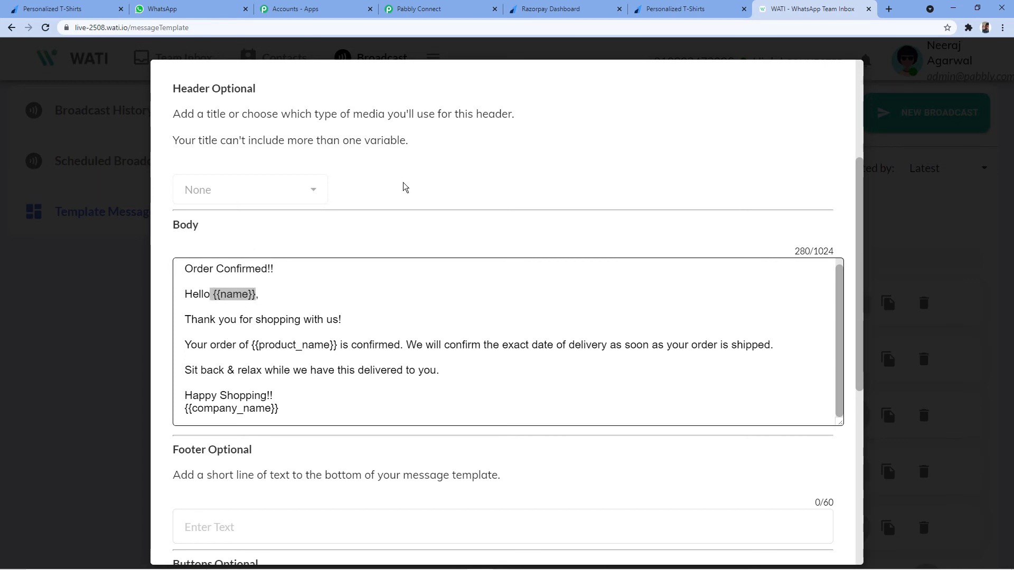
left_click(435, 6)
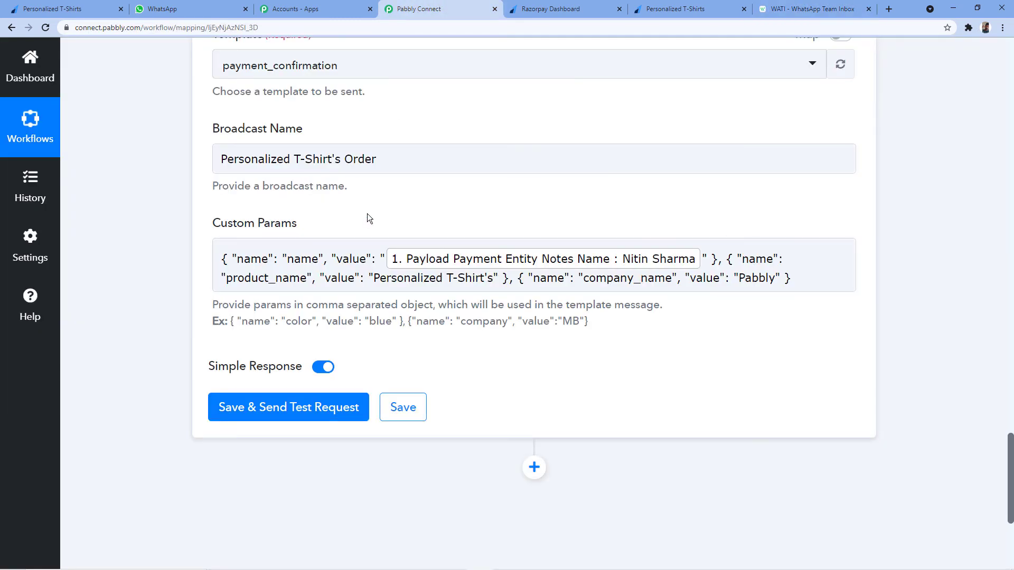
left_click(389, 286)
left_click_drag(288, 258, 318, 259)
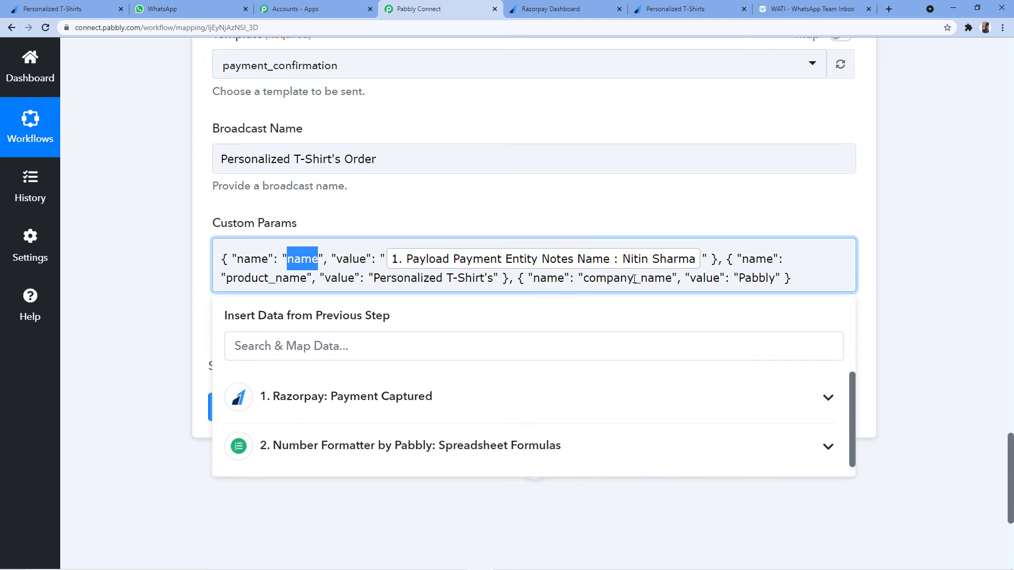
left_click_drag(739, 278, 775, 279)
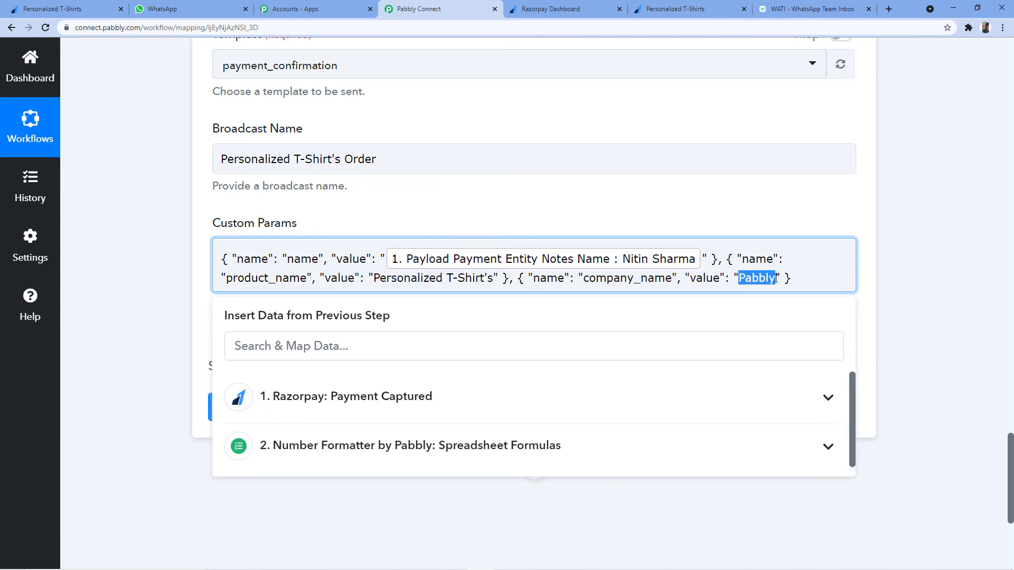
left_click(813, 9)
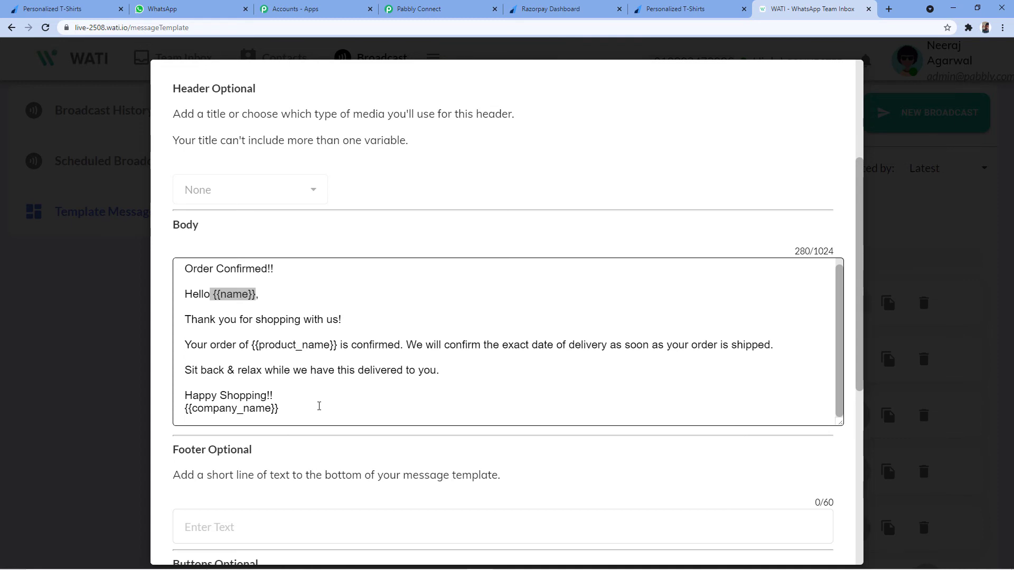
left_click(422, 9)
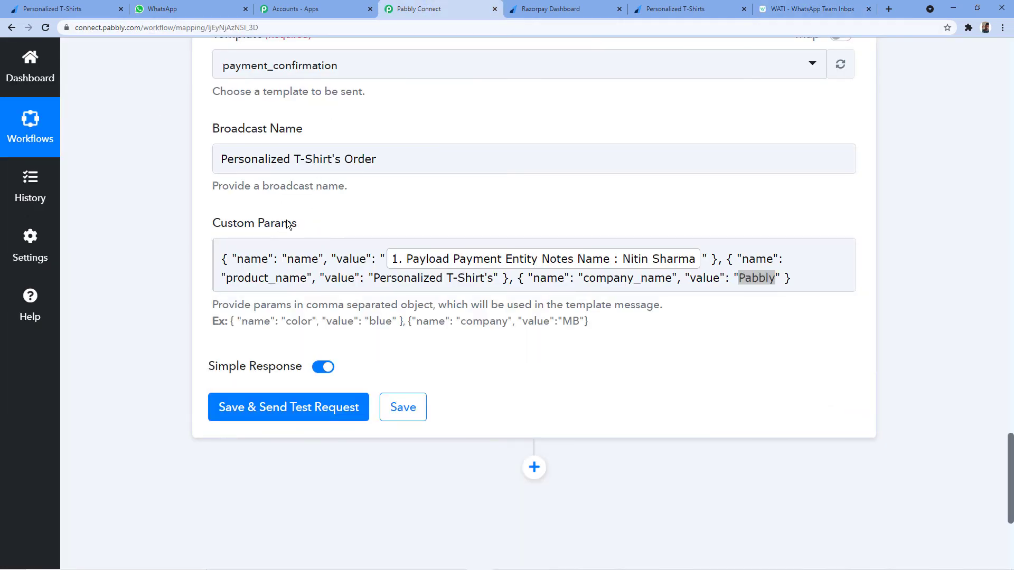
Send the WATI test request and review the response, including the recipient phone number.
left_click(310, 418)
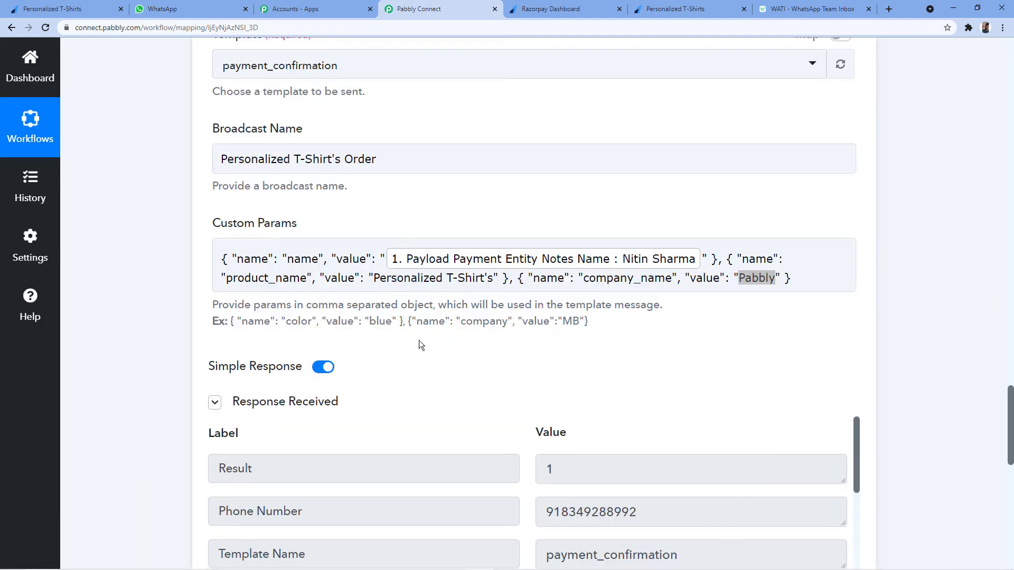
scroll(420, 340, "down", 2)
scroll(451, 322, "down", 2)
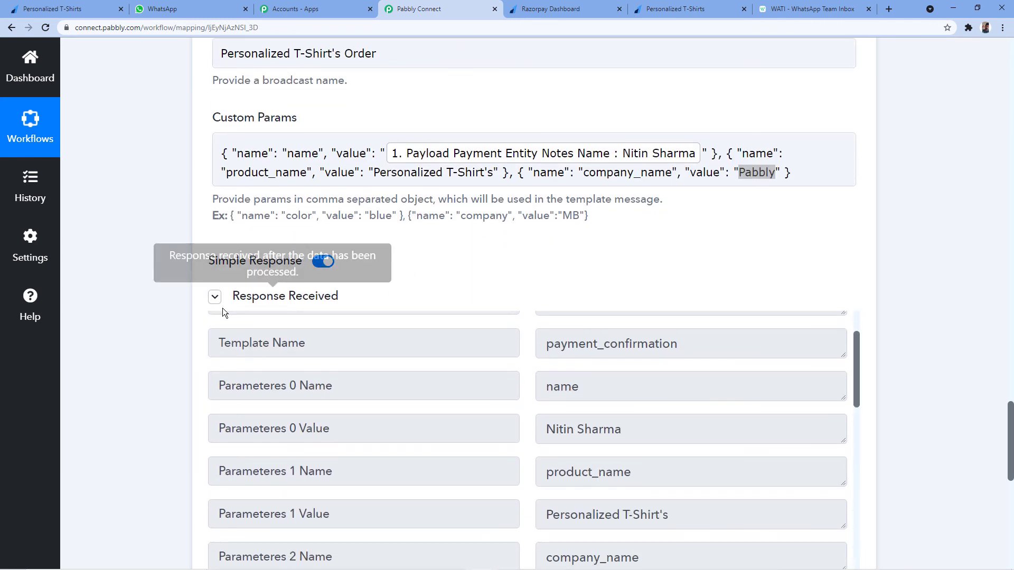
scroll(516, 267, "down", 2)
scroll(504, 294, "up", 2)
scroll(505, 293, "up", 2)
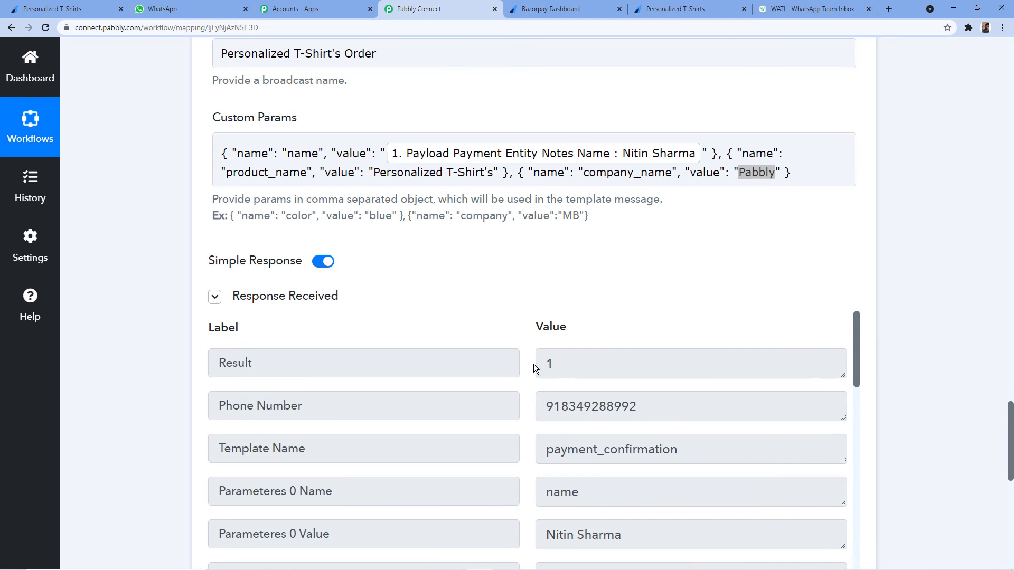
scroll(546, 401, "up", 9)
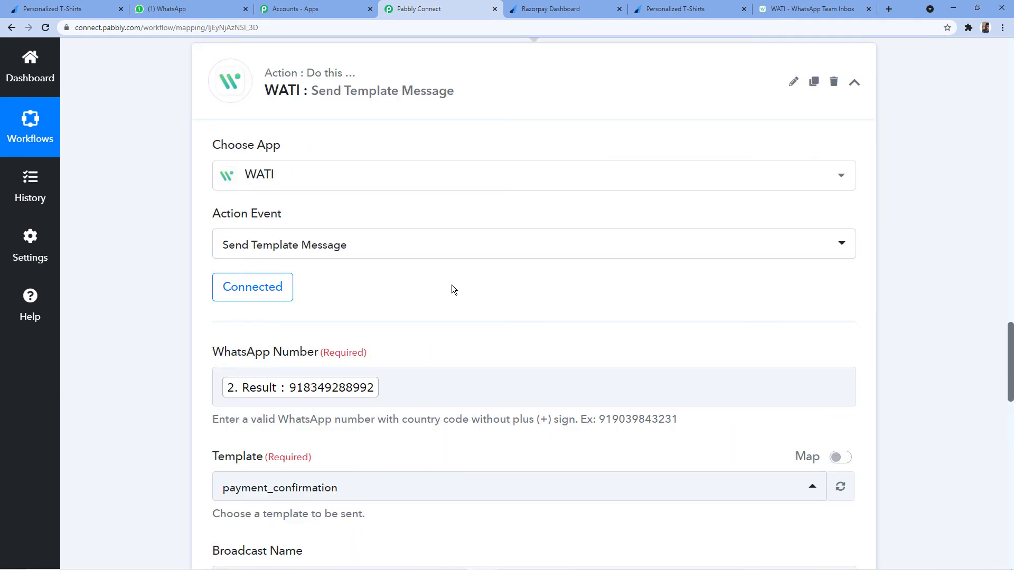
scroll(451, 289, "down", 10)
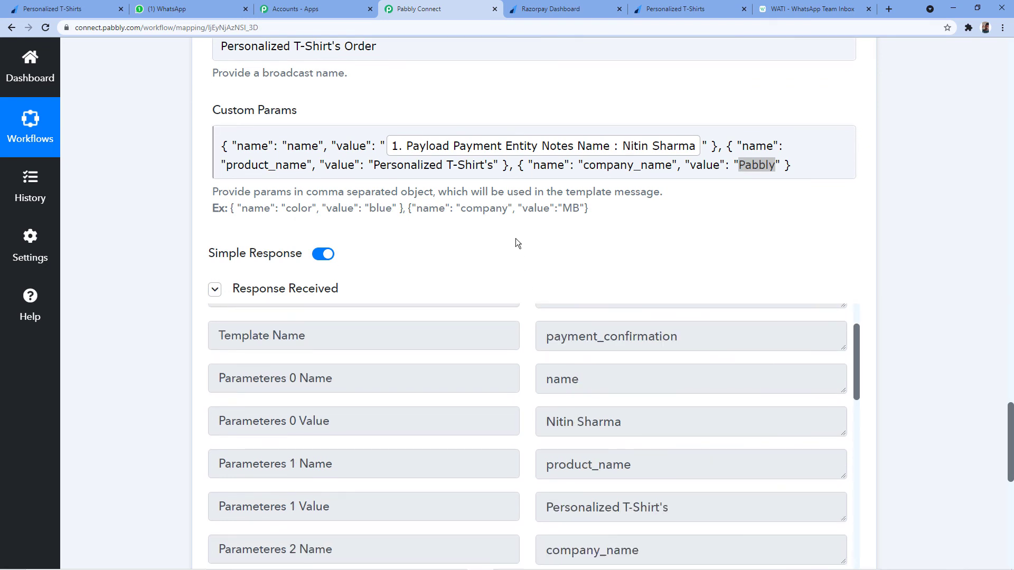
scroll(516, 245, "down", 2)
scroll(490, 338, "up", 5)
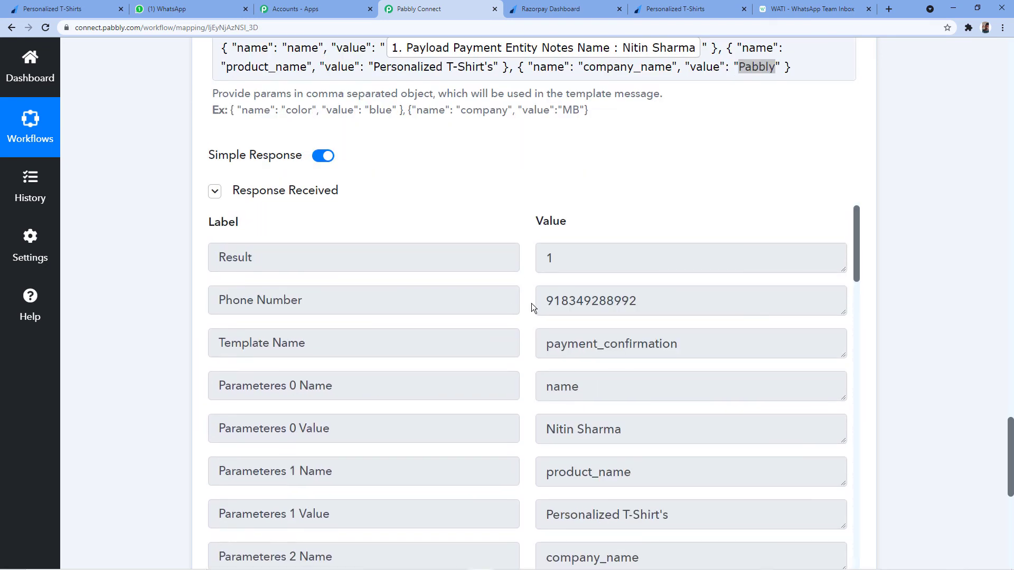
left_click_drag(544, 301, 640, 301)
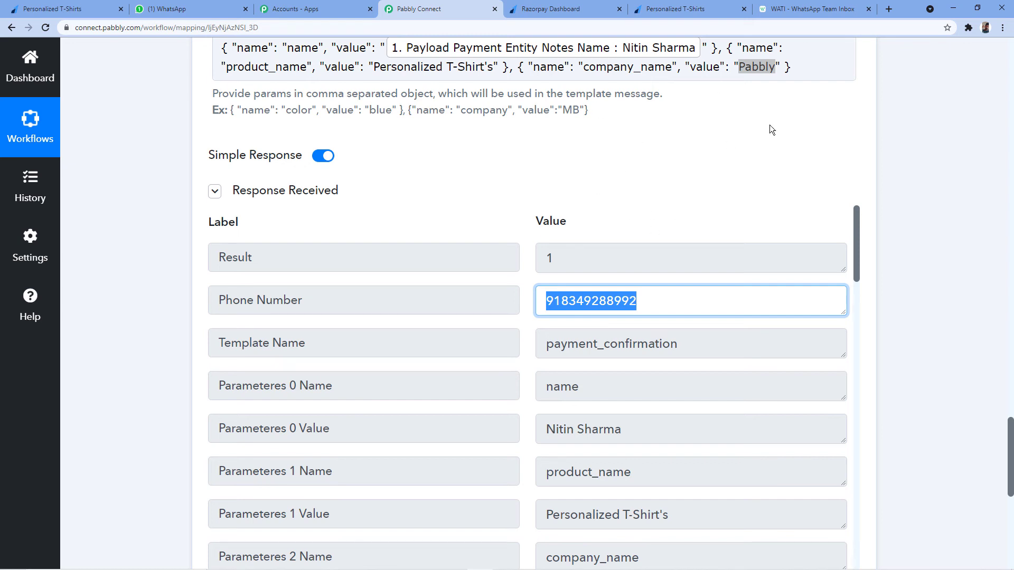
Compare the response with the WATI template, then view the delivered order confirmation in WhatsApp.
left_click(816, 7)
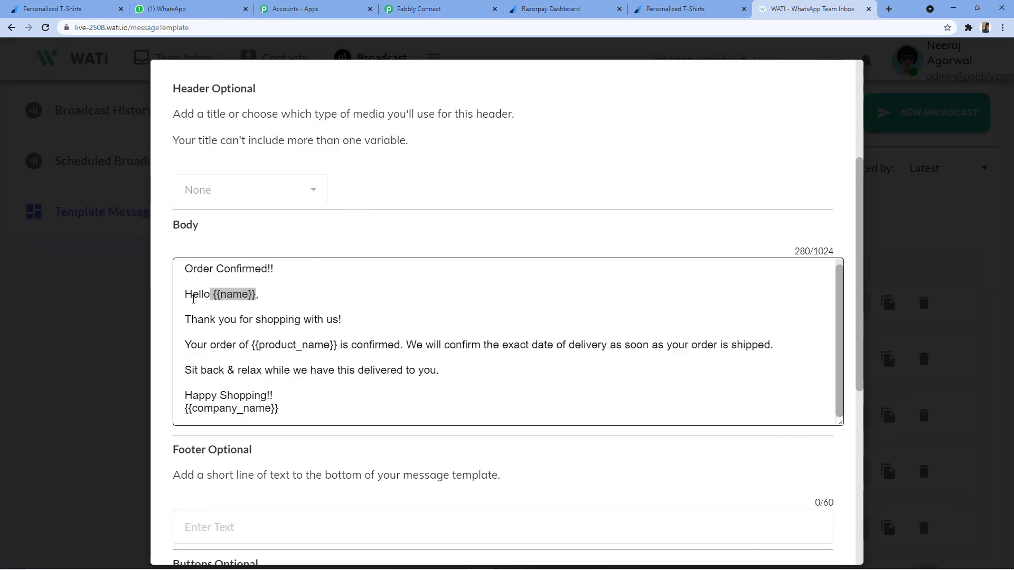
left_click(418, 9)
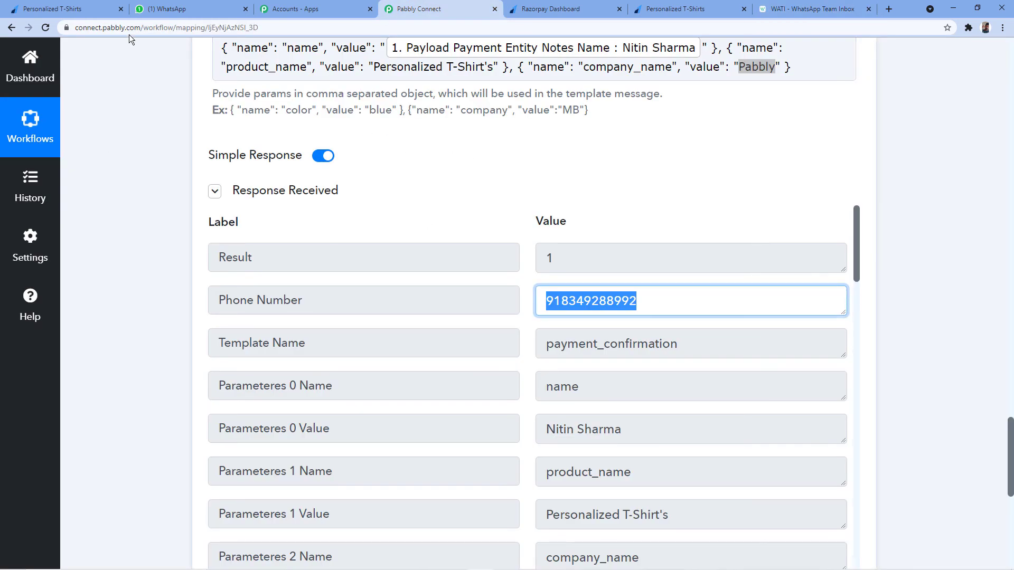
left_click(206, 9)
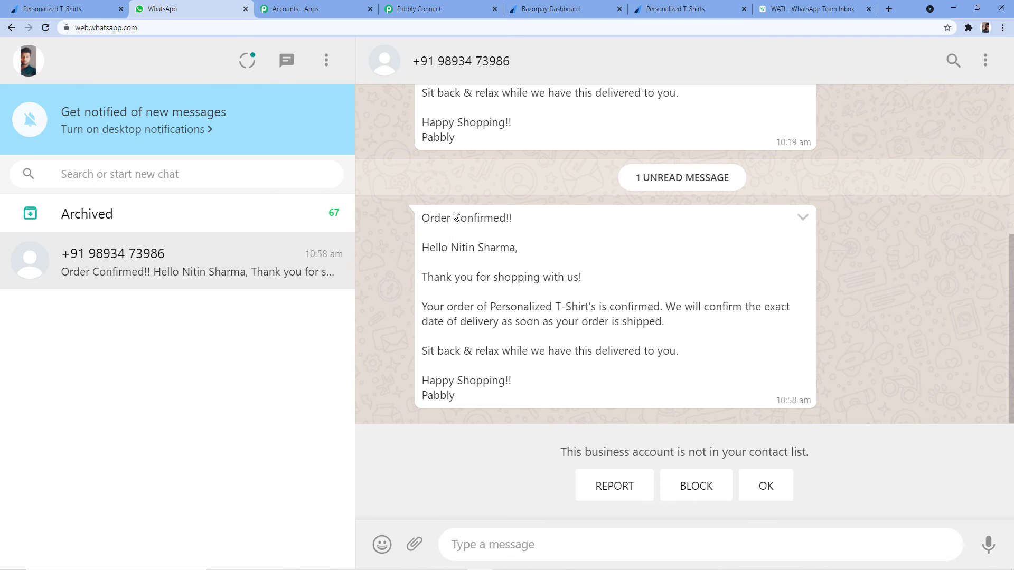
Compare the customer name captured in Pabbly with the product name in the WhatsApp message.
left_click(453, 8)
scroll(533, 224, "up", 5)
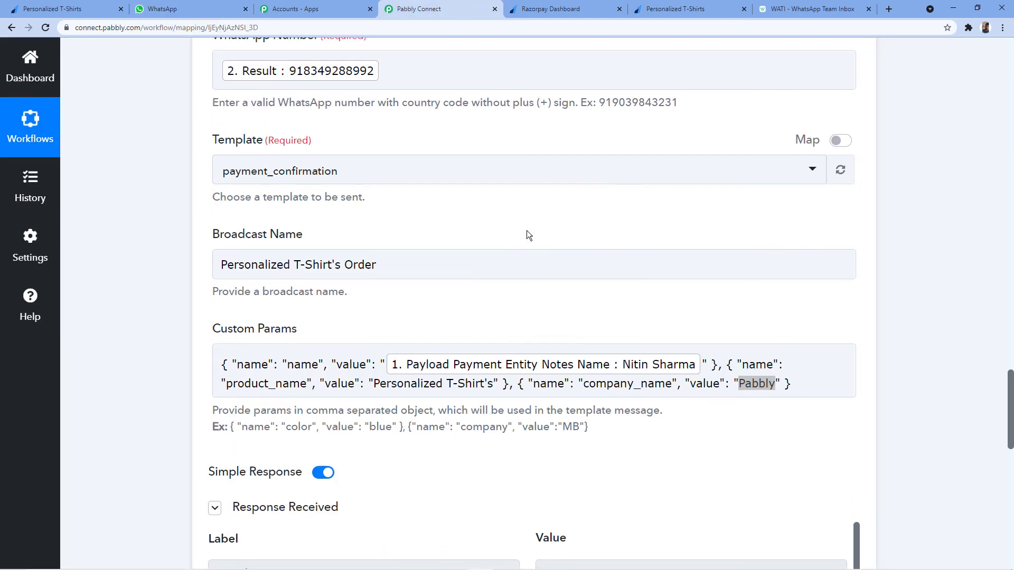
scroll(620, 343, "up", 15)
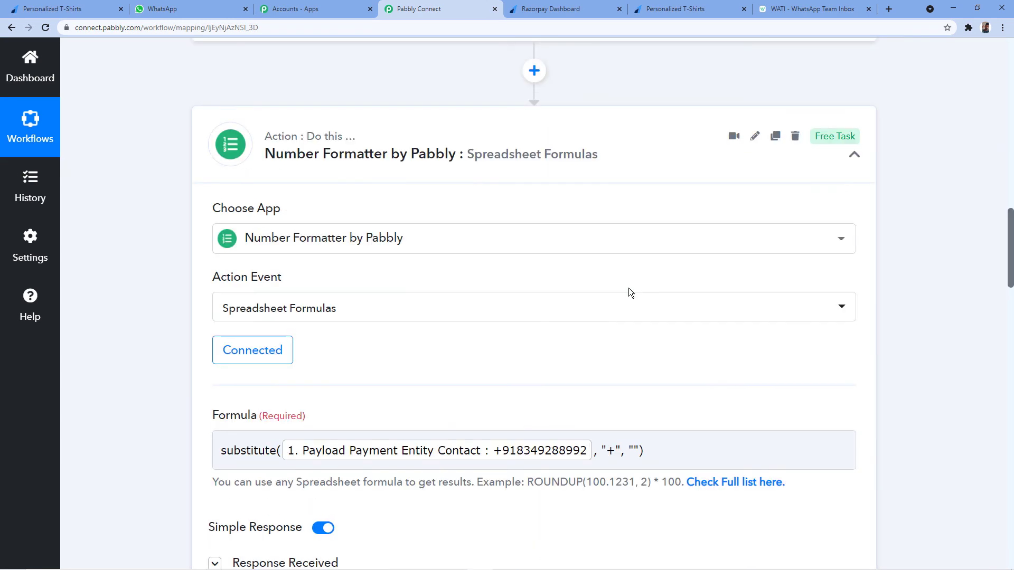
scroll(629, 288, "up", 9)
left_click_drag(547, 186, 641, 183)
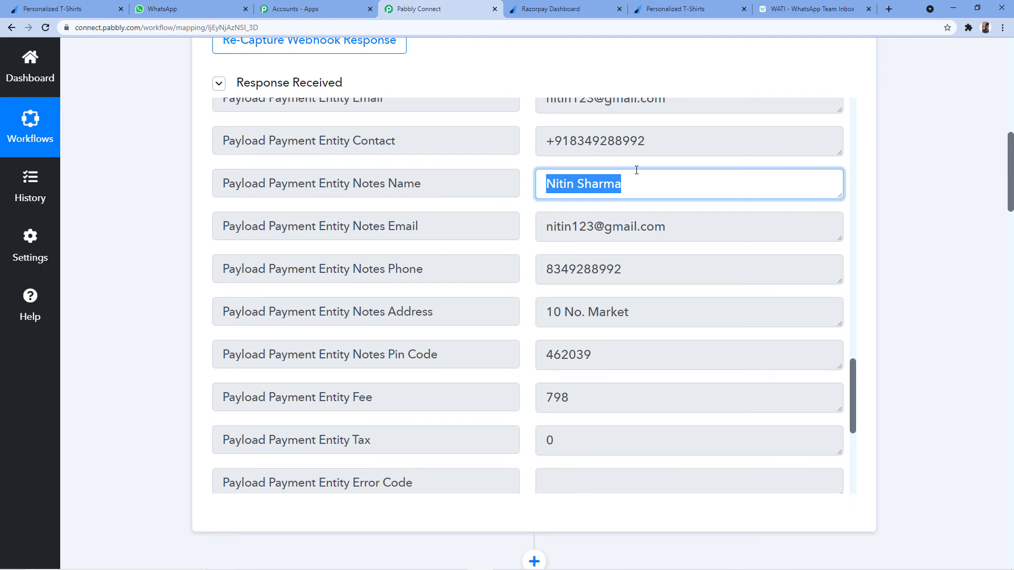
left_click(227, 9)
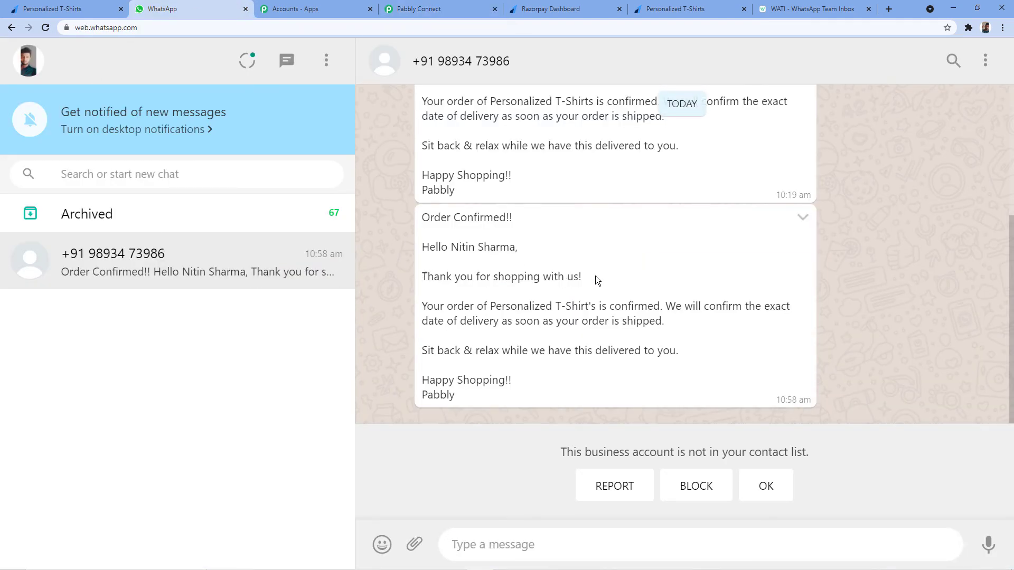
left_click_drag(490, 307, 596, 307)
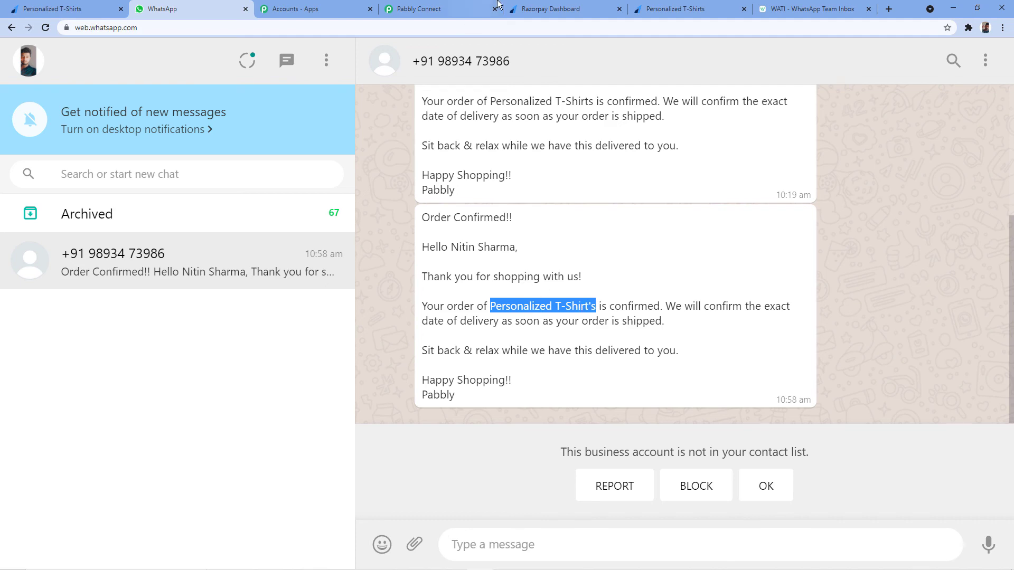
Check the Custom Params company_name value 'Pabbly' against the received WhatsApp message.
left_click(433, 9)
scroll(118, 319, "up", 10)
scroll(186, 316, "down", 20)
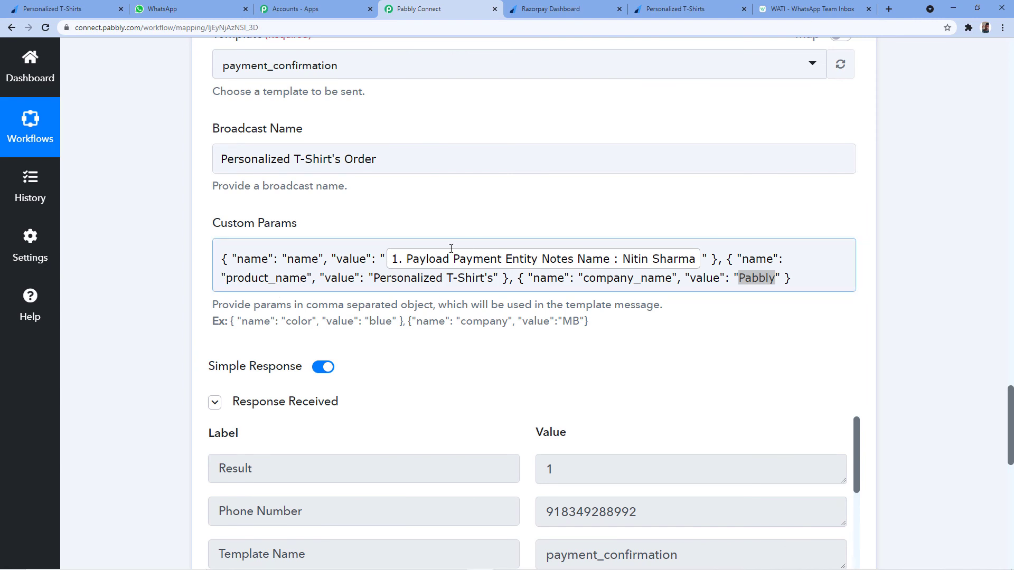
left_click(161, 9)
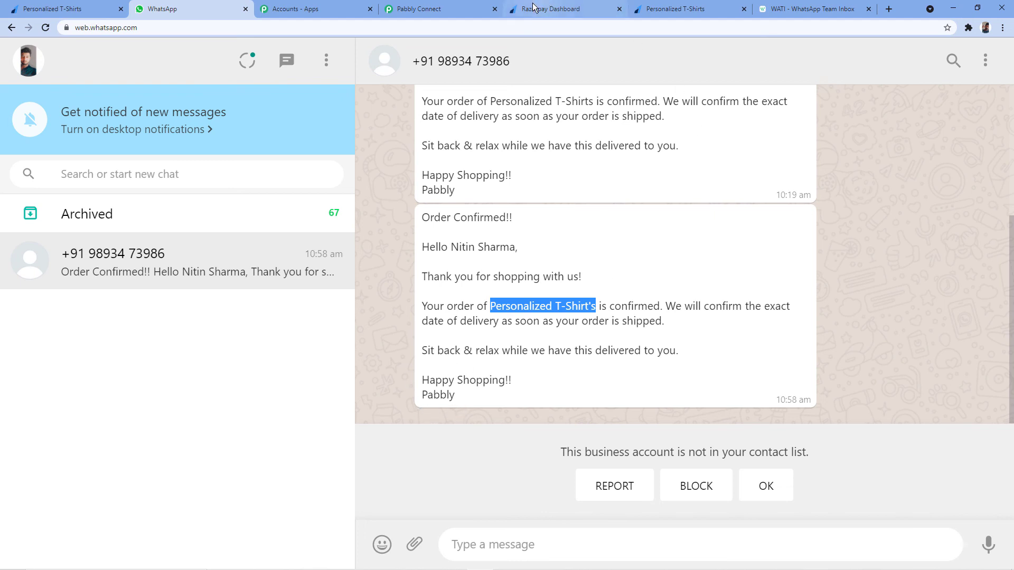
left_click(449, 8)
scroll(422, 337, "down", 2)
left_click(518, 167)
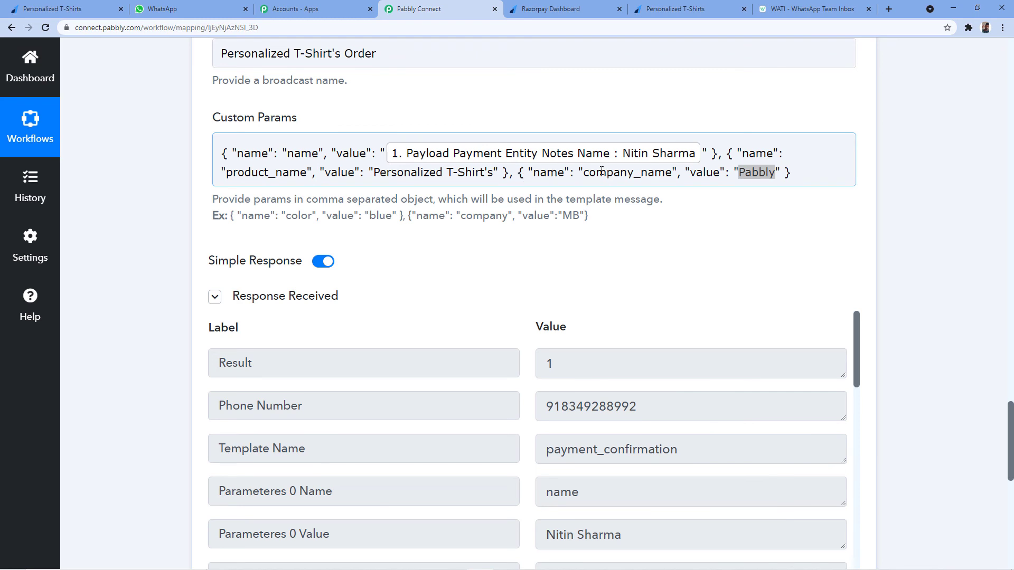
left_click(662, 198)
triple_click(748, 218)
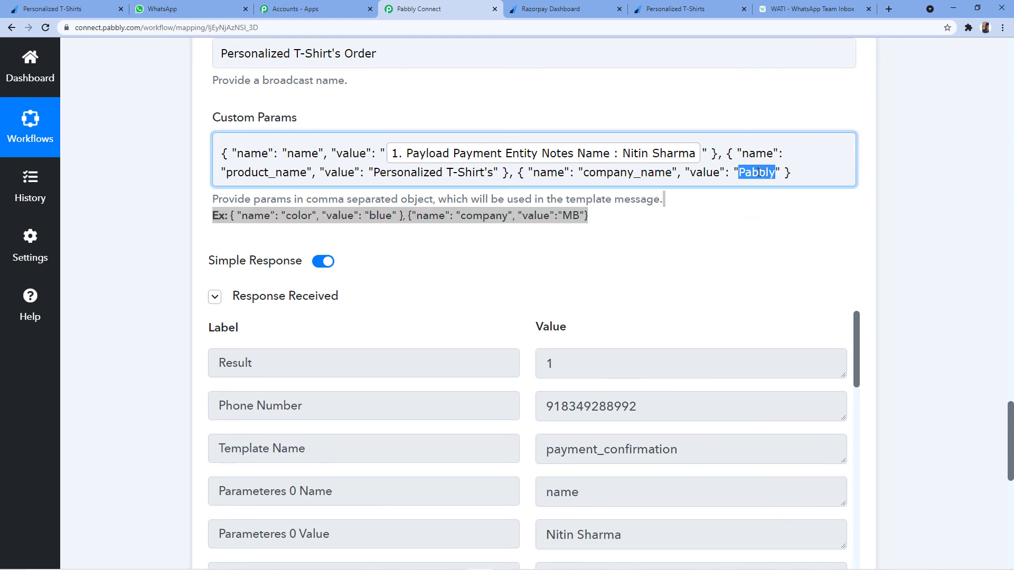
left_click(813, 166)
left_click(892, 188)
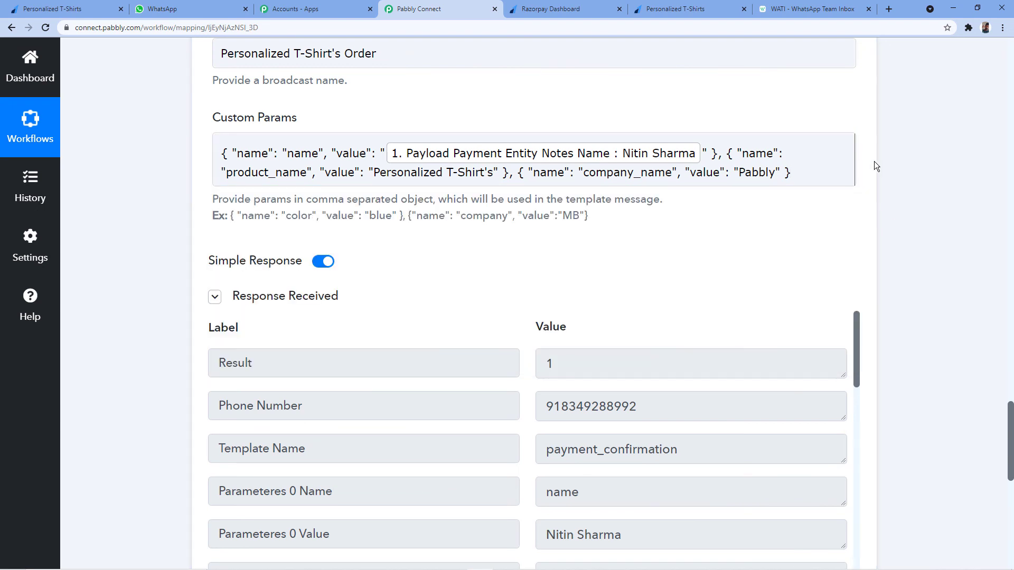
Return to the WhatsApp chat, then bring up the Personalized T-Shirts Razorpay payment page.
left_click(158, 9)
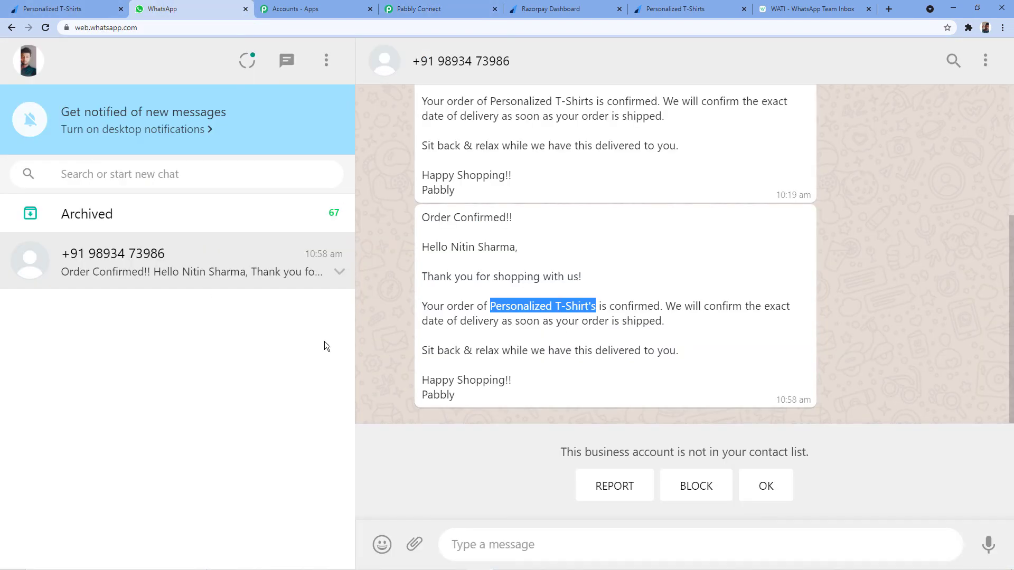
left_click(401, 283)
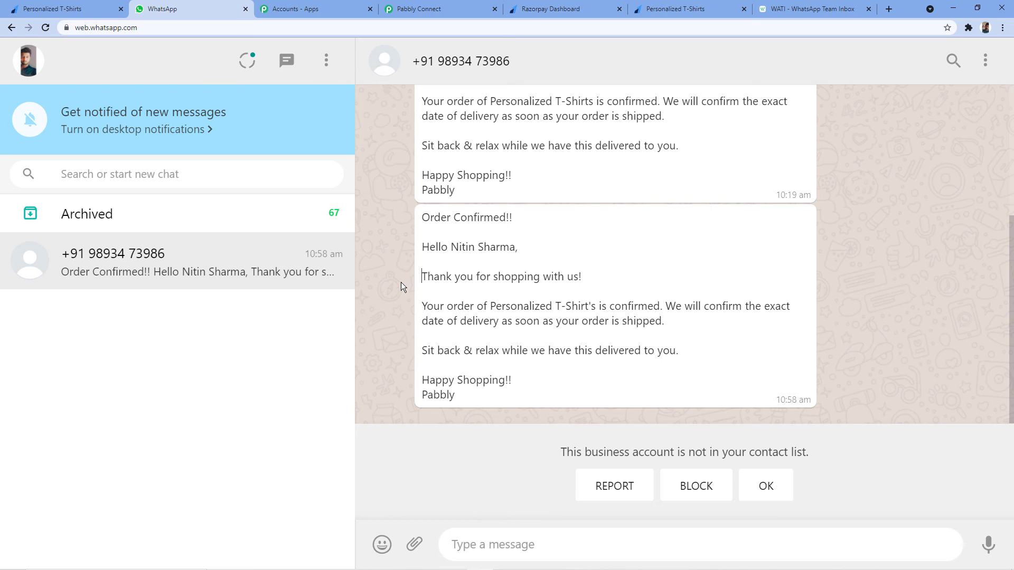
left_click(681, 9)
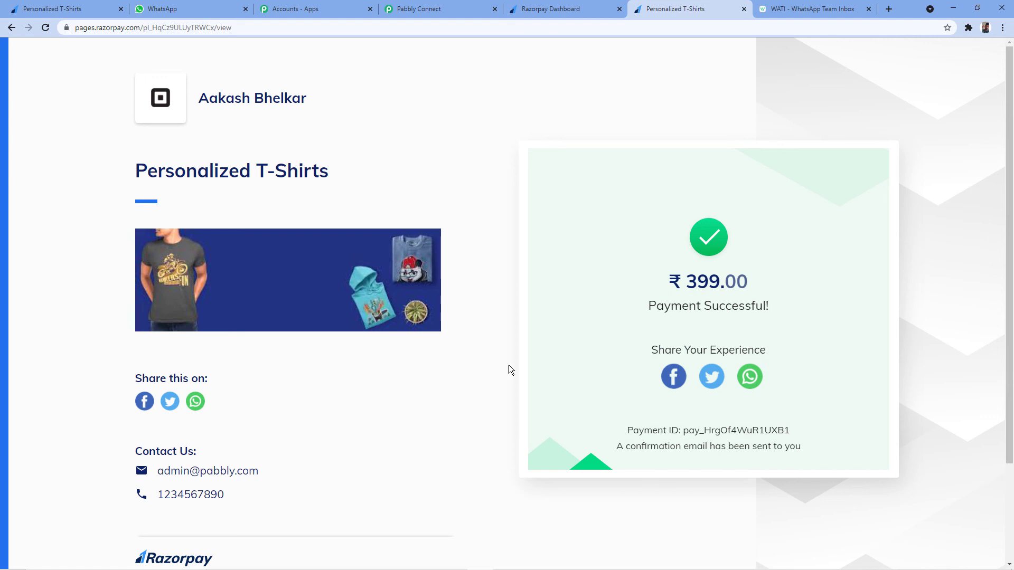
Reload the Personalized T-Shirts payment page to a fresh form, enter the buyer's details, and set quantity 1.
left_click(206, 11)
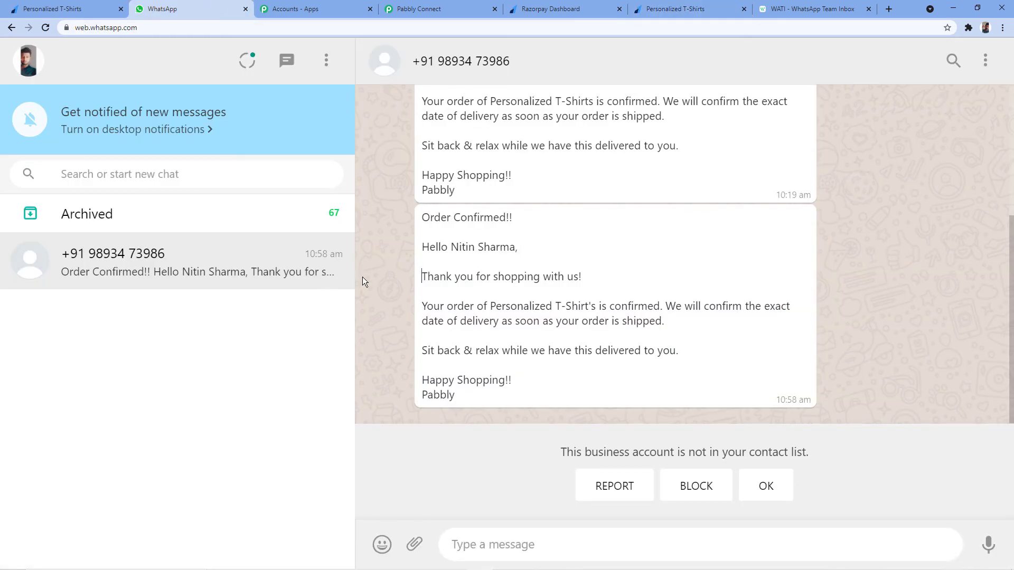
left_click(666, 8)
left_click(45, 27)
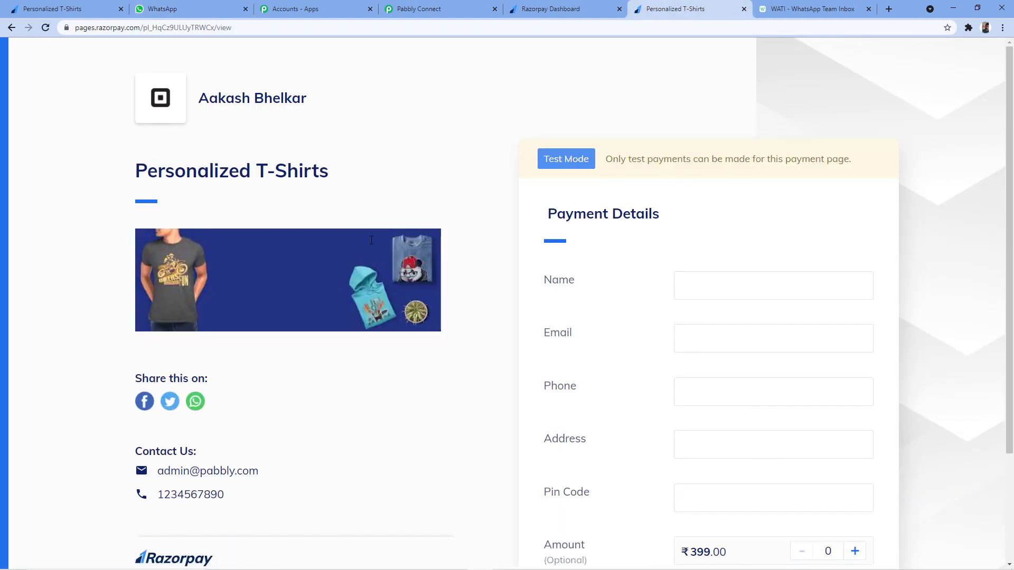
scroll(643, 273, "down", 2)
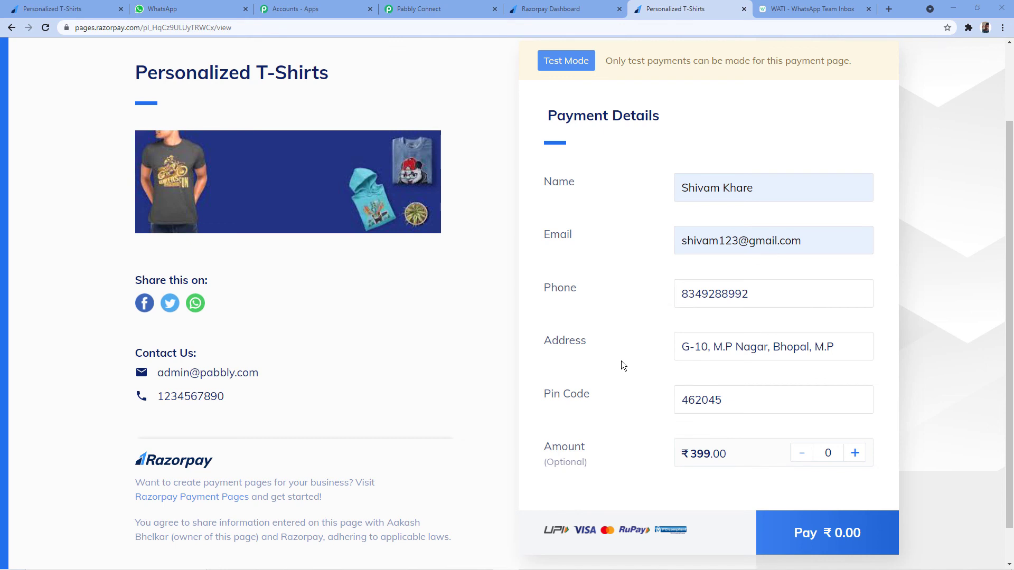
left_click(855, 452)
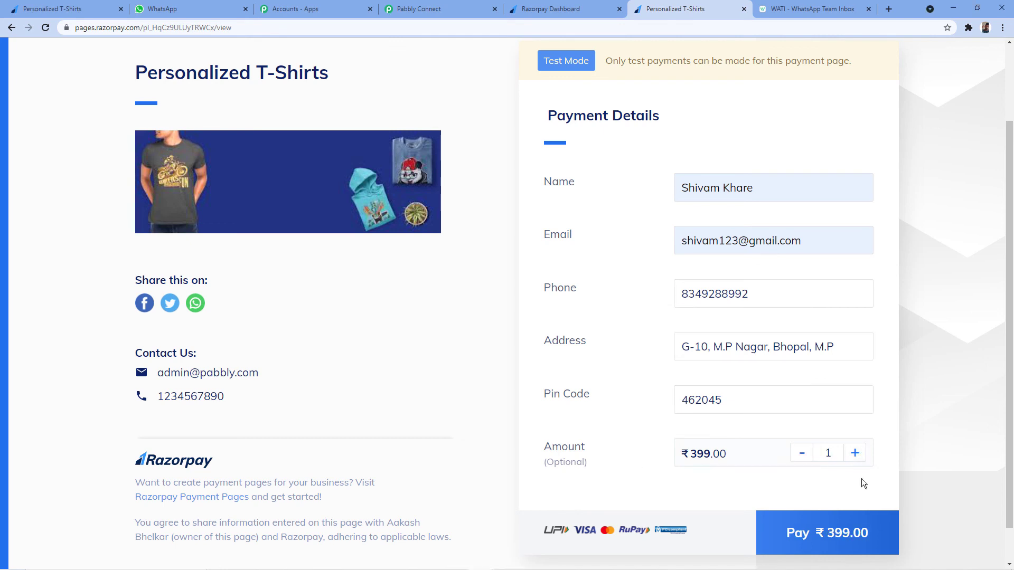
Start the ₹399.00 payment by credit card and enter the test card number and expiry.
left_click(818, 536)
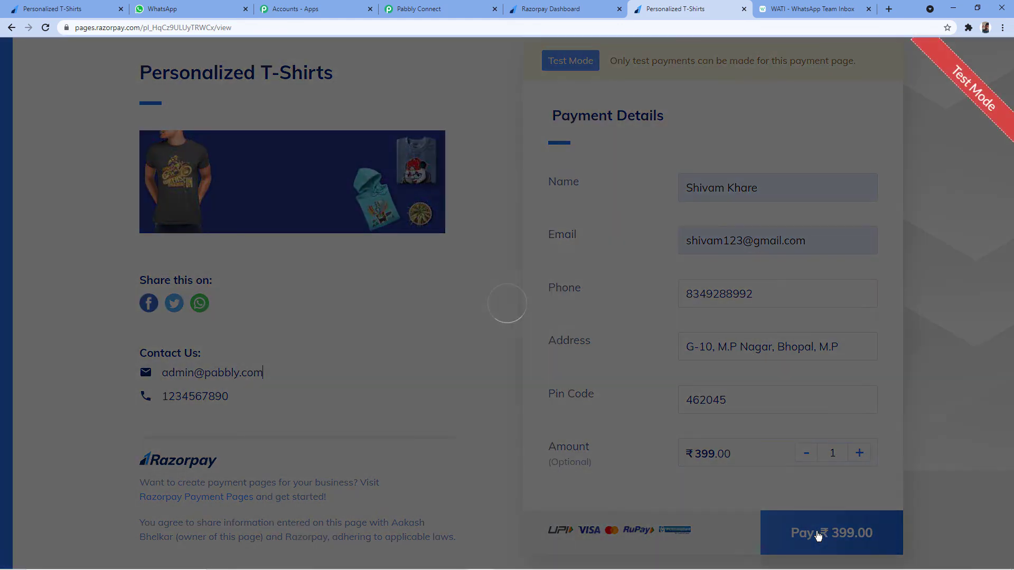
scroll(430, 406, "down", 3)
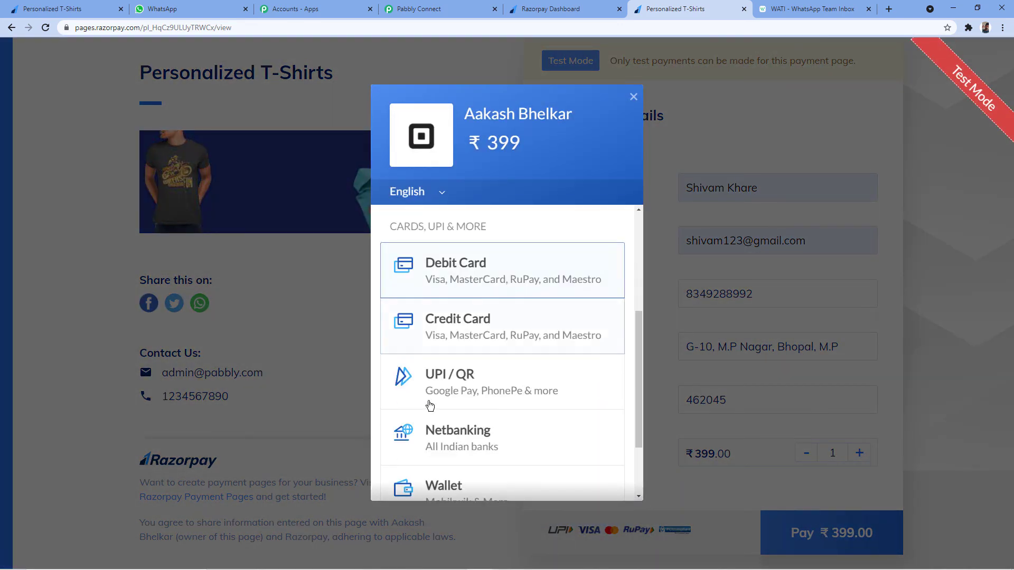
left_click(451, 323)
left_click(398, 386)
left_click(436, 297)
type("4")
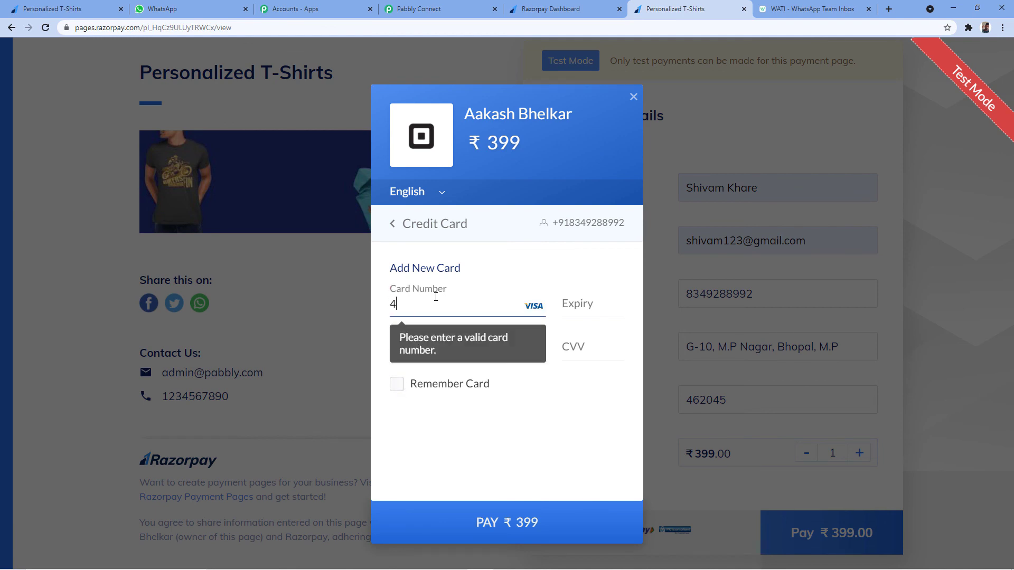
type("1111111111111111124")
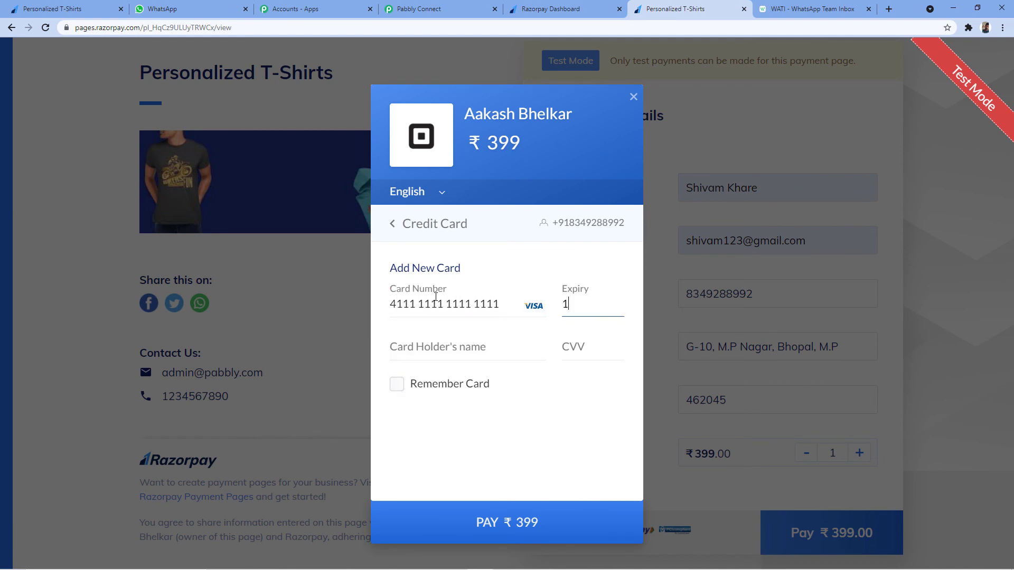
key("Tab")
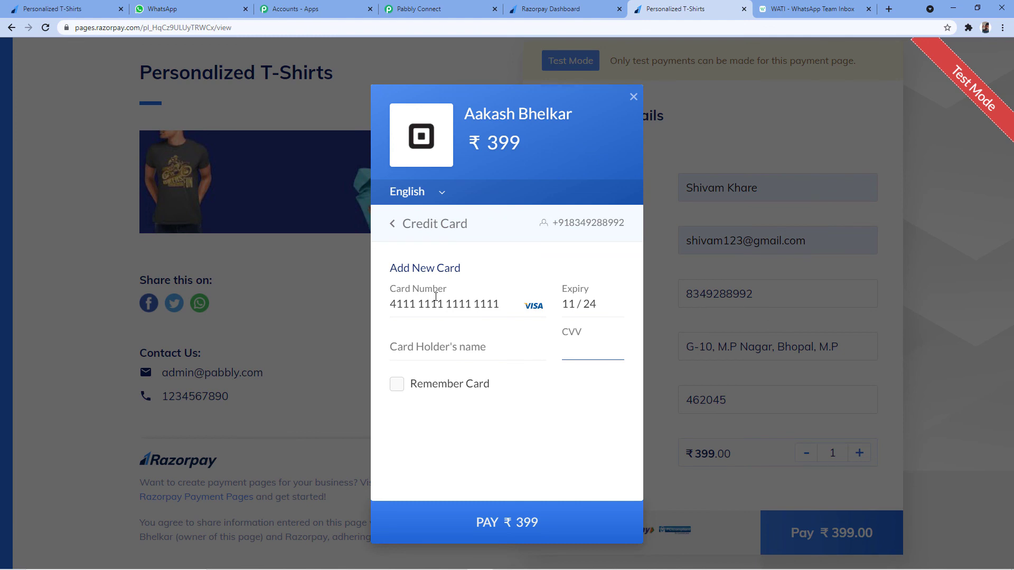
left_click(444, 349)
type("Shivam")
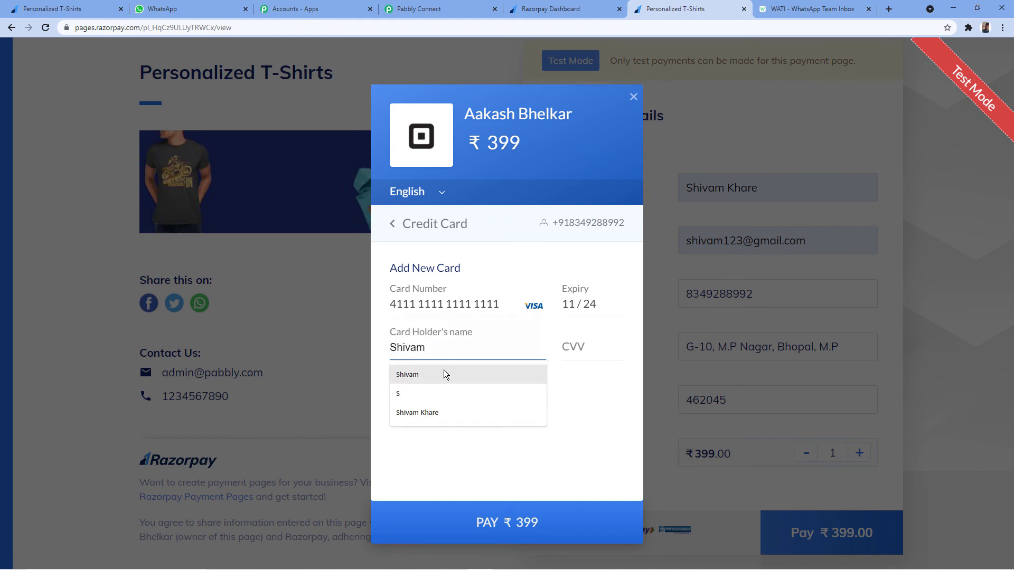
left_click(443, 374)
left_click(585, 355)
type("123")
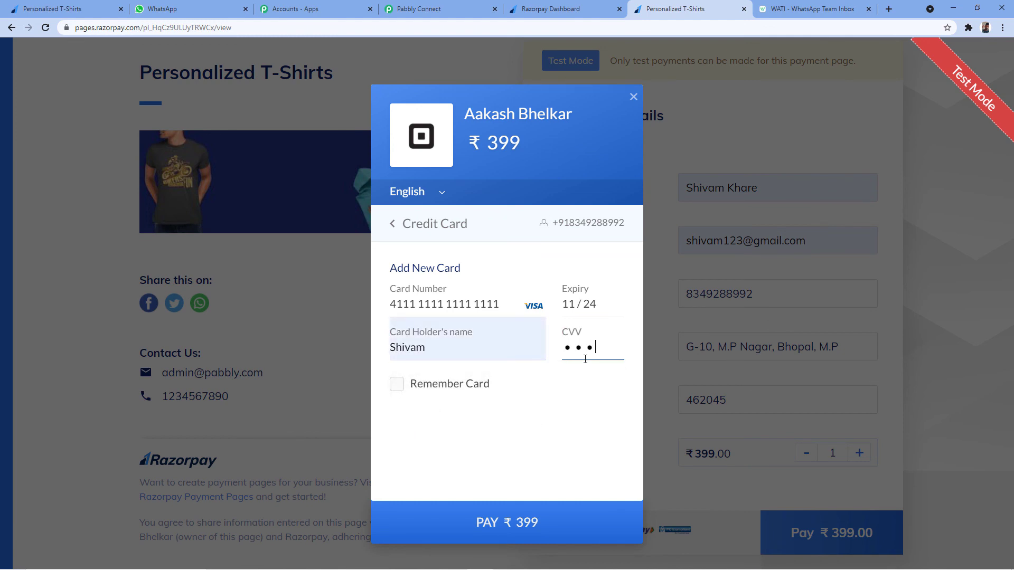
left_click(552, 519)
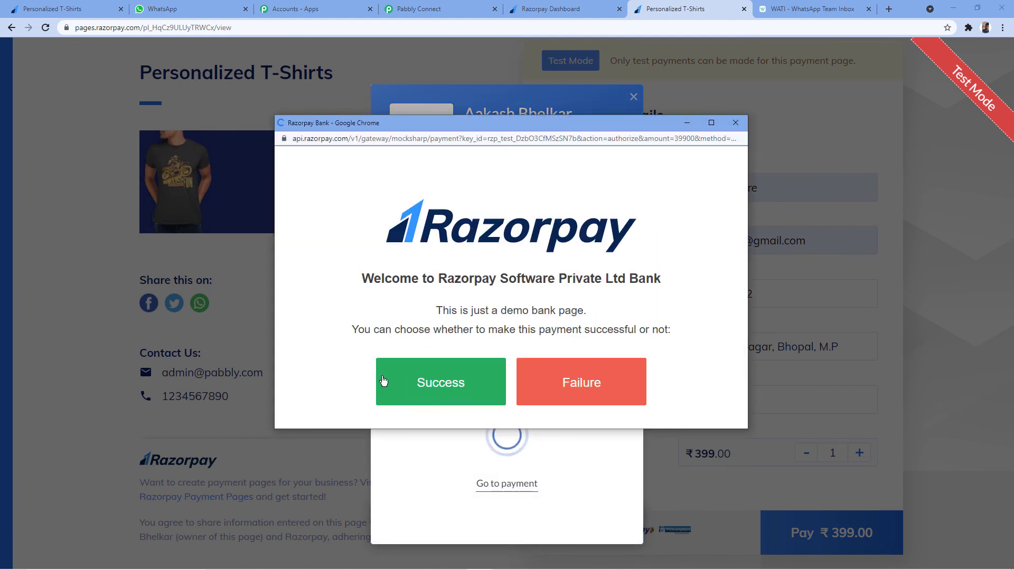
left_click(383, 381)
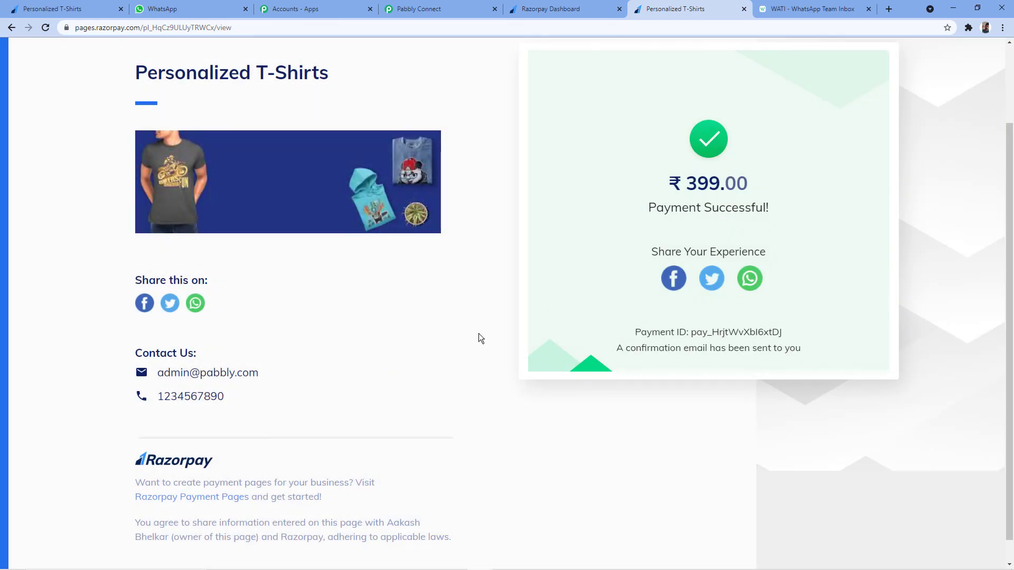